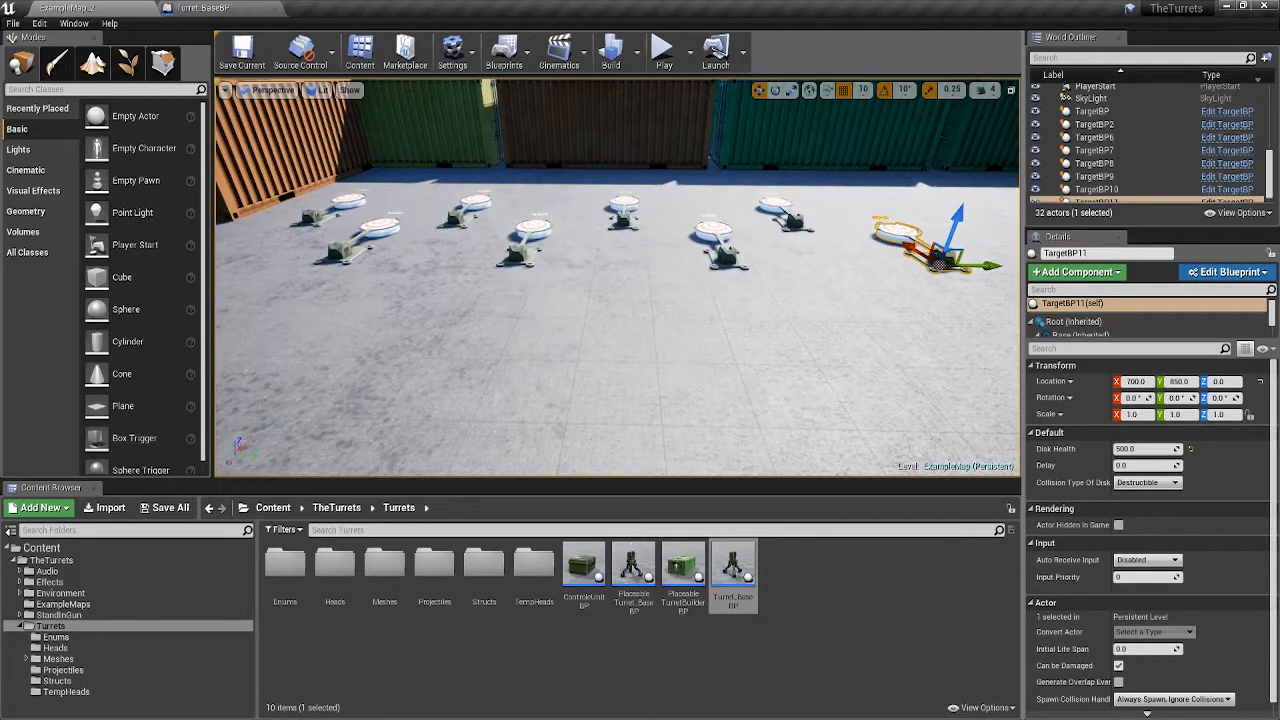
# - Place a Turret_BaseBP in the open area of the level and move it along X to -20, with Y at 10
pyautogui.moveTo(938, 264); pyautogui.dragTo(850, 256, button='right')
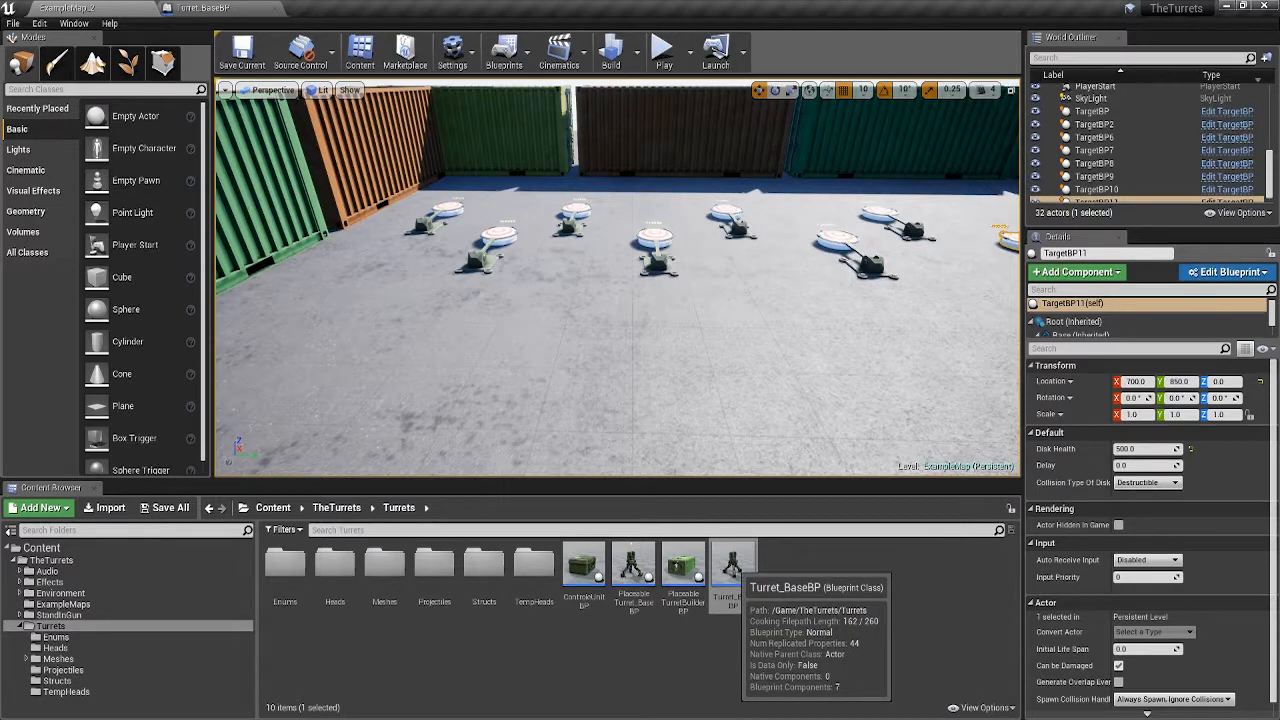
pyautogui.moveTo(733, 568); pyautogui.dragTo(650, 410)
pyautogui.moveTo(650, 410); pyautogui.dragTo(395, 495, button='right')
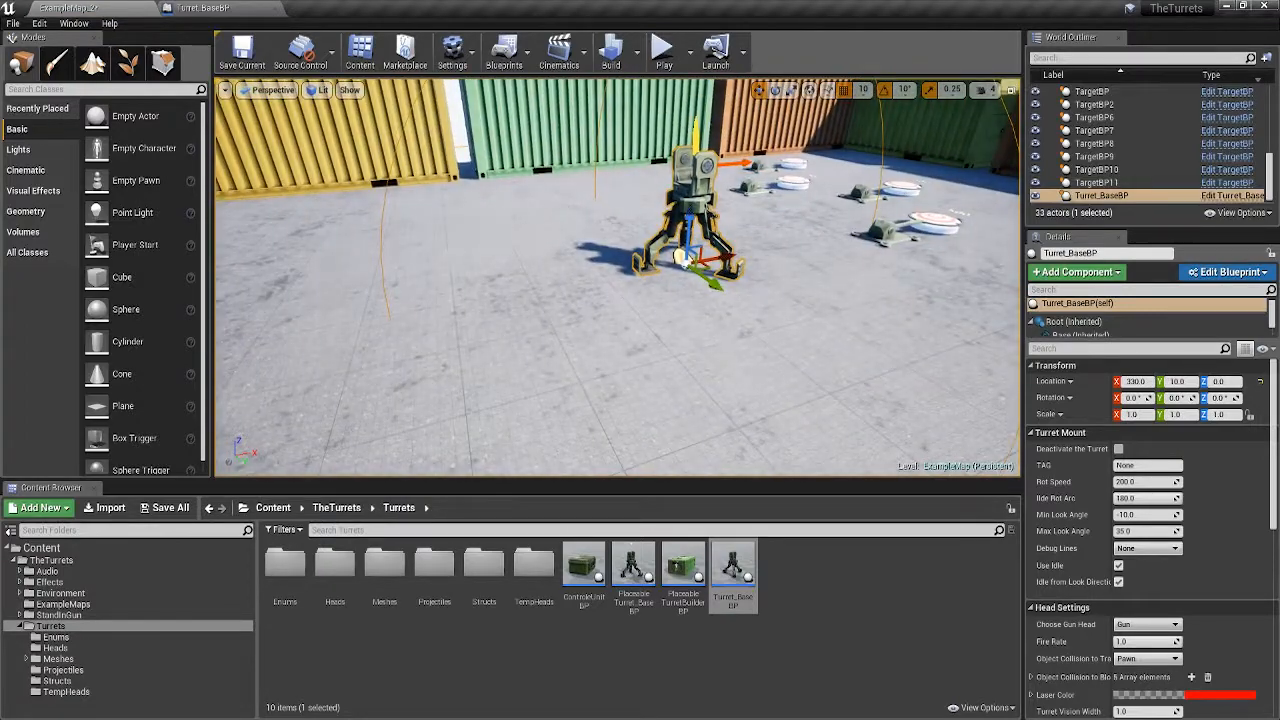
pyautogui.moveTo(716, 257); pyautogui.dragTo(466, 305)
pyautogui.moveTo(466, 305); pyautogui.dragTo(340, 420, button='right')
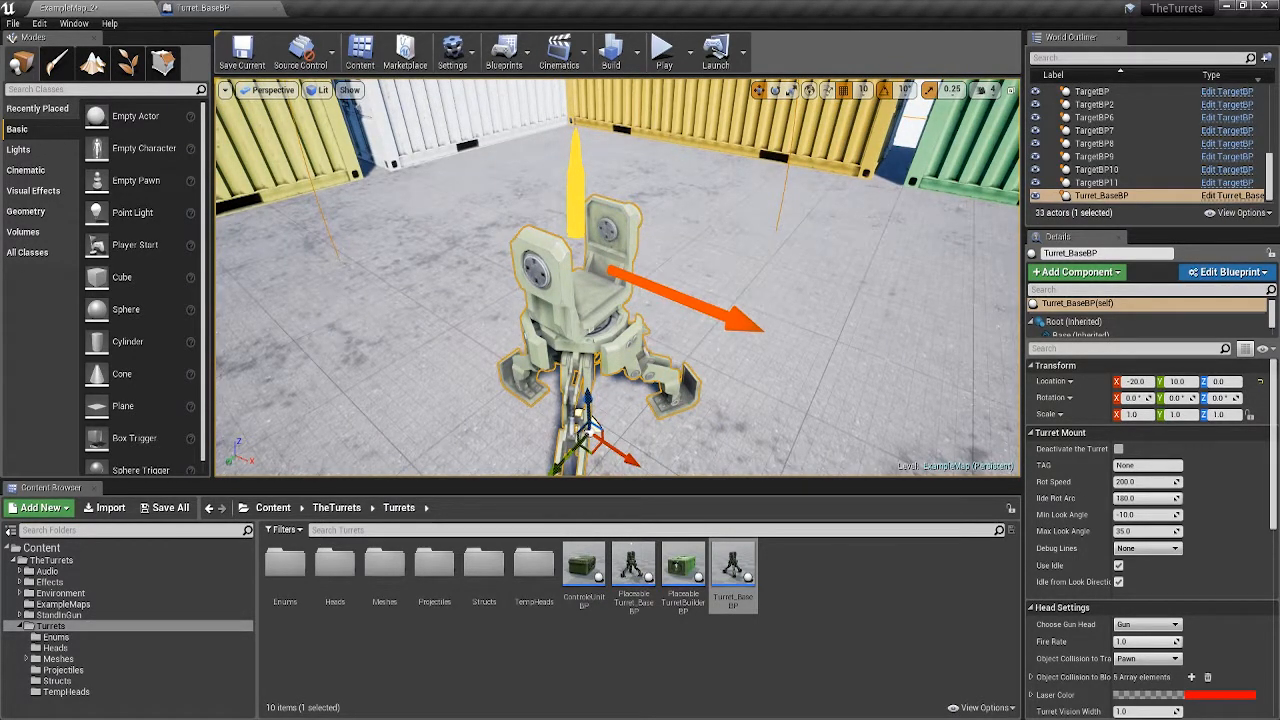
# - Review the placed turret's Turret Mount, Head Settings, and Death and Repair properties
pyautogui.moveTo(640, 300); pyautogui.dragTo(655, 350)
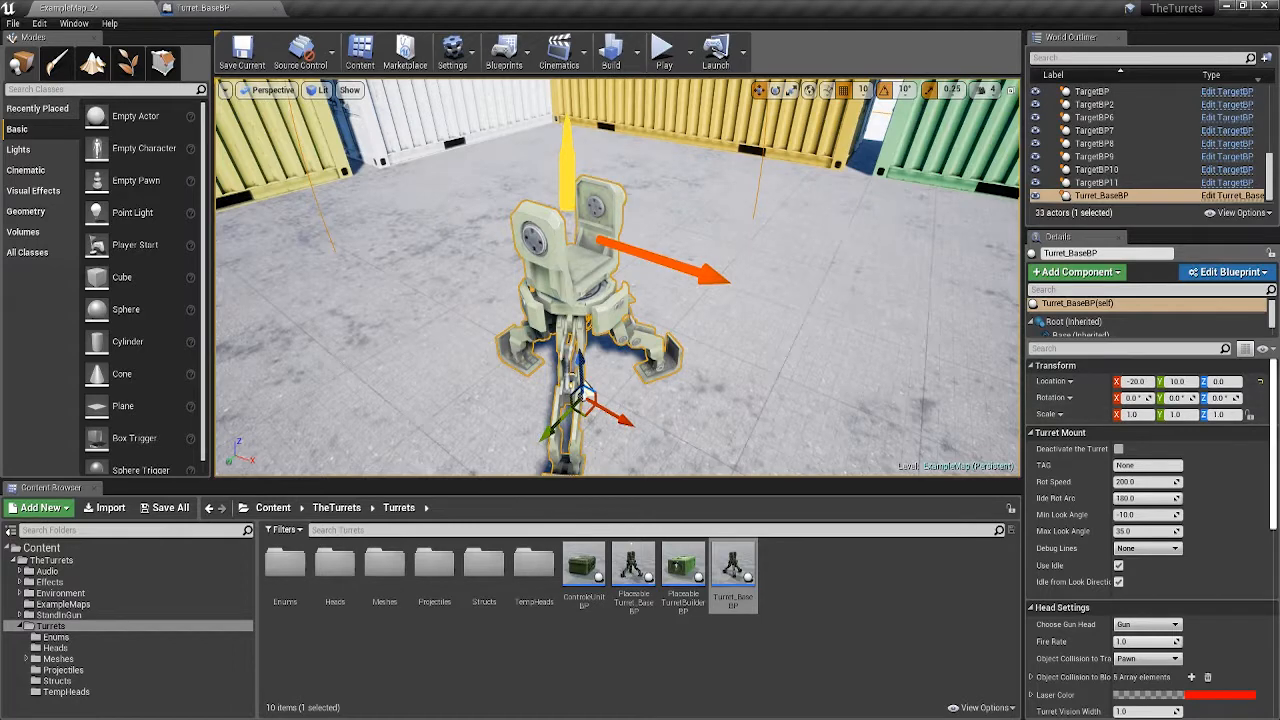
pyautogui.scroll(-2, 1150, 540)
pyautogui.scroll(-1, 1150, 540)
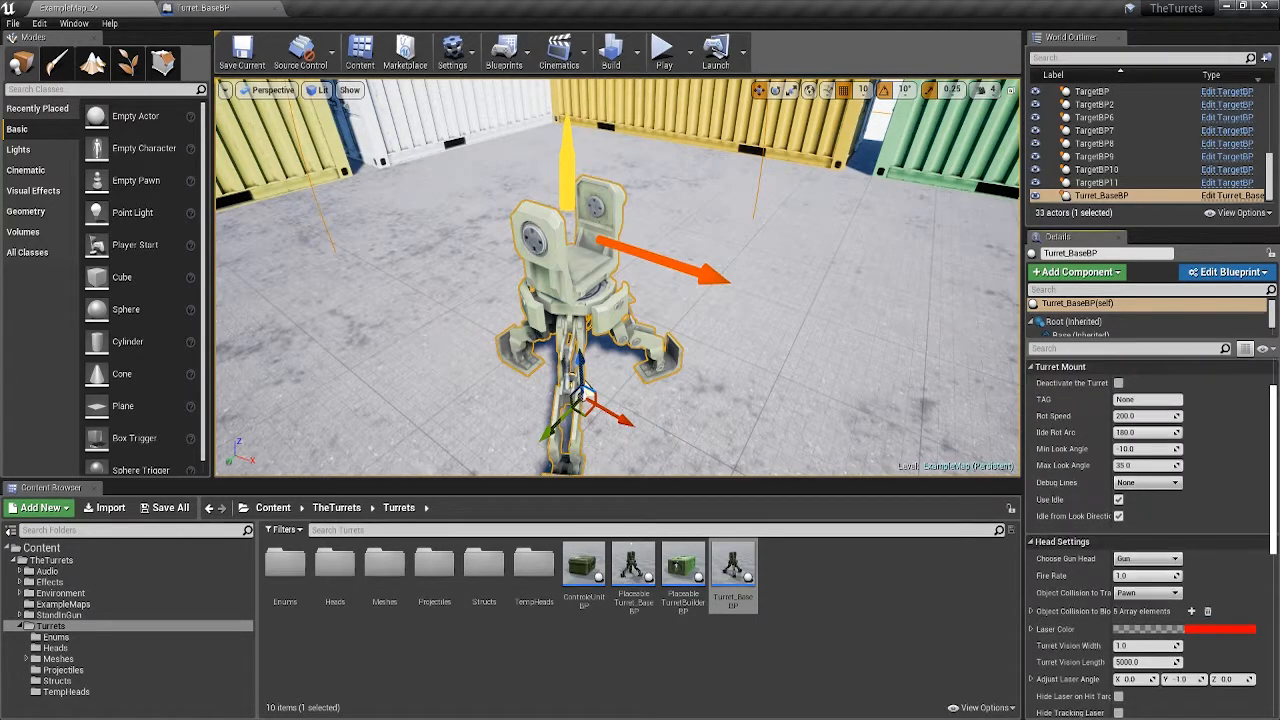
pyautogui.scroll(2, 1150, 540)
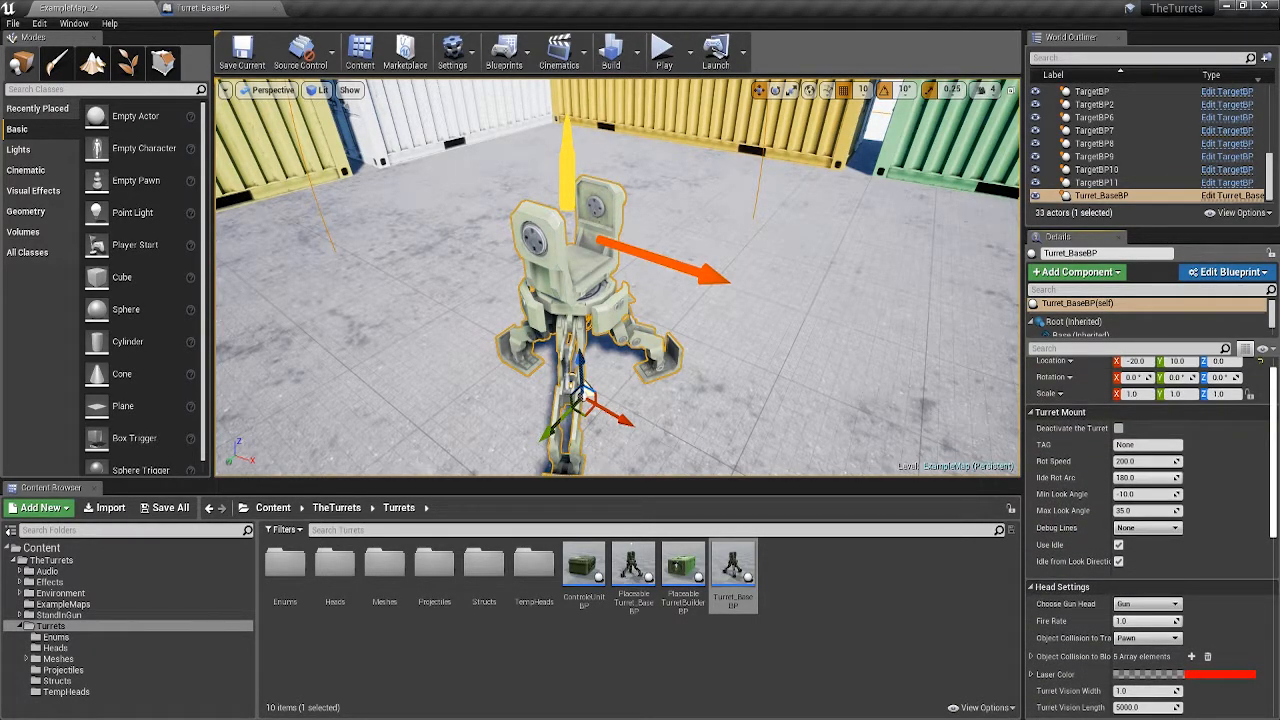
pyautogui.scroll(-1, 1150, 540)
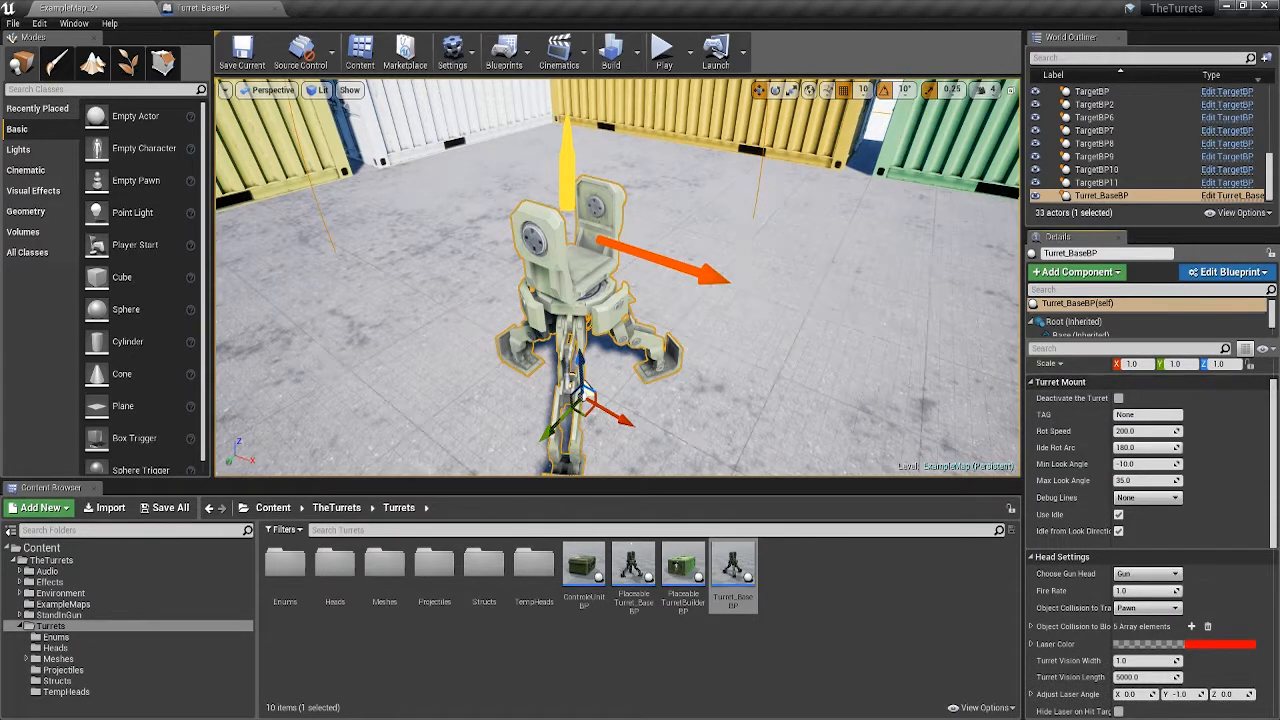
pyautogui.scroll(-6, 1150, 540)
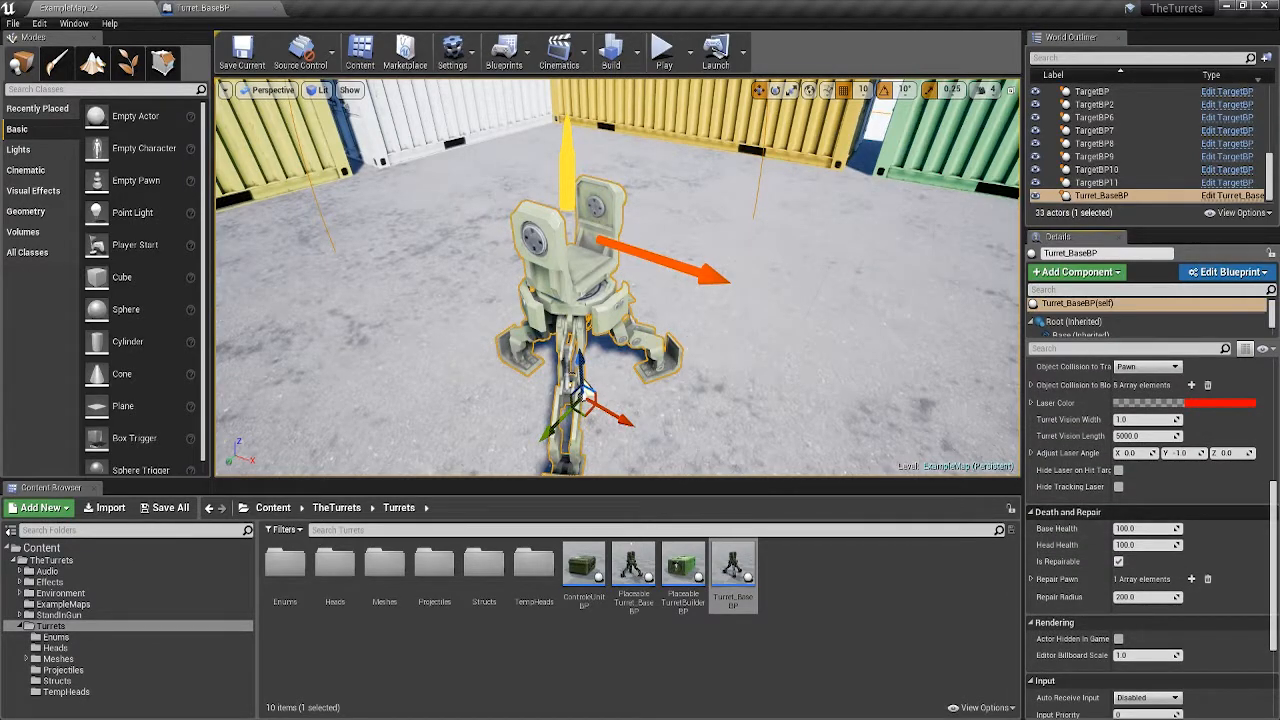
pyautogui.scroll(6, 1150, 540)
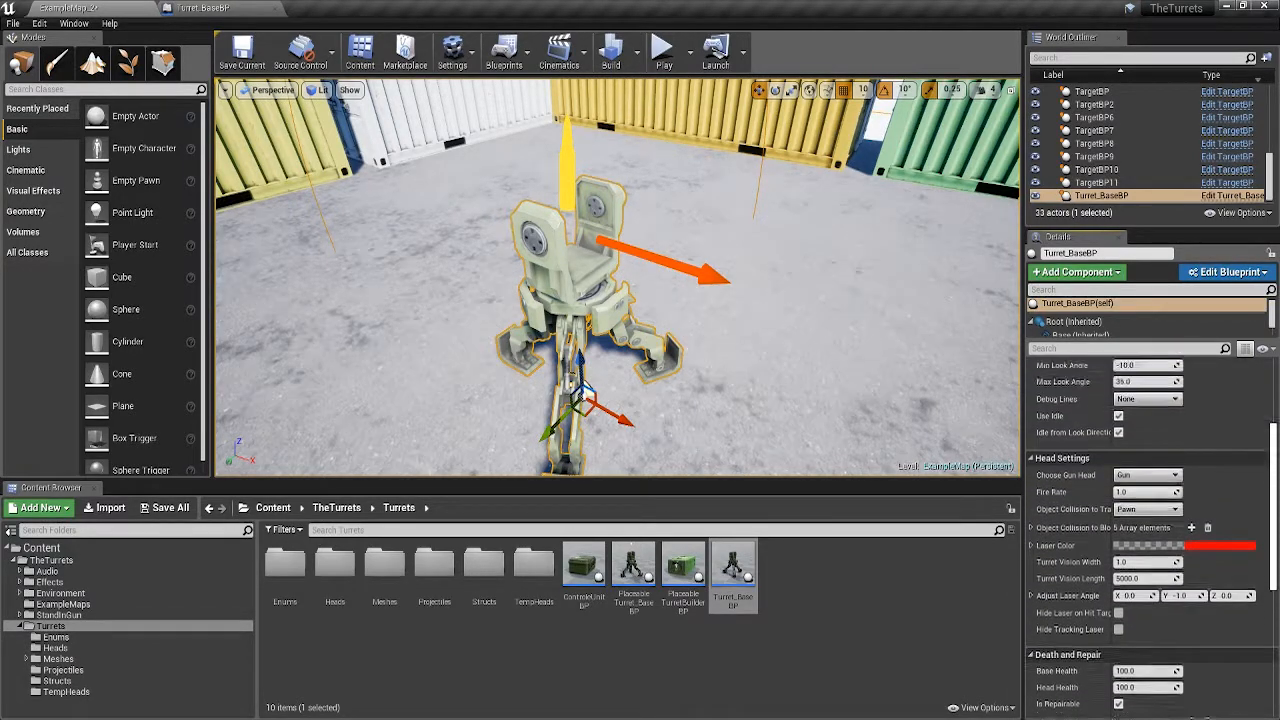
pyautogui.scroll(-2, 1150, 540)
pyautogui.scroll(-2, 1150, 540)
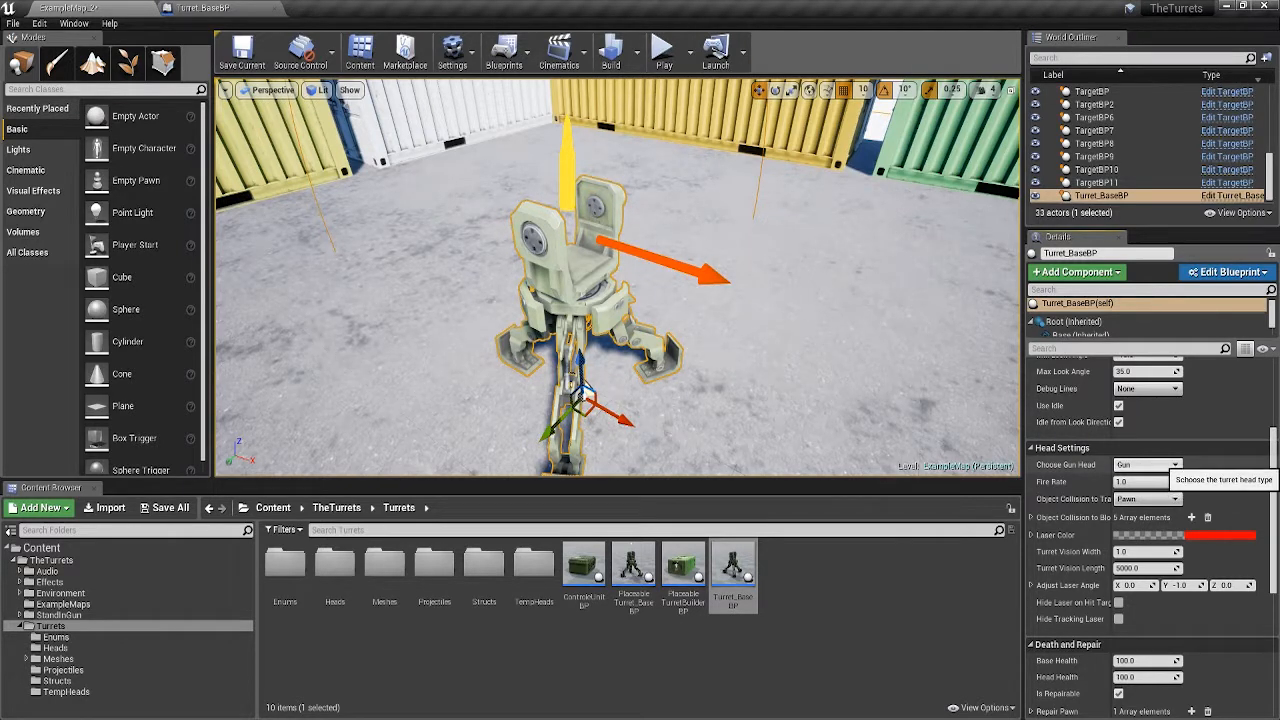
# - Preview the other turret heads by setting Choose Gun Head to Flamer, Missile and Laser in turn
pyautogui.click(1150, 465)
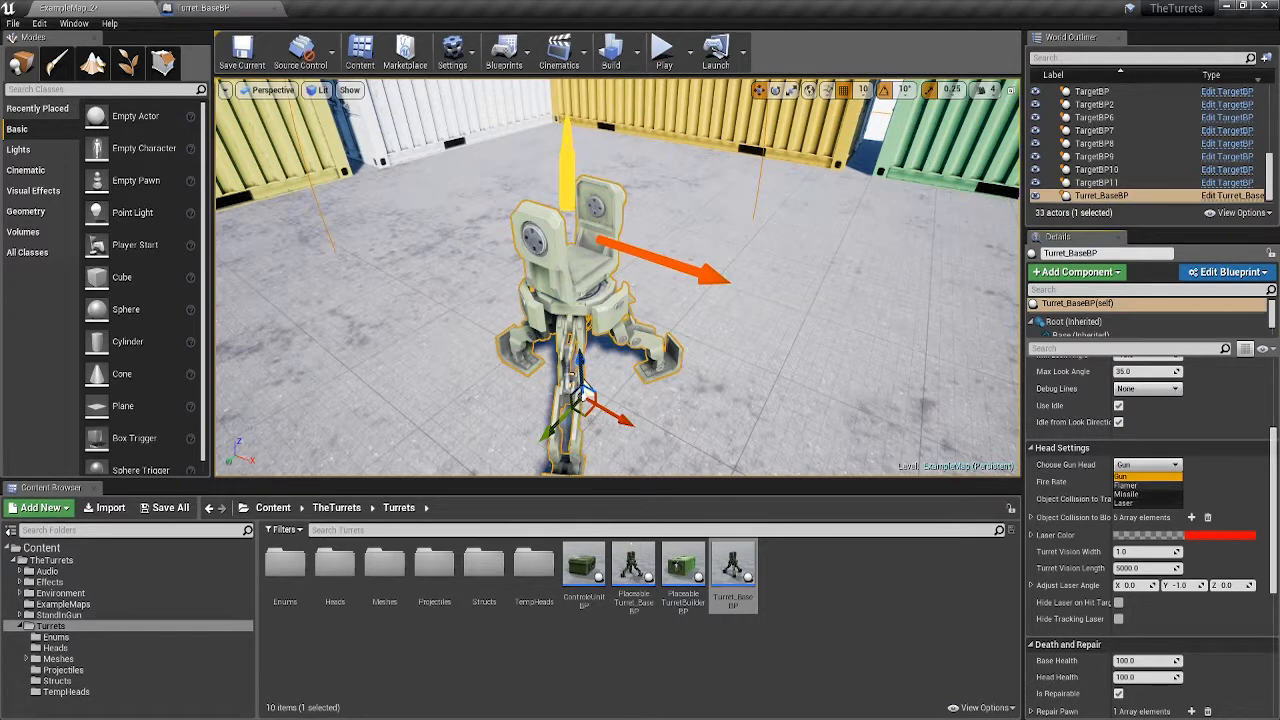
pyautogui.click(1126, 485)
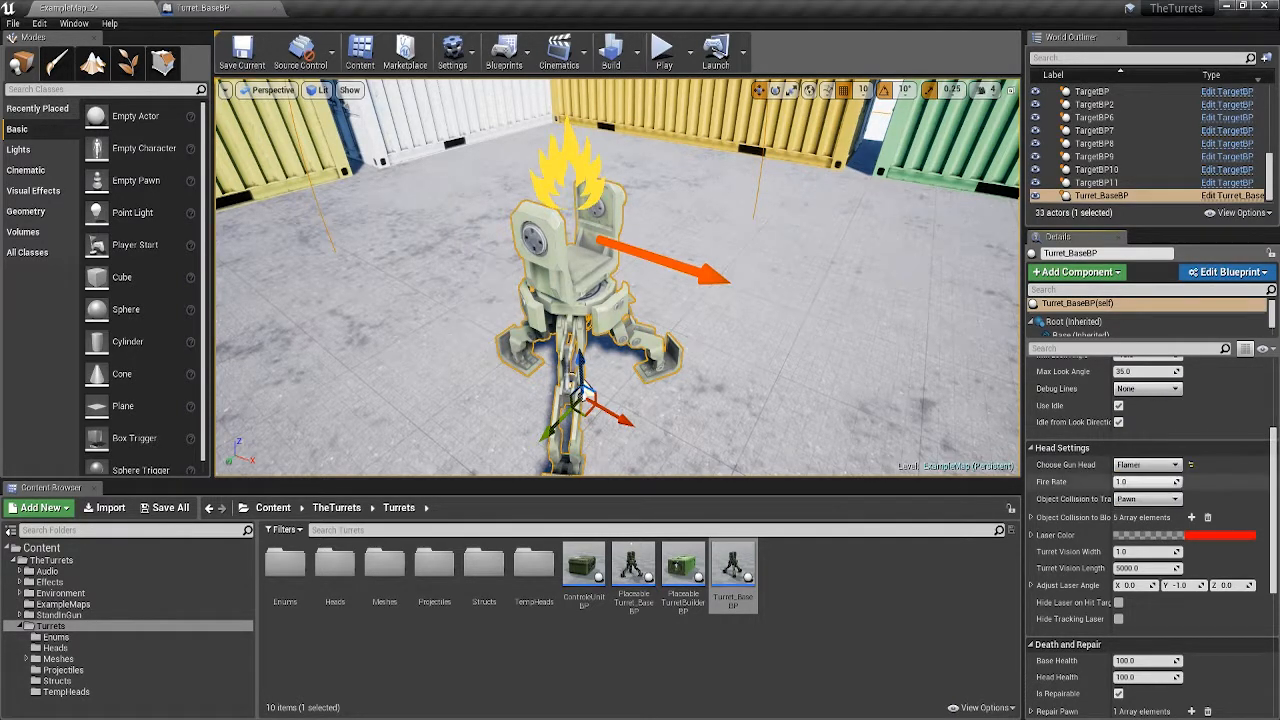
pyautogui.click(1146, 464)
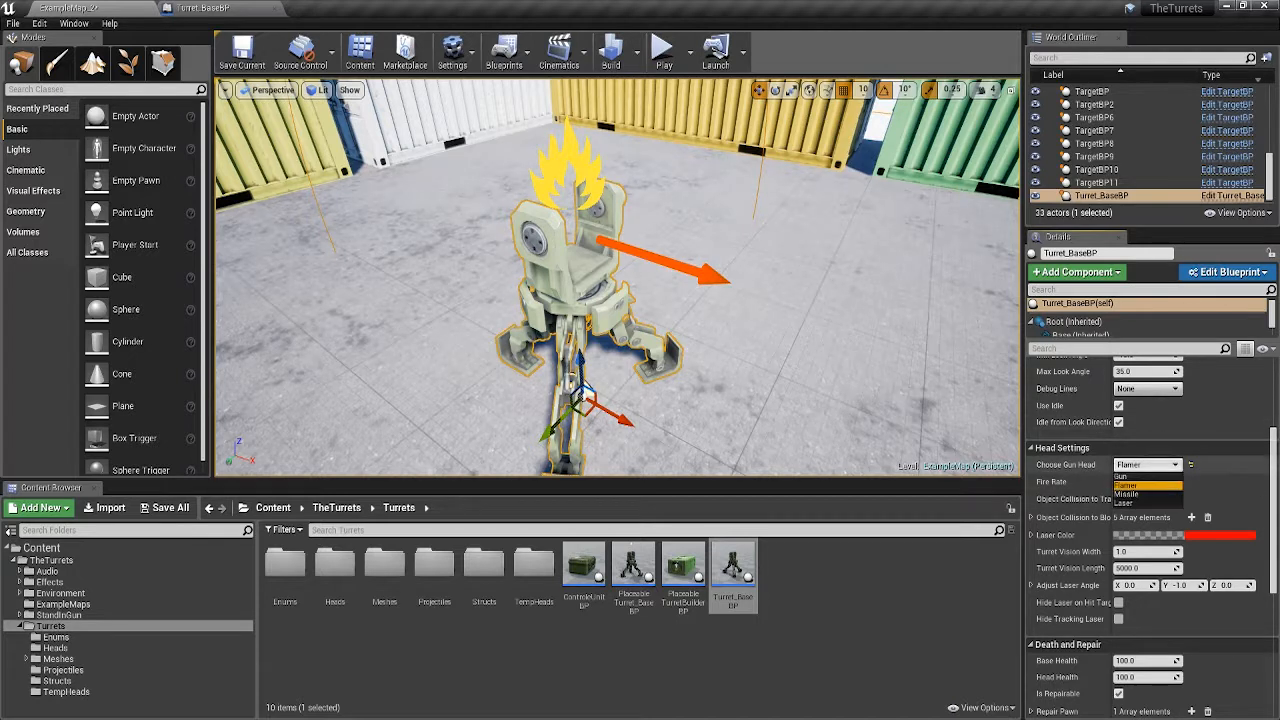
pyautogui.click(1130, 495)
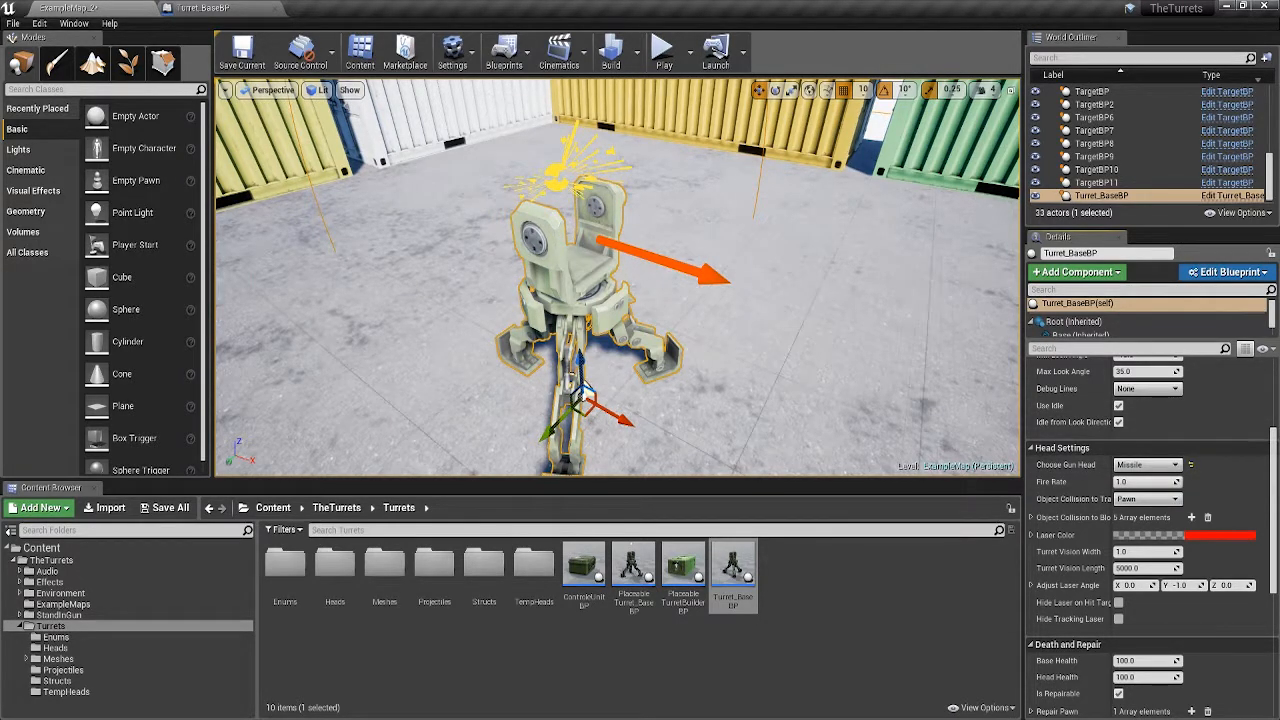
pyautogui.click(1146, 464)
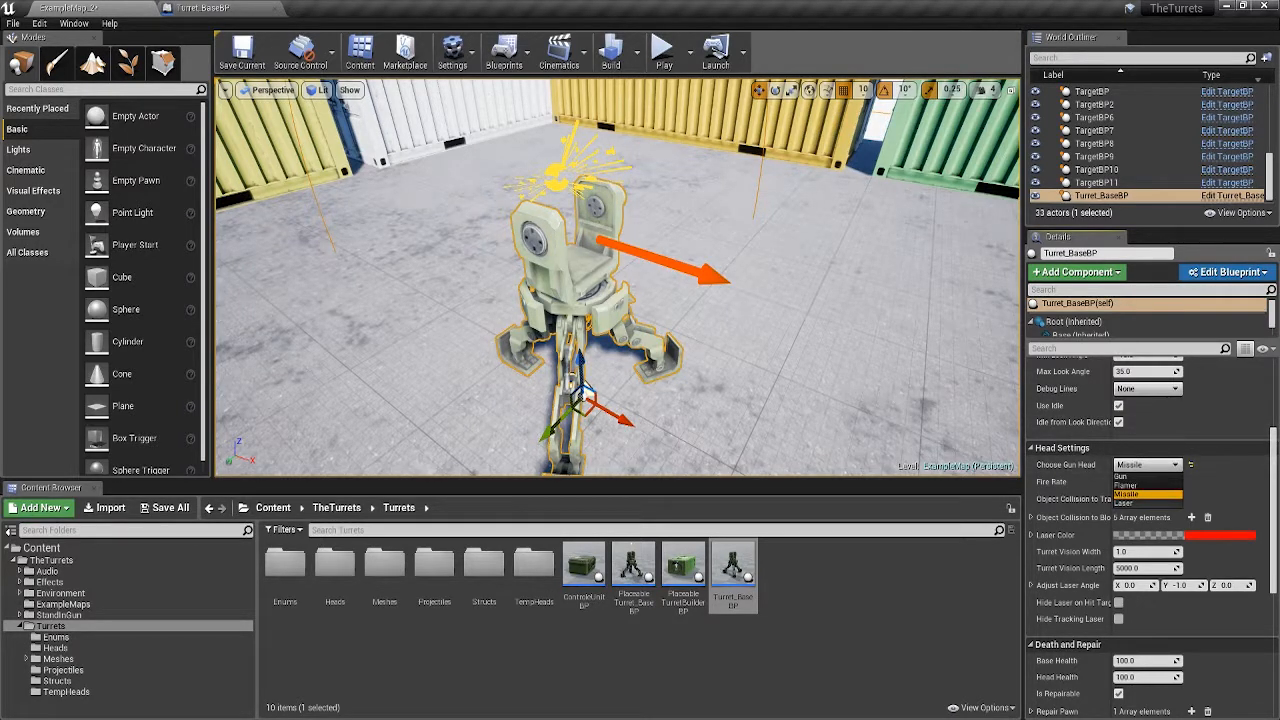
pyautogui.click(1130, 504)
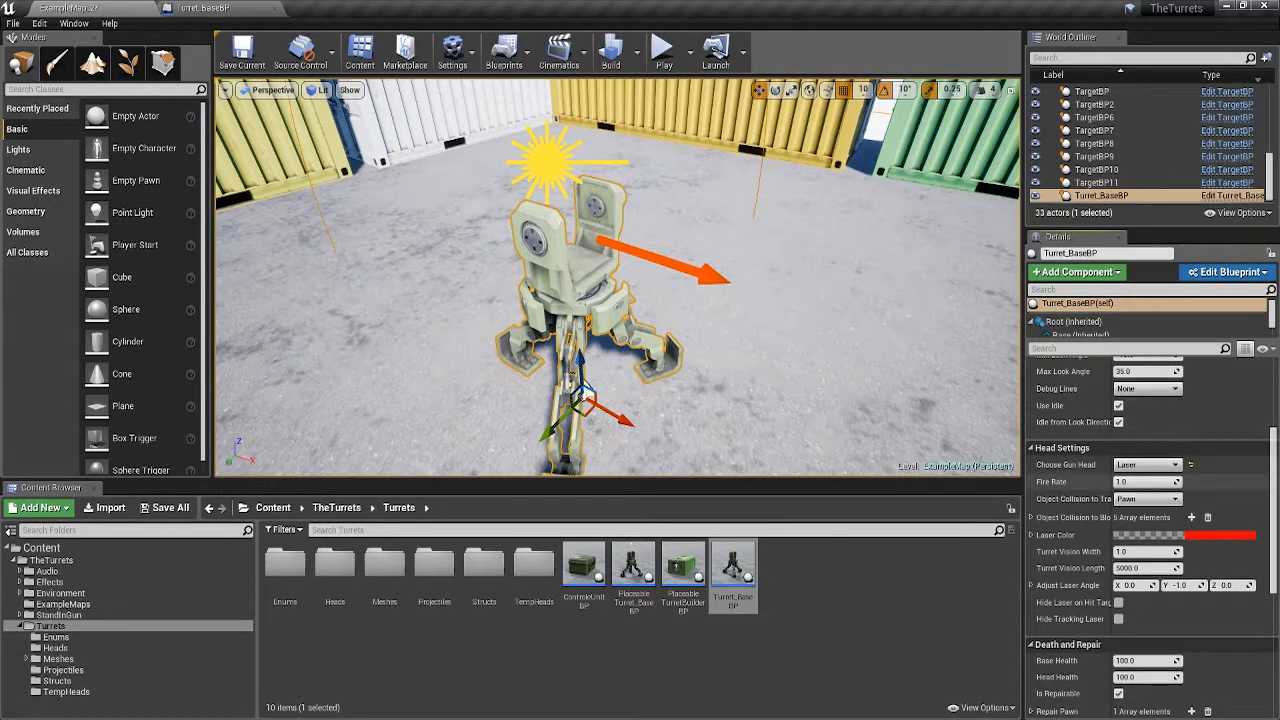
# - Switch the turret's gun head to Flamer and back to Gun, and check the available head types
pyautogui.click(1146, 464)
pyautogui.click(1126, 485)
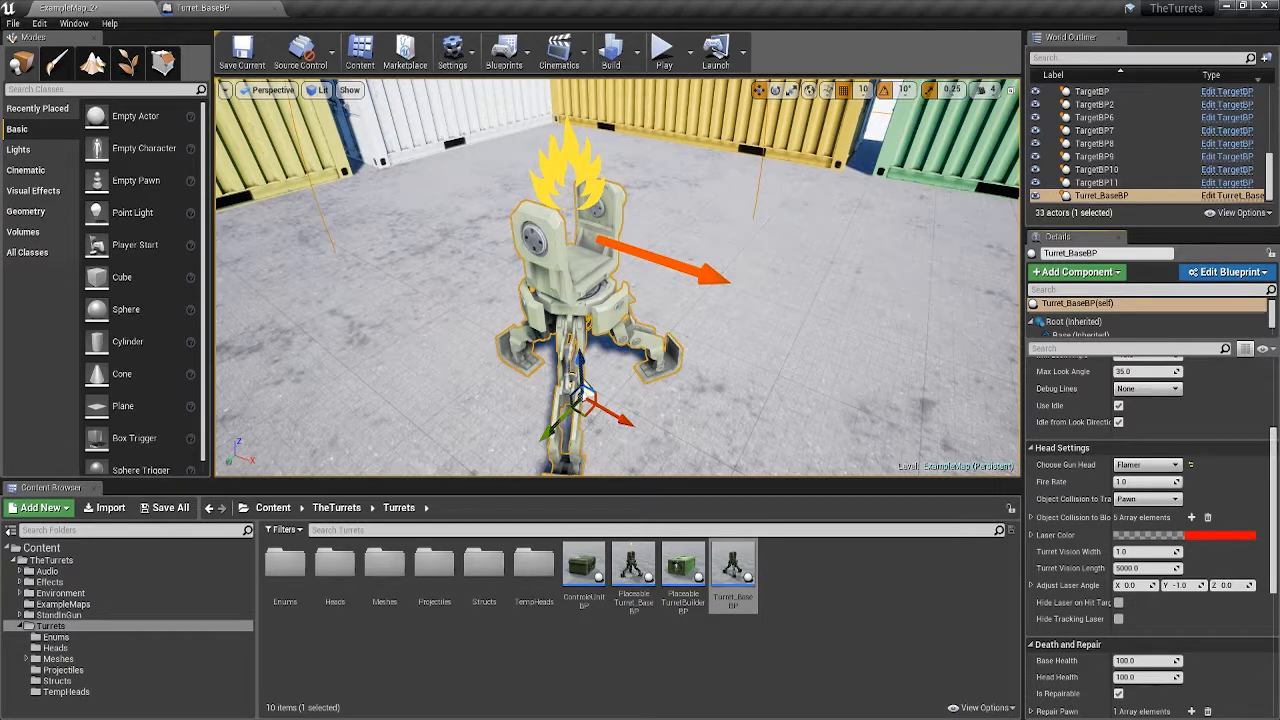
pyautogui.click(1146, 464)
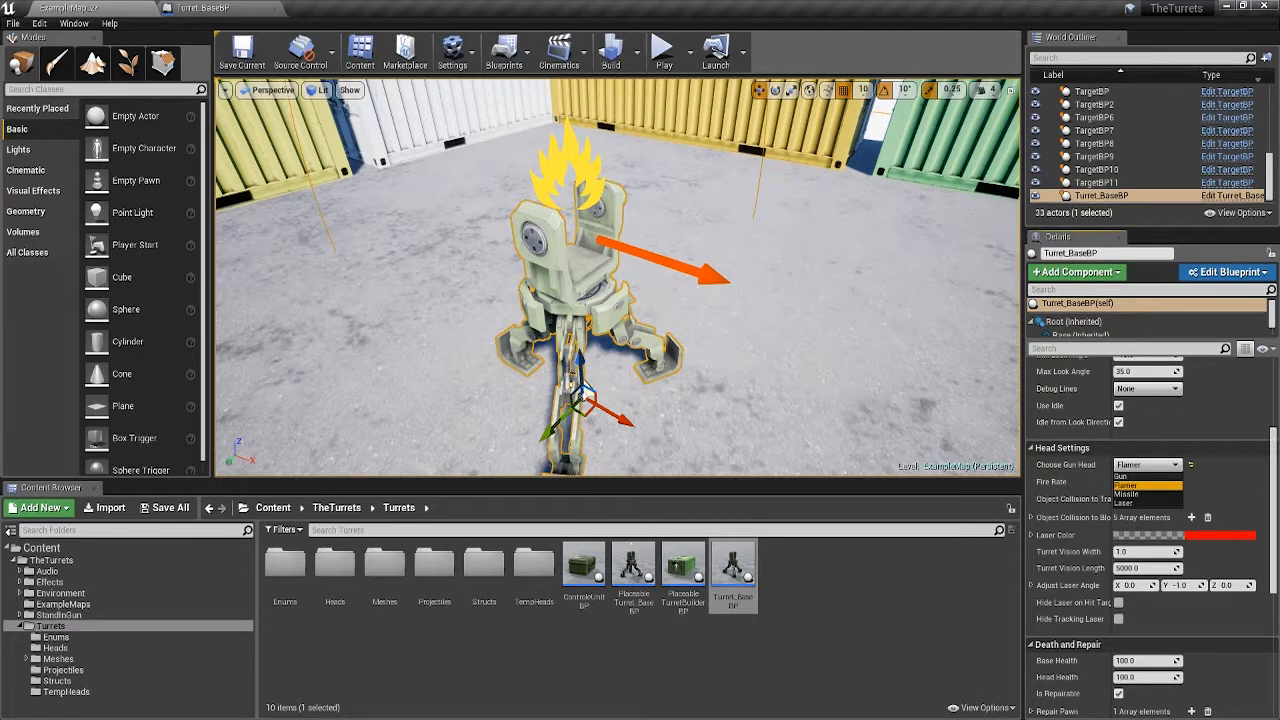
pyautogui.moveTo(617, 300); pyautogui.dragTo(820, 330, button='right')
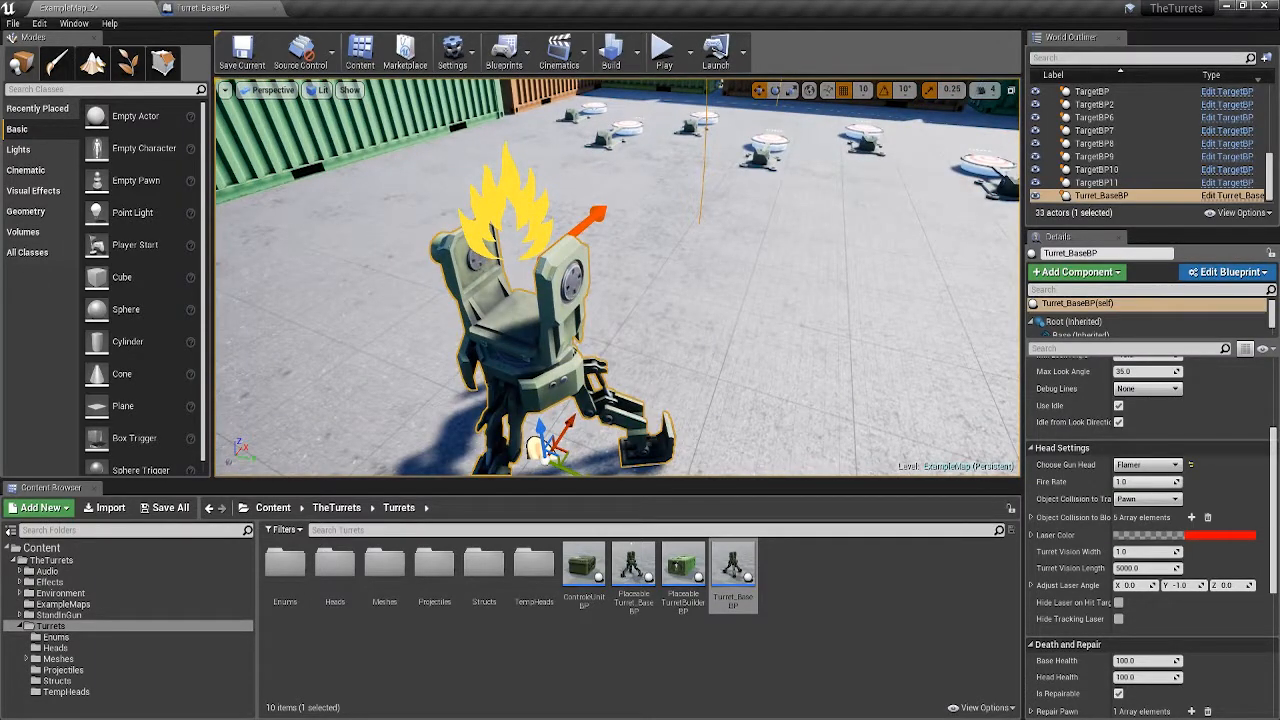
pyautogui.moveTo(617, 300); pyautogui.dragTo(400, 330, button='right')
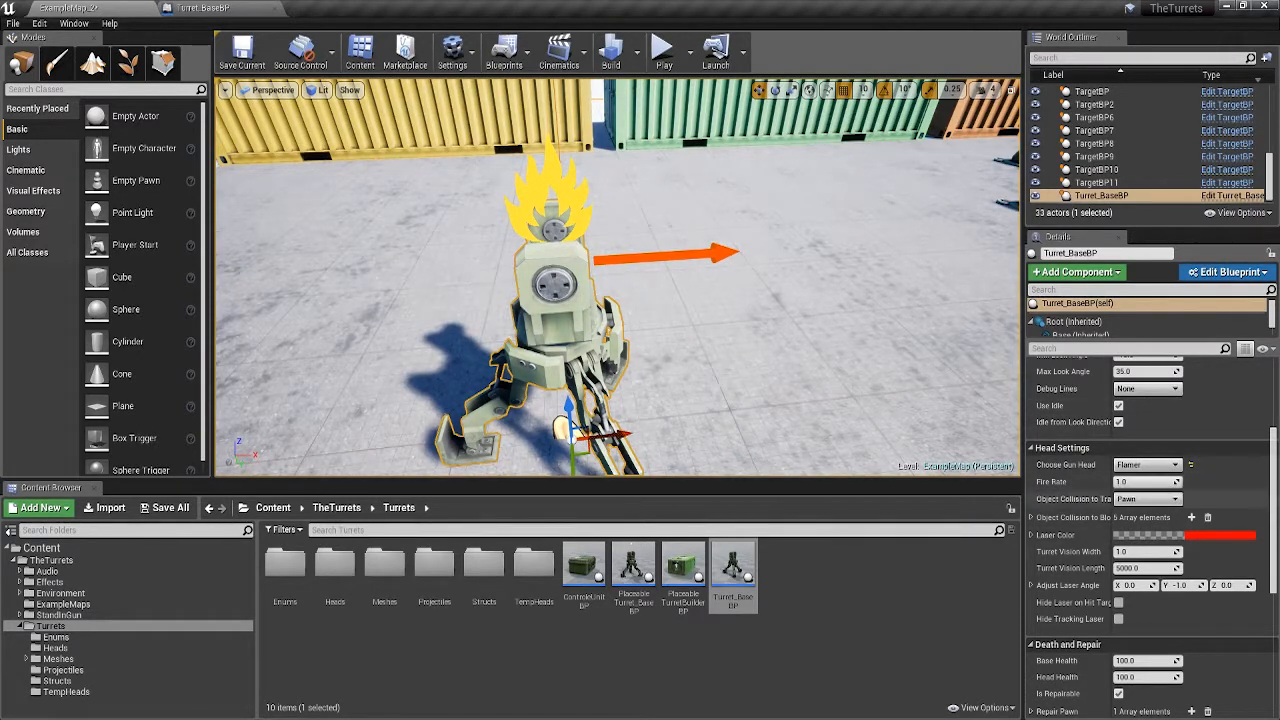
pyautogui.click(1146, 465)
pyautogui.click(1124, 476)
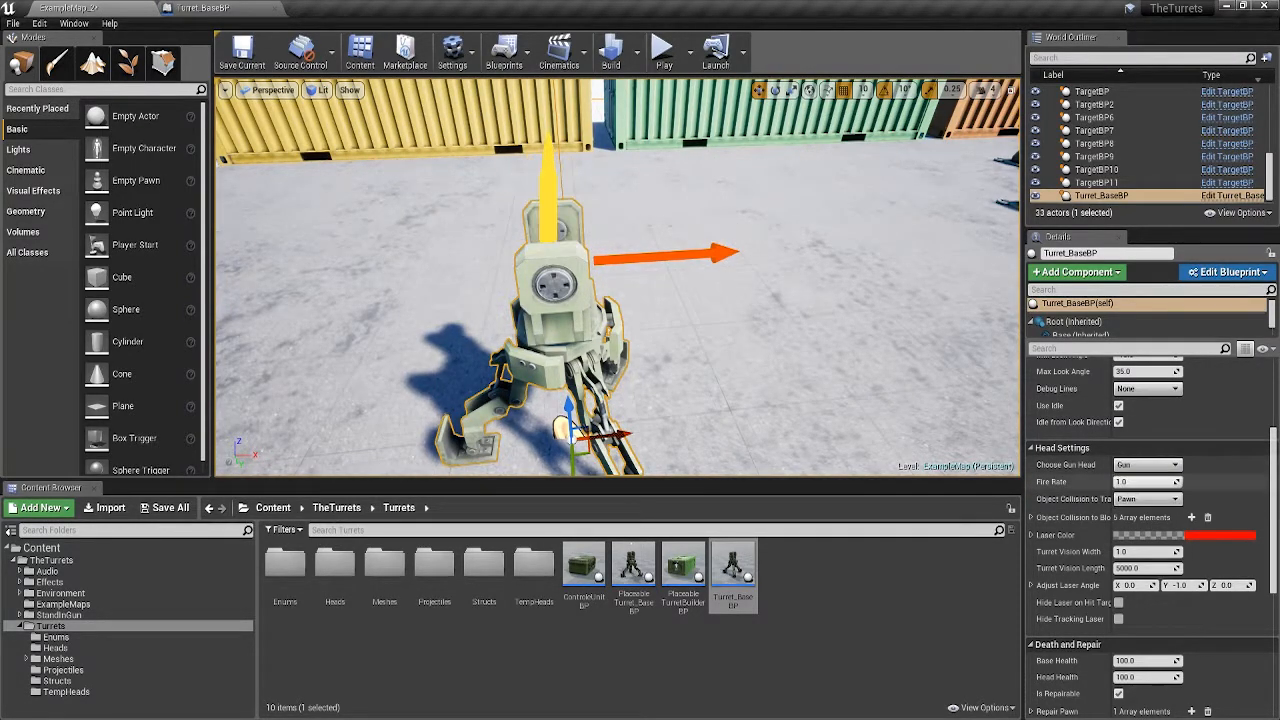
pyautogui.moveTo(617, 277); pyautogui.dragTo(710, 280, button='right')
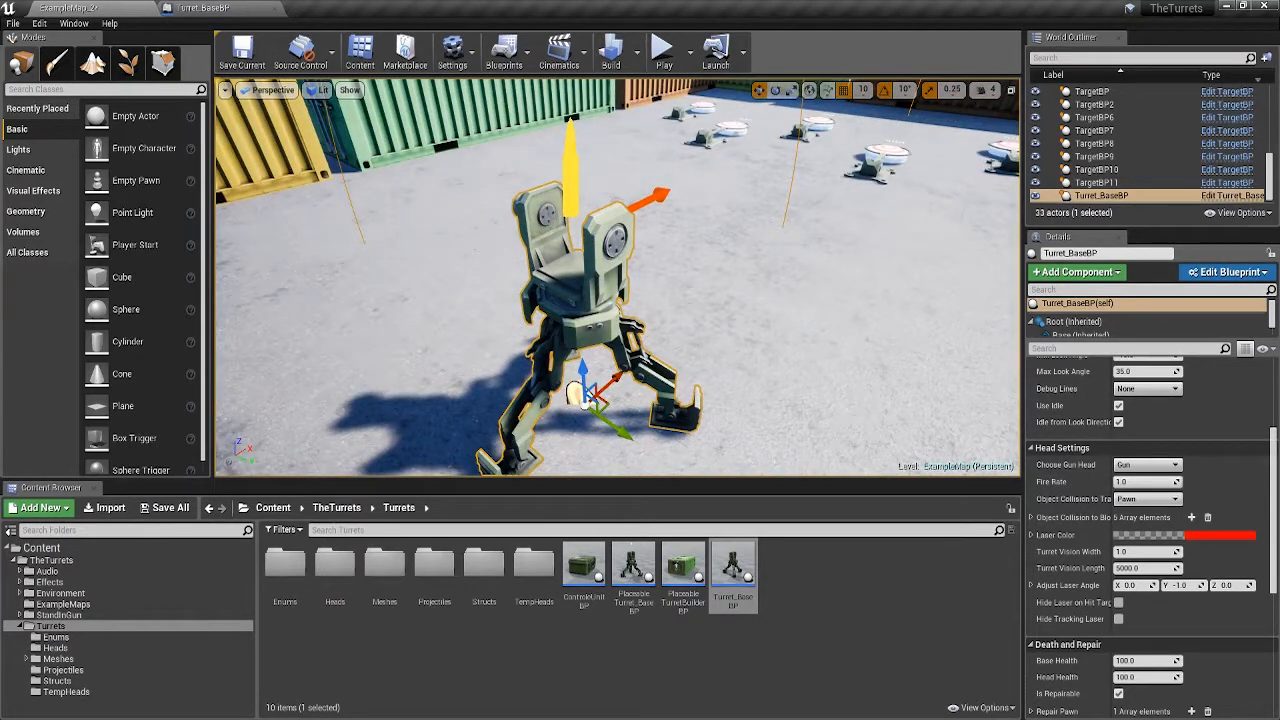
pyautogui.moveTo(760, 300); pyautogui.dragTo(810, 282)
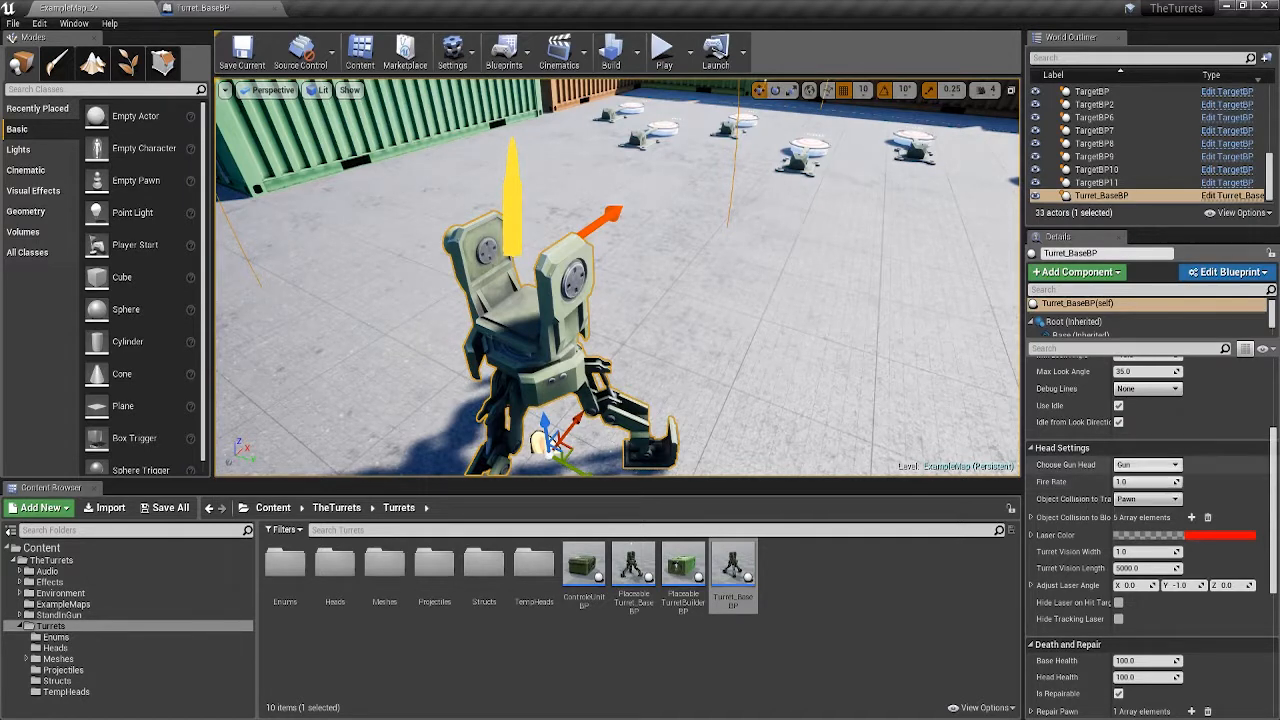
pyautogui.click(1147, 464)
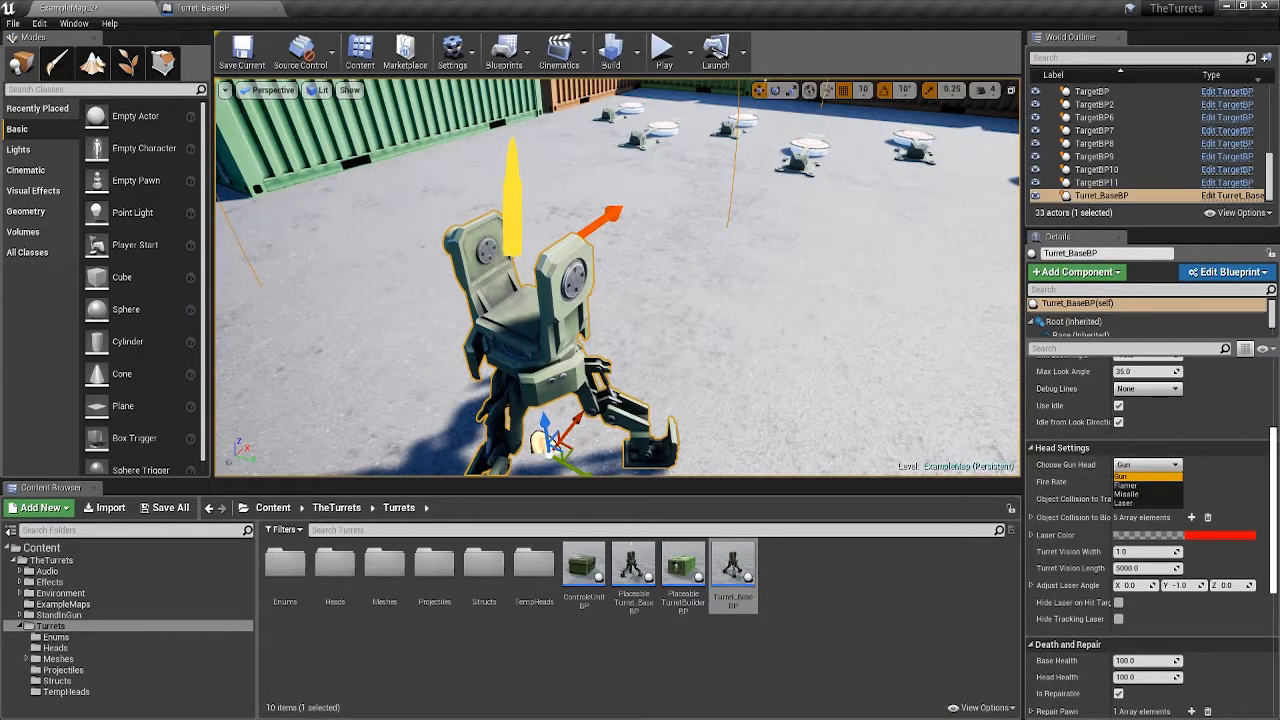
pyautogui.click(1147, 464)
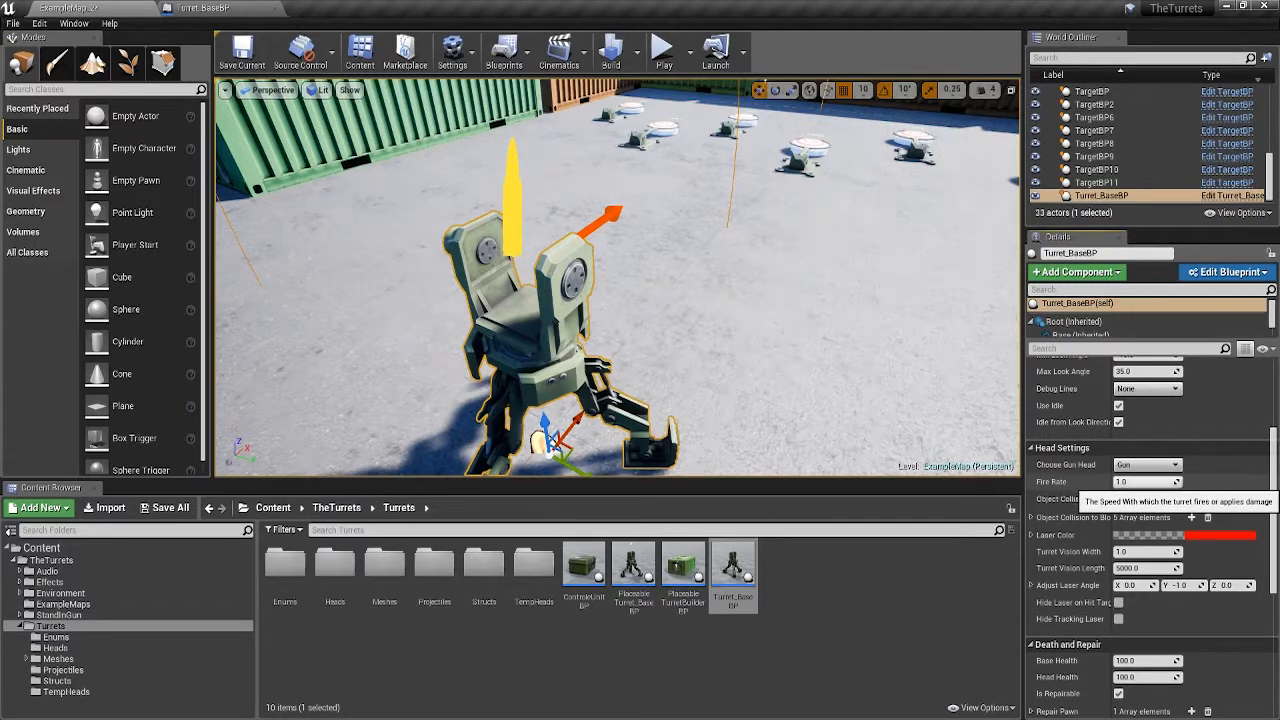
pyautogui.moveTo(1178, 482); pyautogui.dragTo(1170, 482)
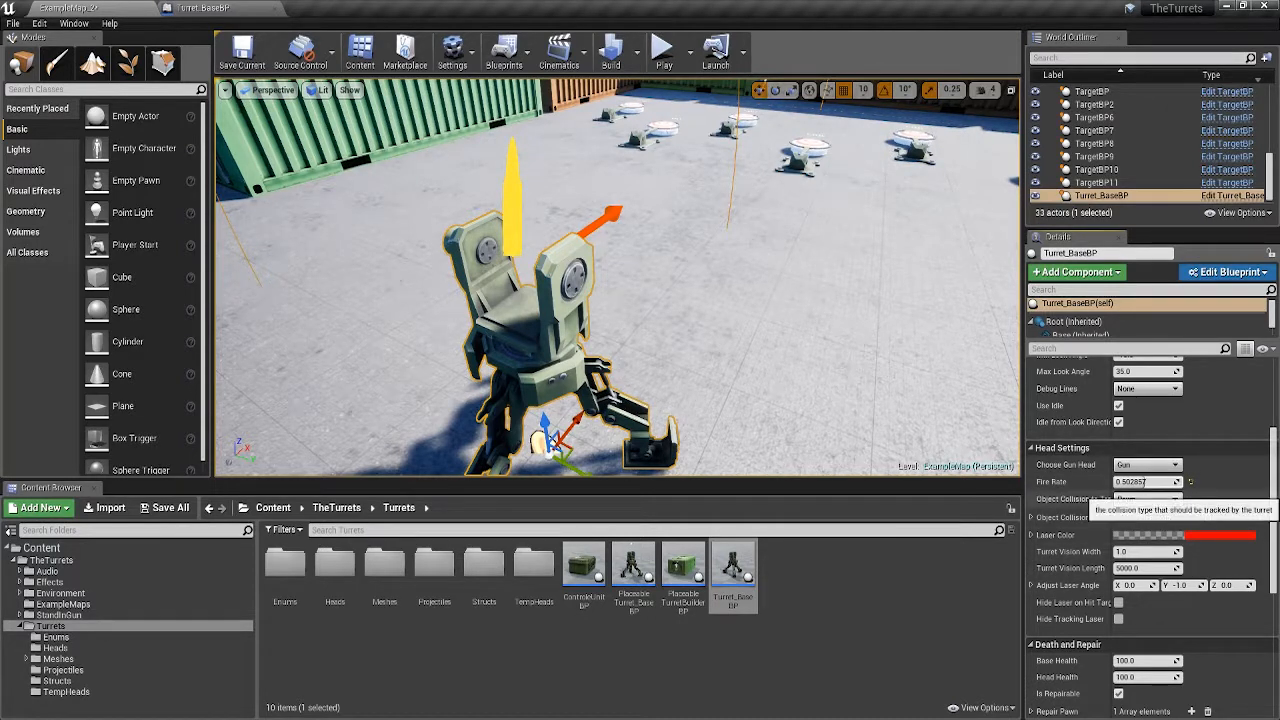
pyautogui.moveTo(1144, 482); pyautogui.dragTo(1136, 482)
pyautogui.moveTo(1125, 483); pyautogui.dragTo(1180, 483)
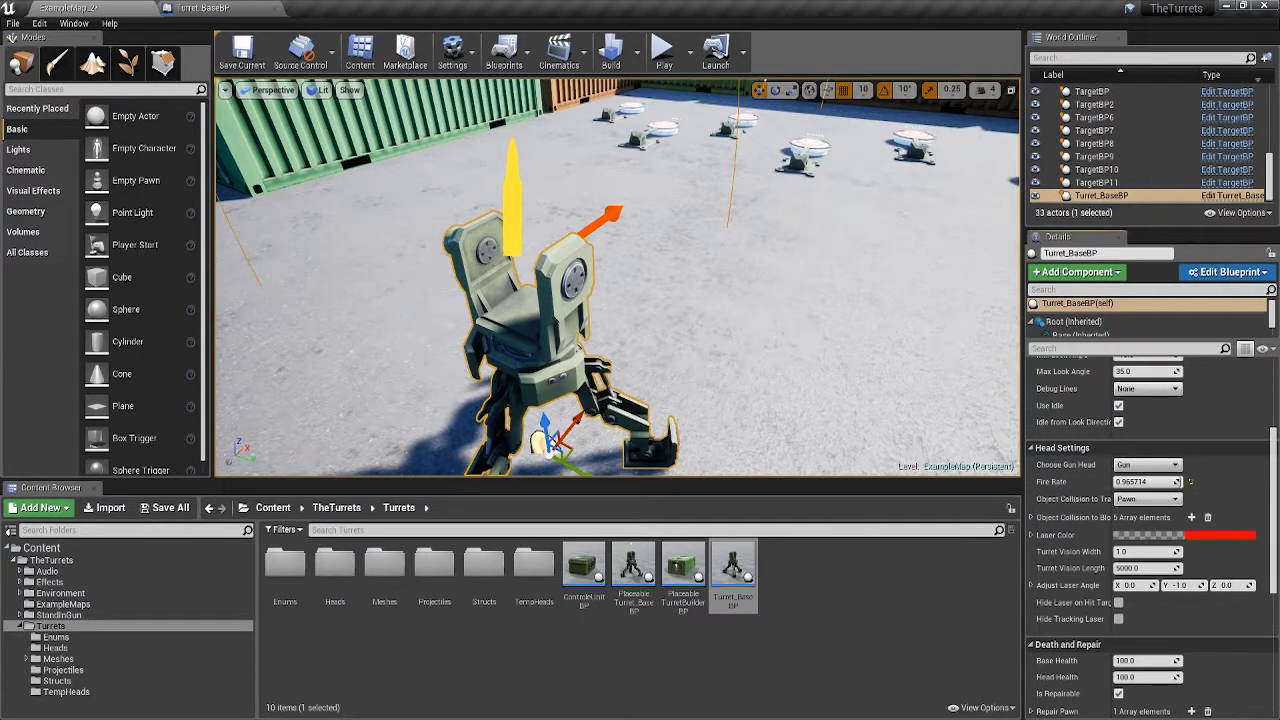
# - Set the turret's Fire Rate to 0.05
pyautogui.click(1147, 482)
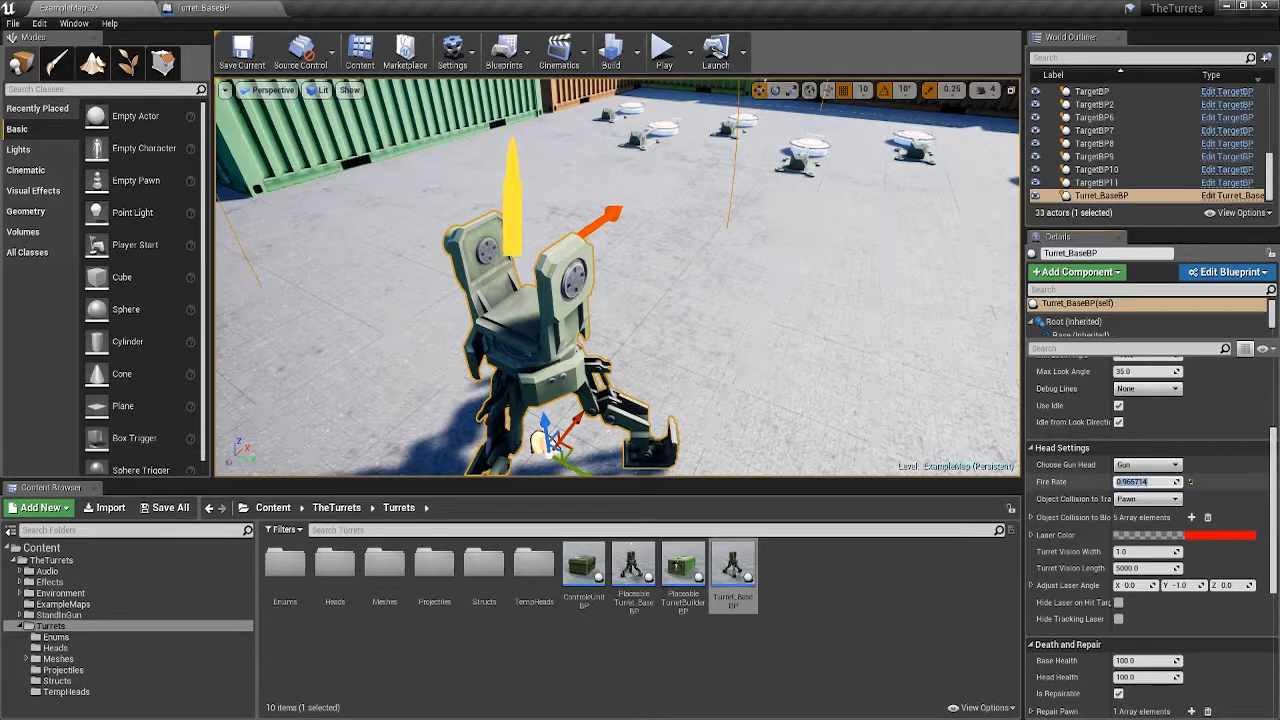
pyautogui.write('0.05')
pyautogui.press('Return')
# - Check the Object Collision to Trace options and expand the Object Collision to Block array, widening the property names column
pyautogui.moveTo(617, 300)
pyautogui.mouseDown()
pyautogui.moveTo(617, 200)
pyautogui.moveTo(605, 320)
pyautogui.mouseUp()
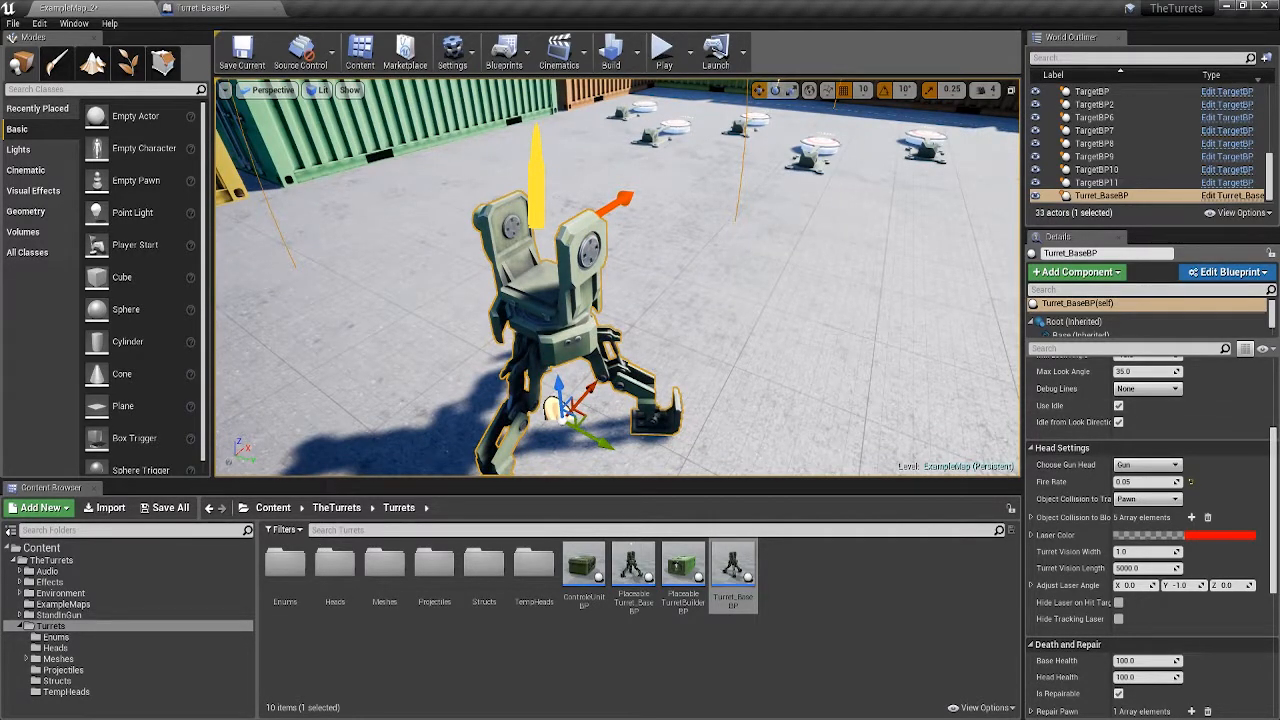
pyautogui.moveTo(617, 300); pyautogui.dragTo(645, 325)
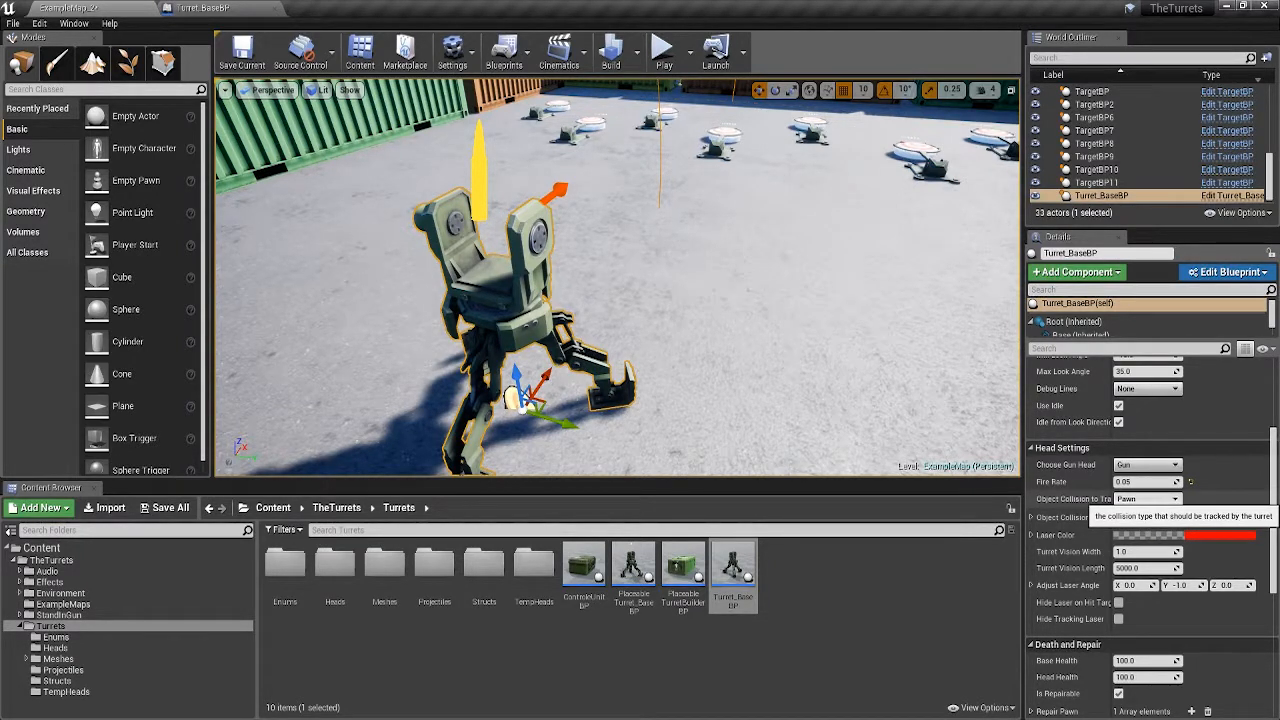
pyautogui.click(1148, 498)
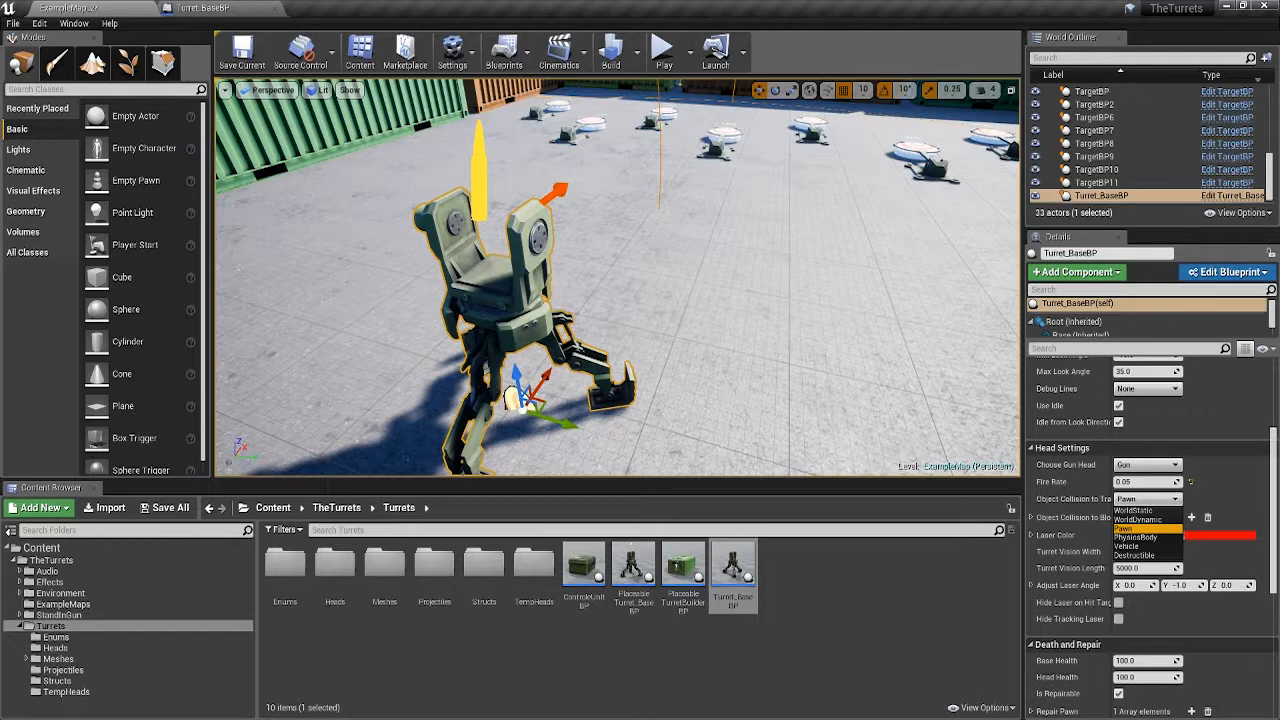
pyautogui.click(1147, 499)
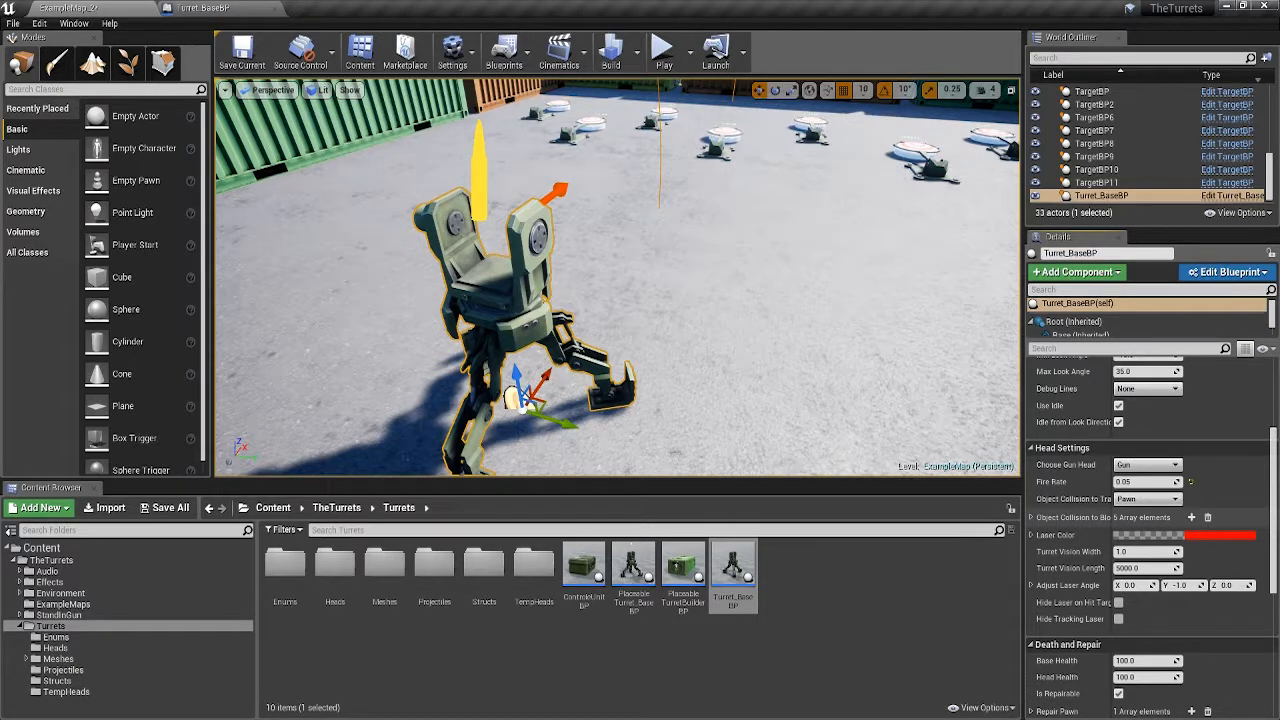
pyautogui.moveTo(1112, 535)
pyautogui.mouseDown()
pyautogui.moveTo(1150, 535)
pyautogui.moveTo(1130, 535)
pyautogui.mouseUp()
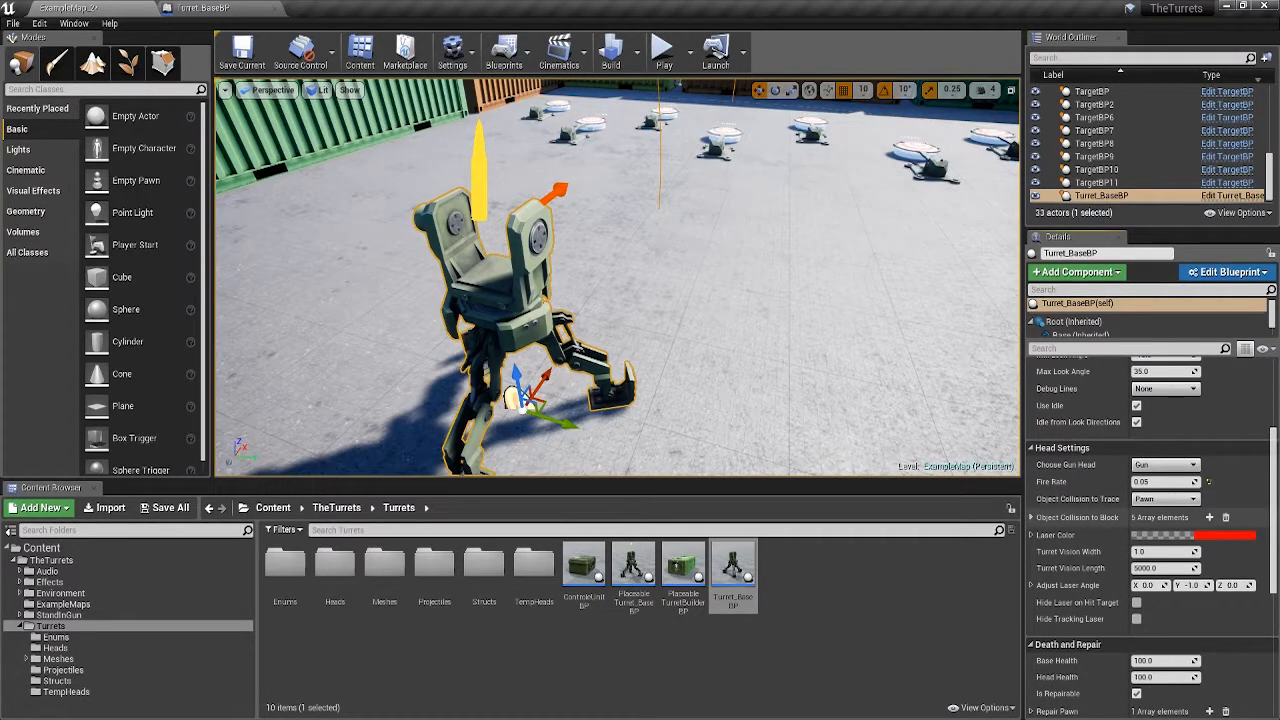
pyautogui.click(1031, 517)
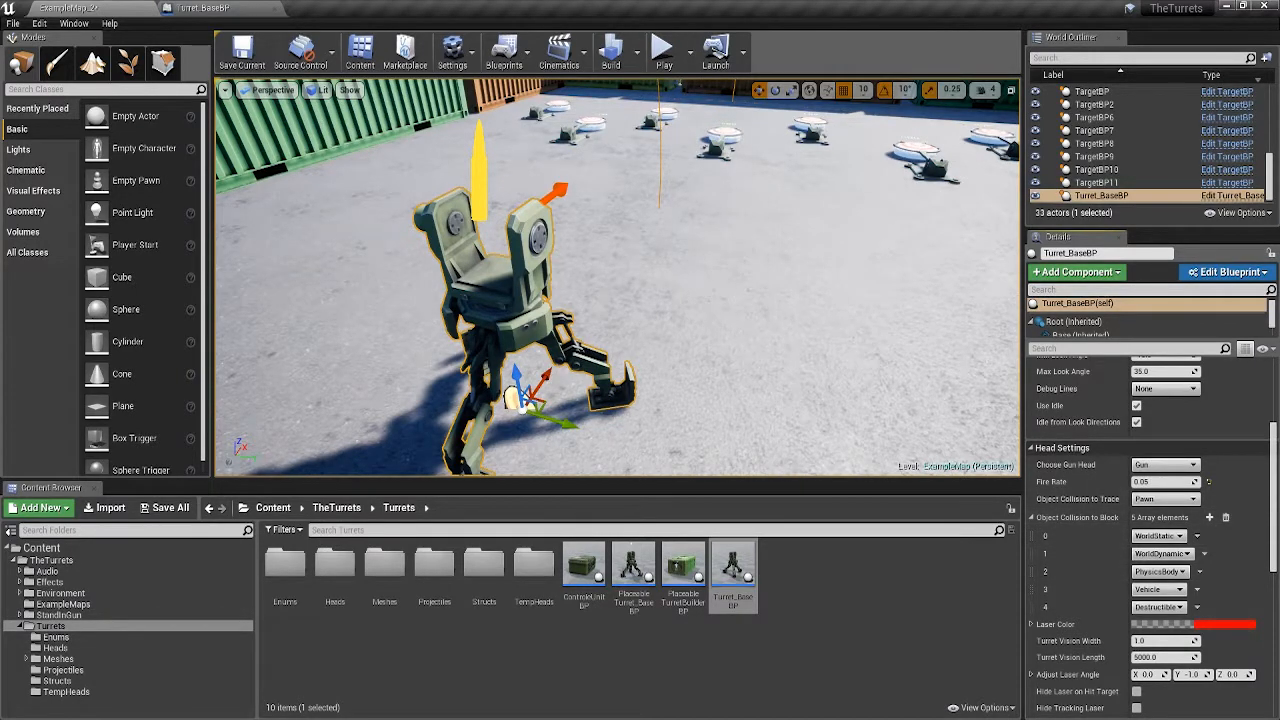
pyautogui.moveTo(617, 277); pyautogui.dragTo(565, 203, button='right')
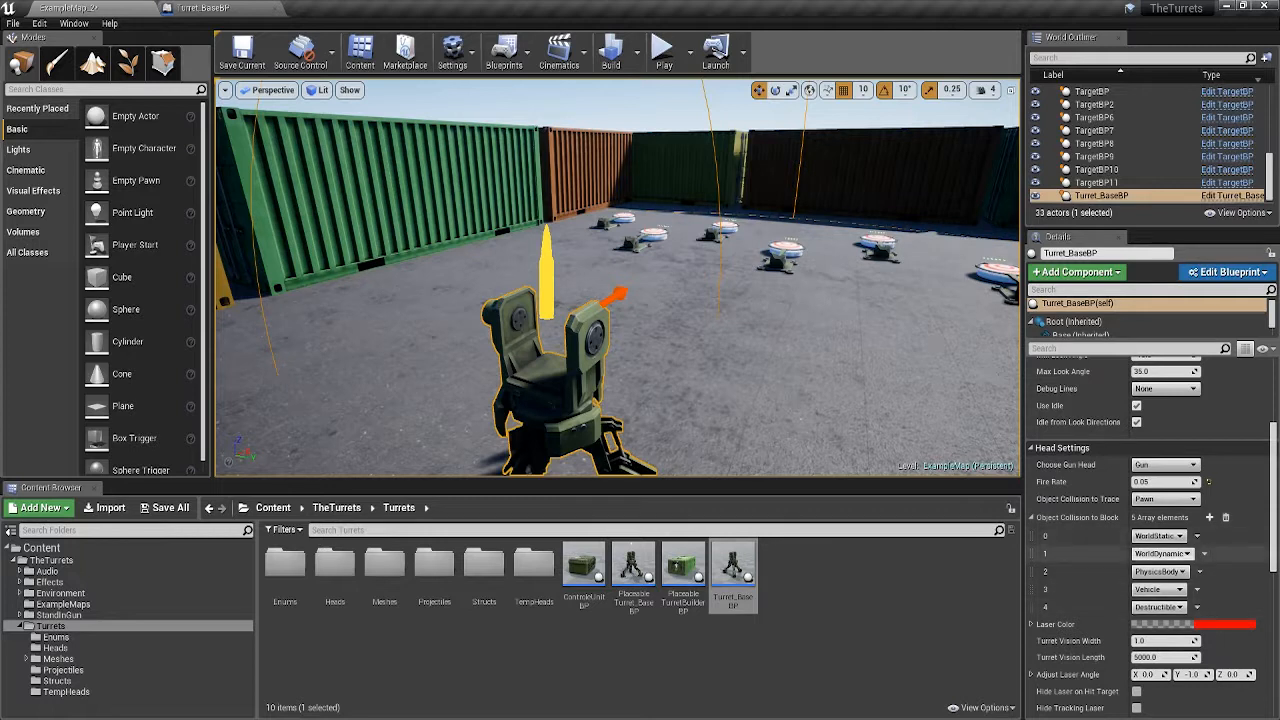
# - Collapse the Object Collision to Block array and check the Turret Vision Width and Turret Vision Length descriptions while viewing the turret from the side
pyautogui.click(1031, 517)
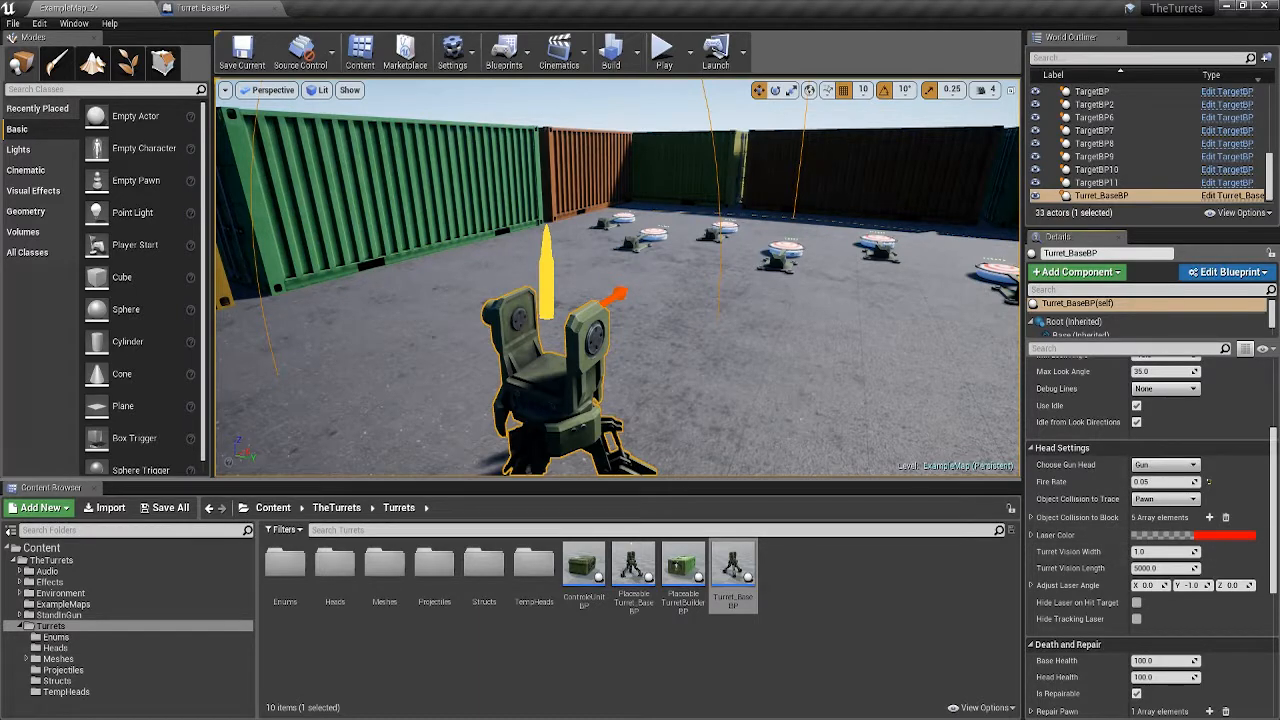
pyautogui.moveTo(617, 300)
pyautogui.mouseDown()
pyautogui.moveTo(650, 308)
pyautogui.moveTo(633, 318)
pyautogui.mouseUp()
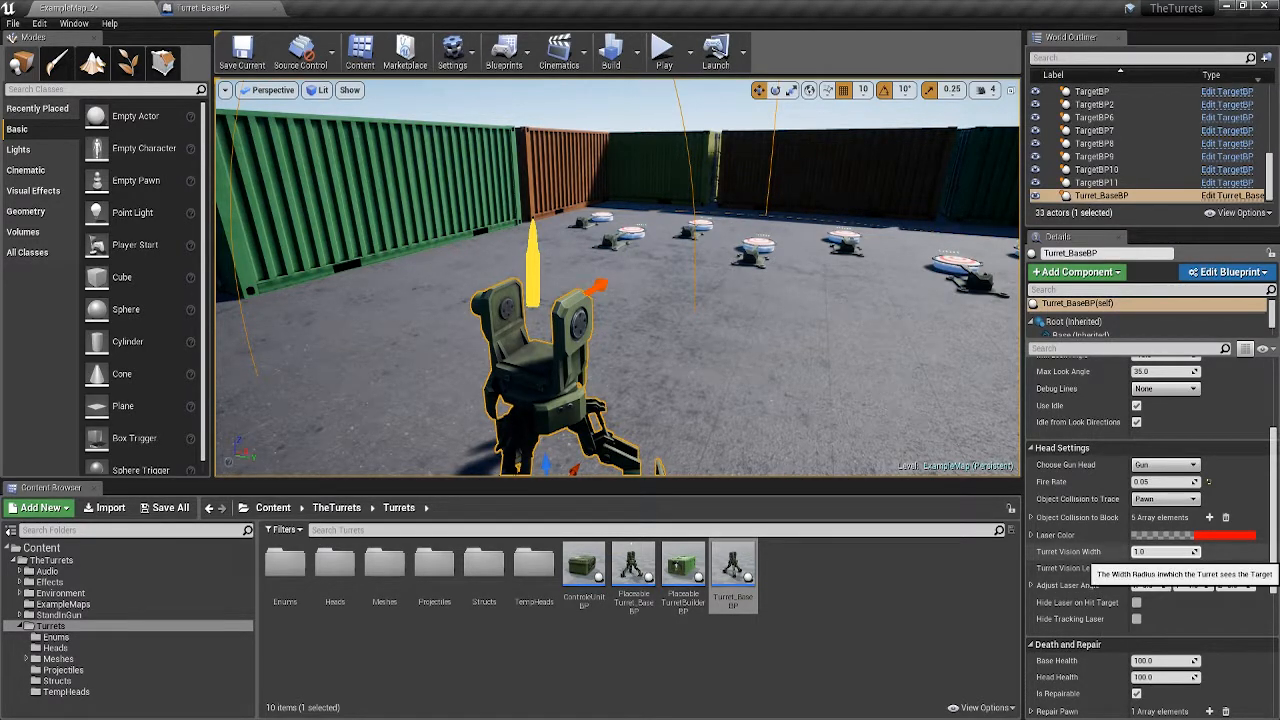
pyautogui.moveTo(700, 300); pyautogui.dragTo(440, 310, button='right')
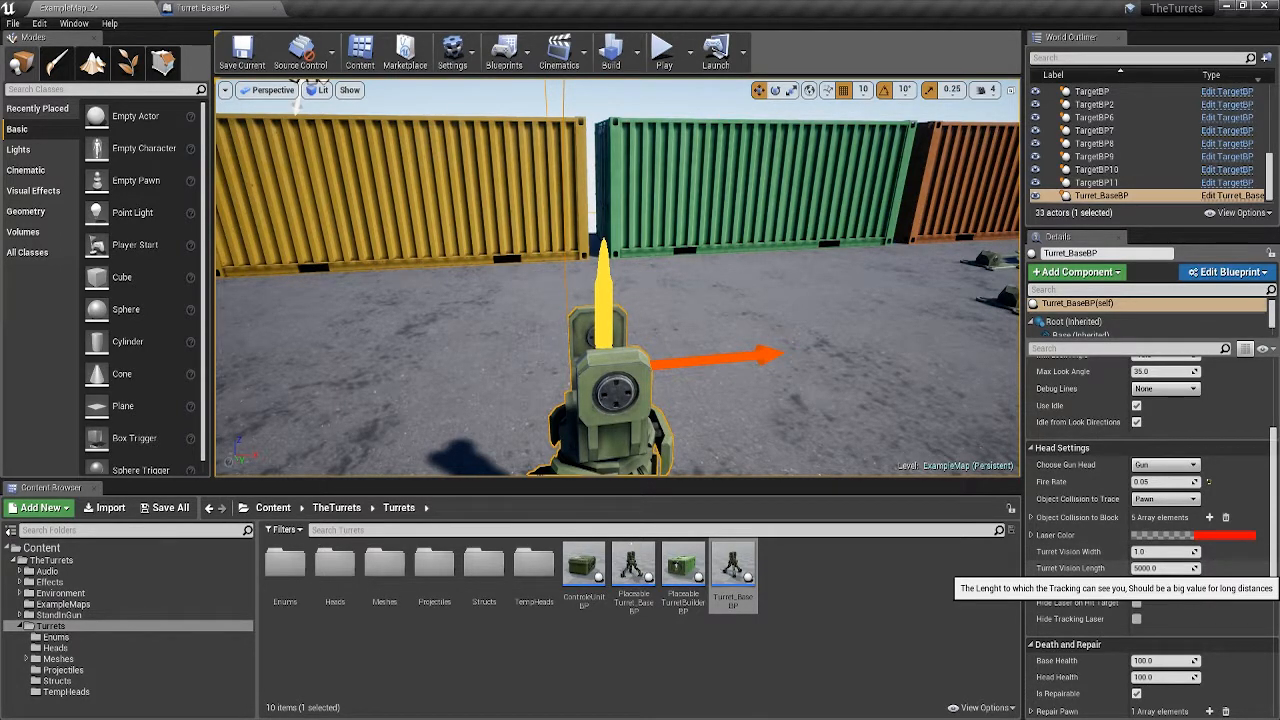
pyautogui.moveTo(760, 330); pyautogui.dragTo(890, 420)
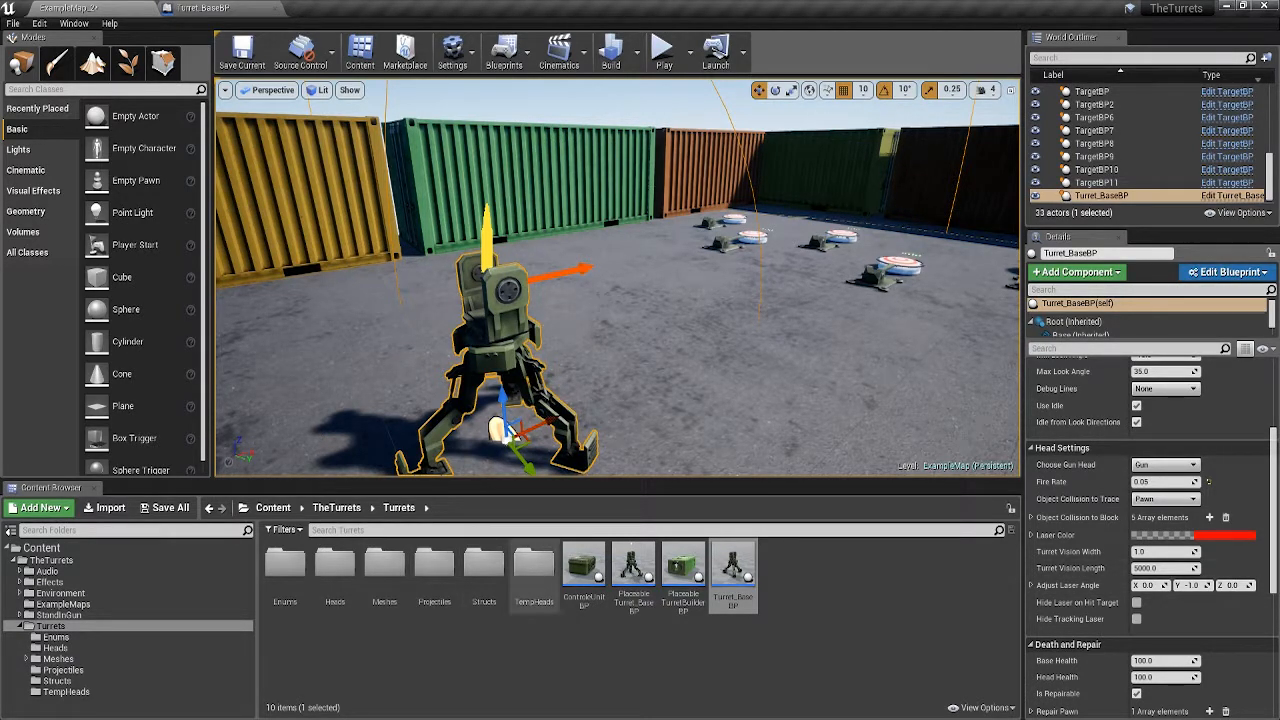
# - Open the Heads folder to examine the turret head blueprints alongside the turret's mount and head settings
pyautogui.click(335, 568)
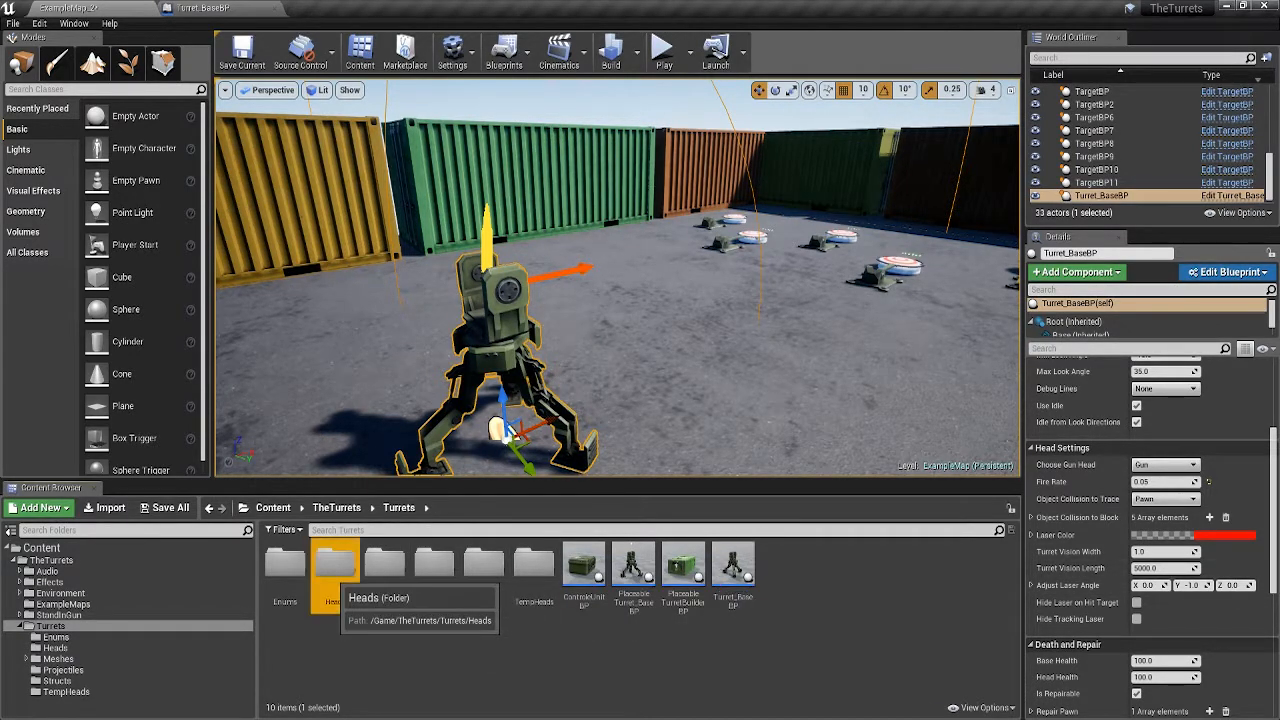
pyautogui.doubleClick(335, 568)
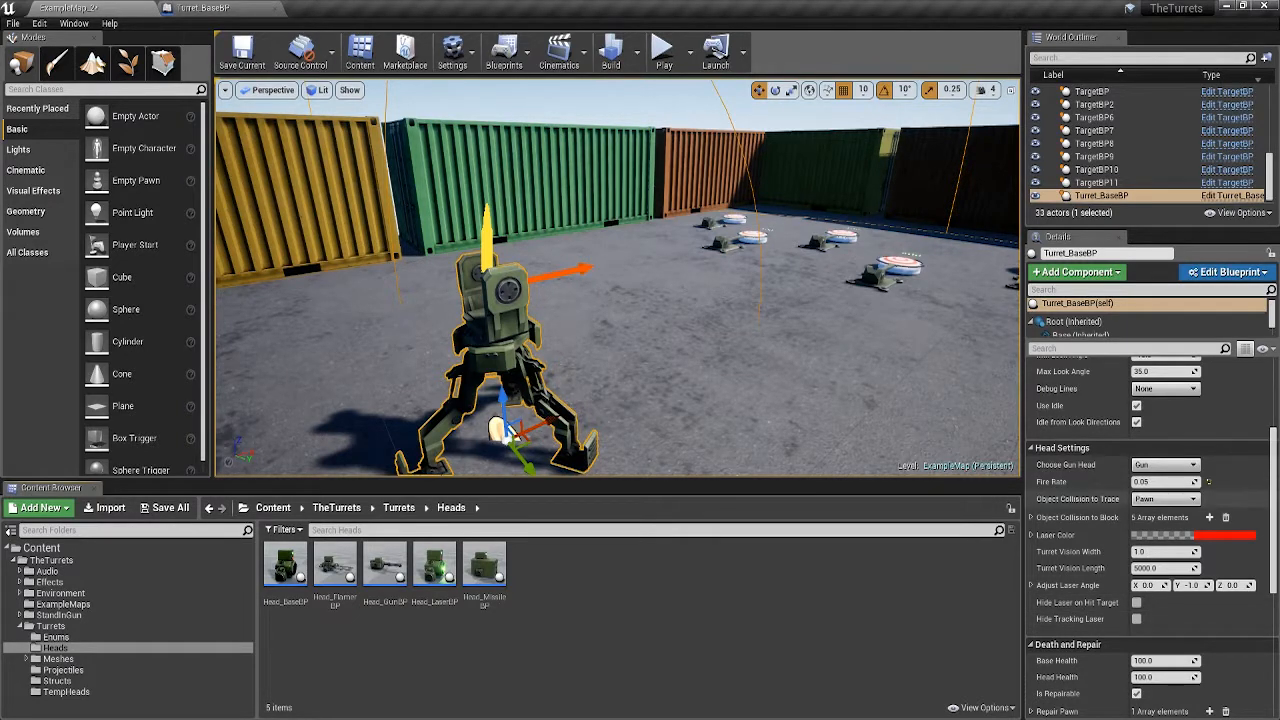
pyautogui.scroll(4, 1150, 540)
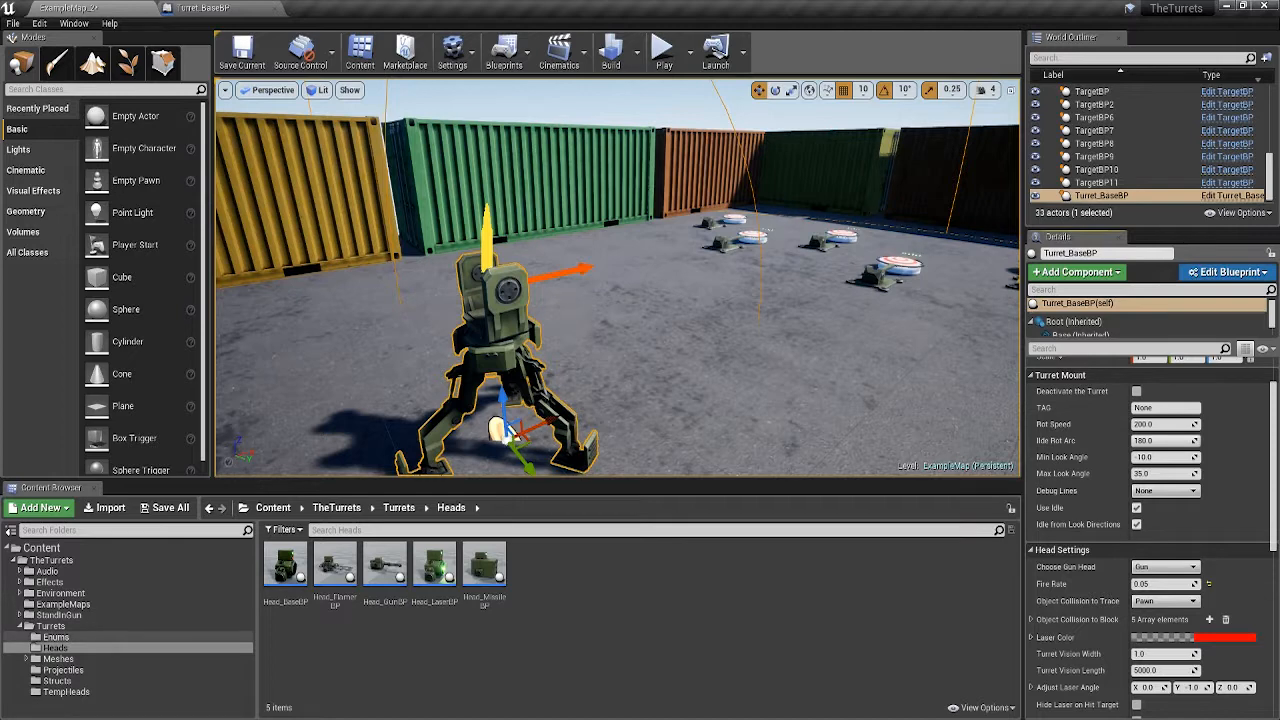
# - Place the ControleUnitBP from the Turrets folder on the ground beside the turret, at about -200, 40, 40
pyautogui.click(57, 625)
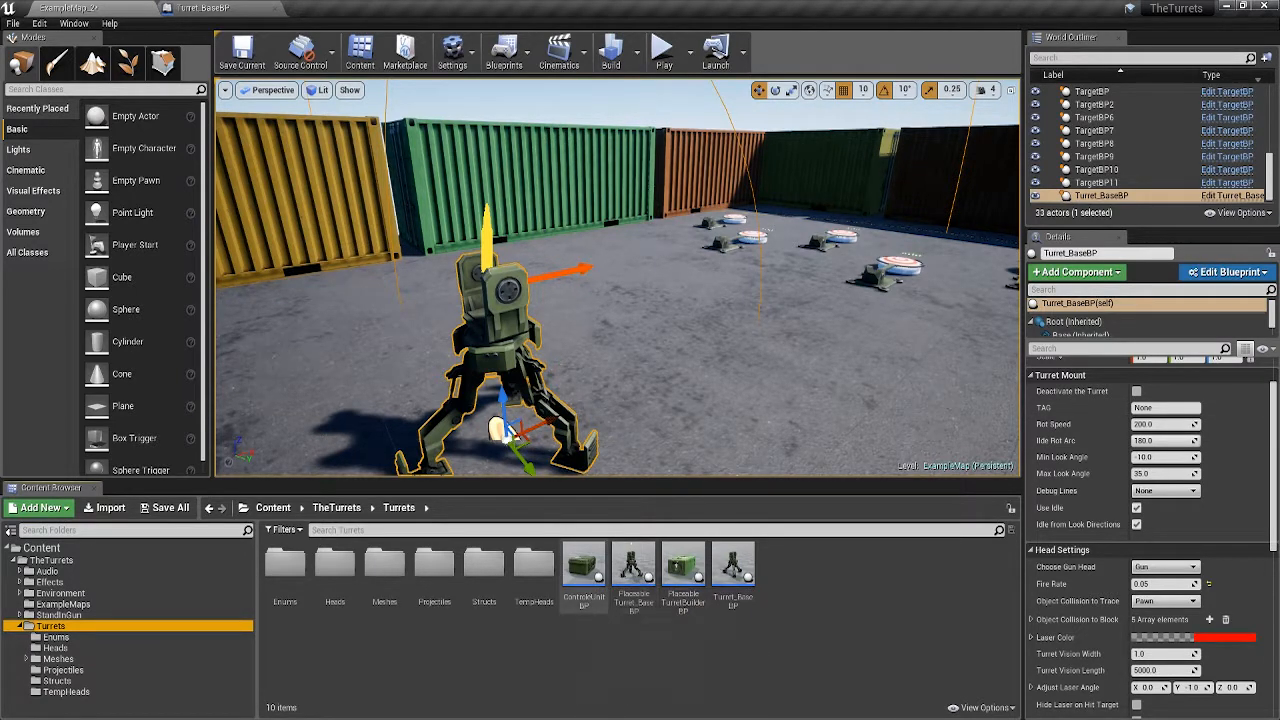
pyautogui.moveTo(640, 400); pyautogui.dragTo(575, 455)
pyautogui.moveTo(584, 570); pyautogui.dragTo(484, 346)
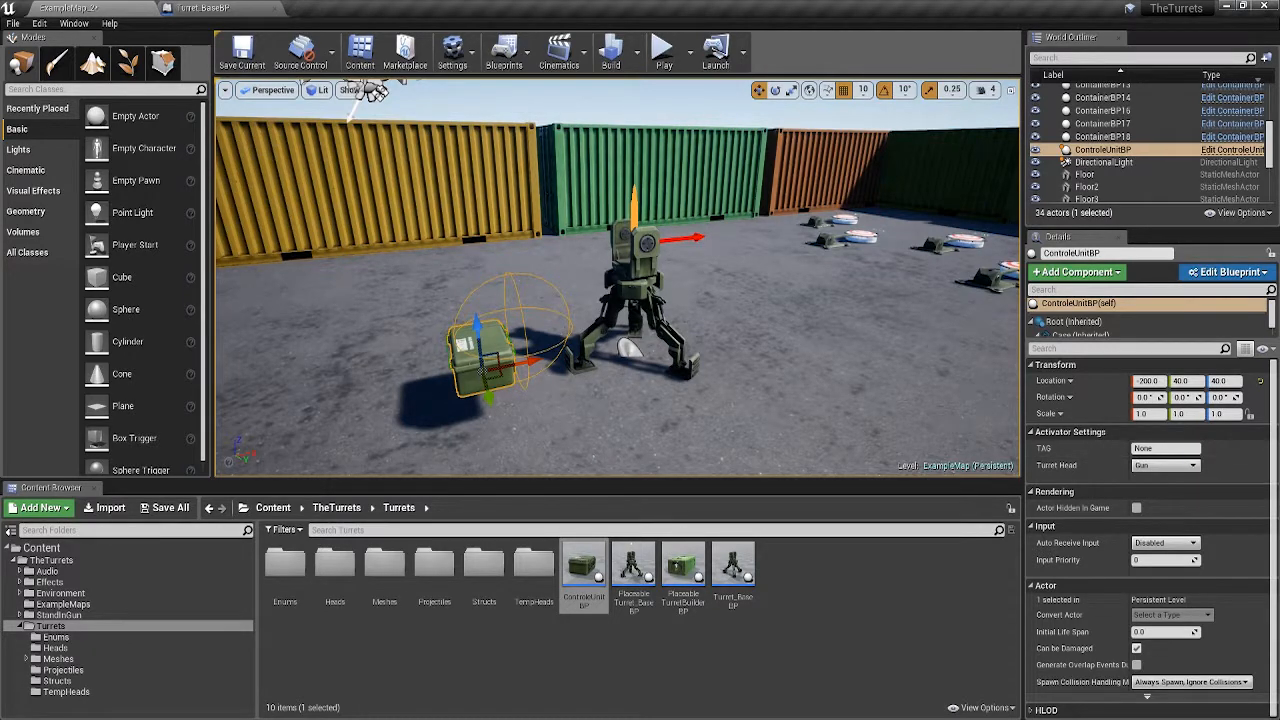
# - Link the turret and the control unit by setting the TAG of both to 1
pyautogui.click(634, 284)
pyautogui.click(1153, 464)
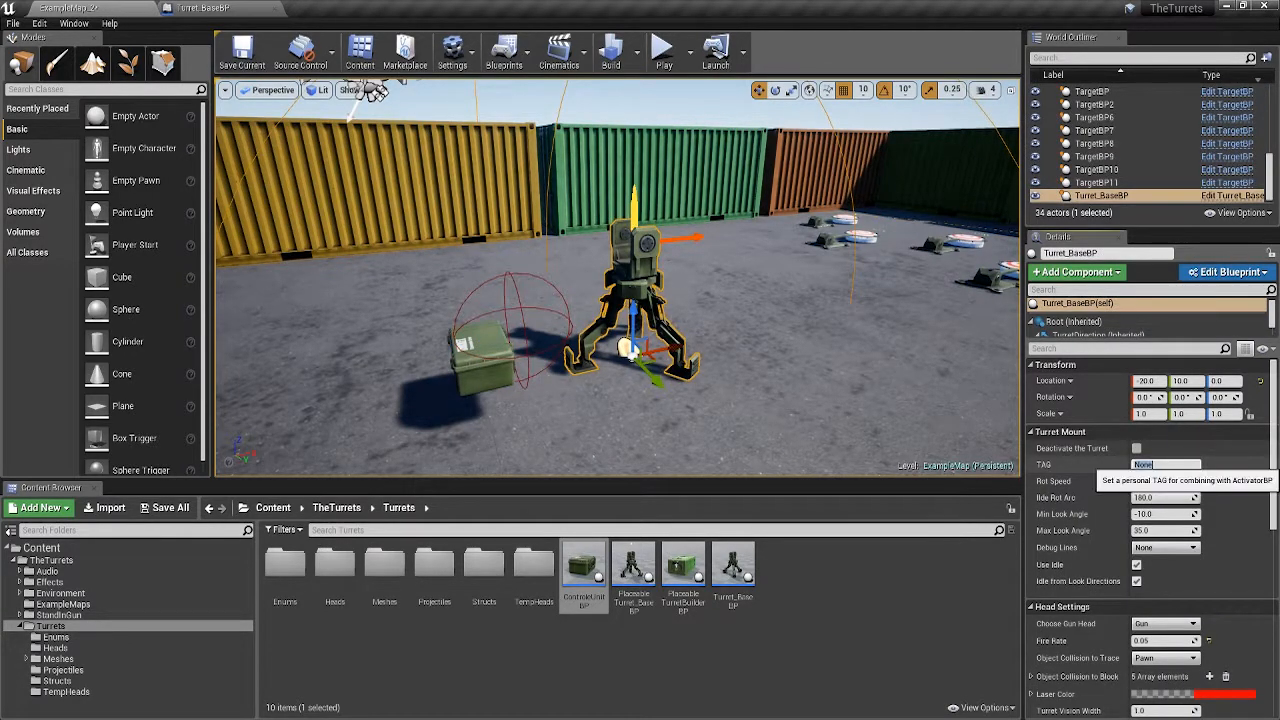
pyautogui.write('1')
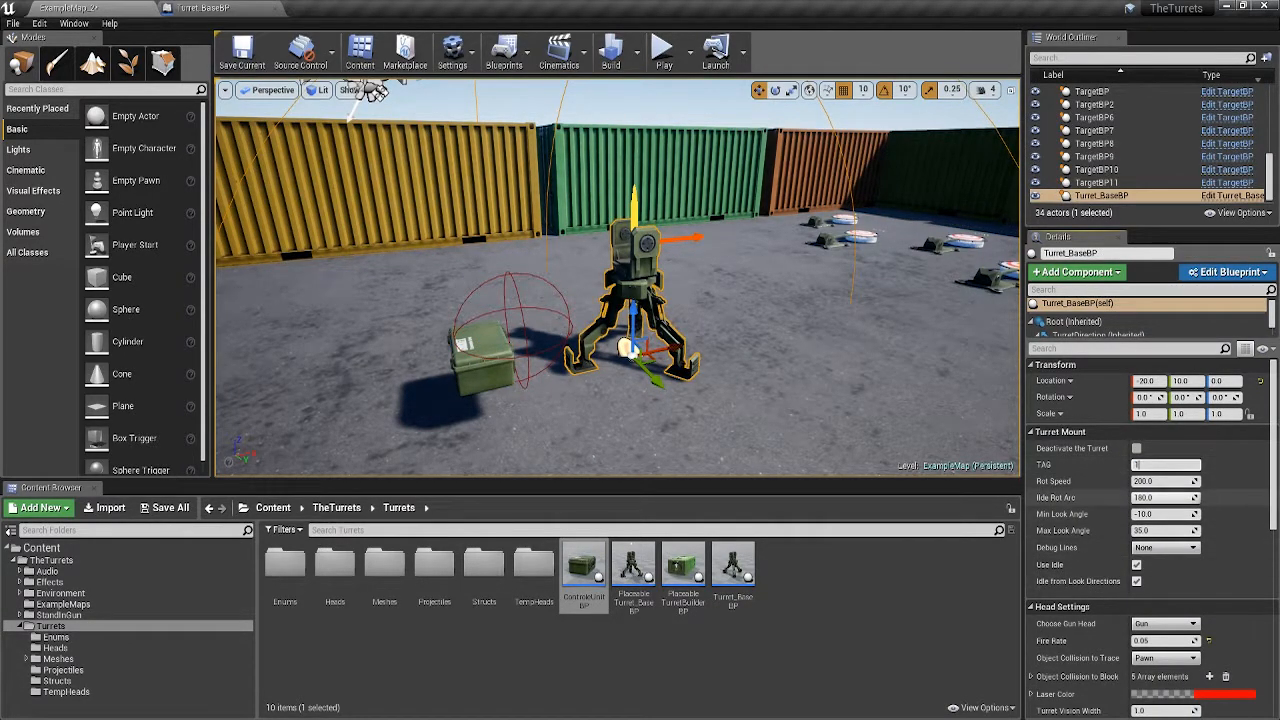
pyautogui.press('Tab')
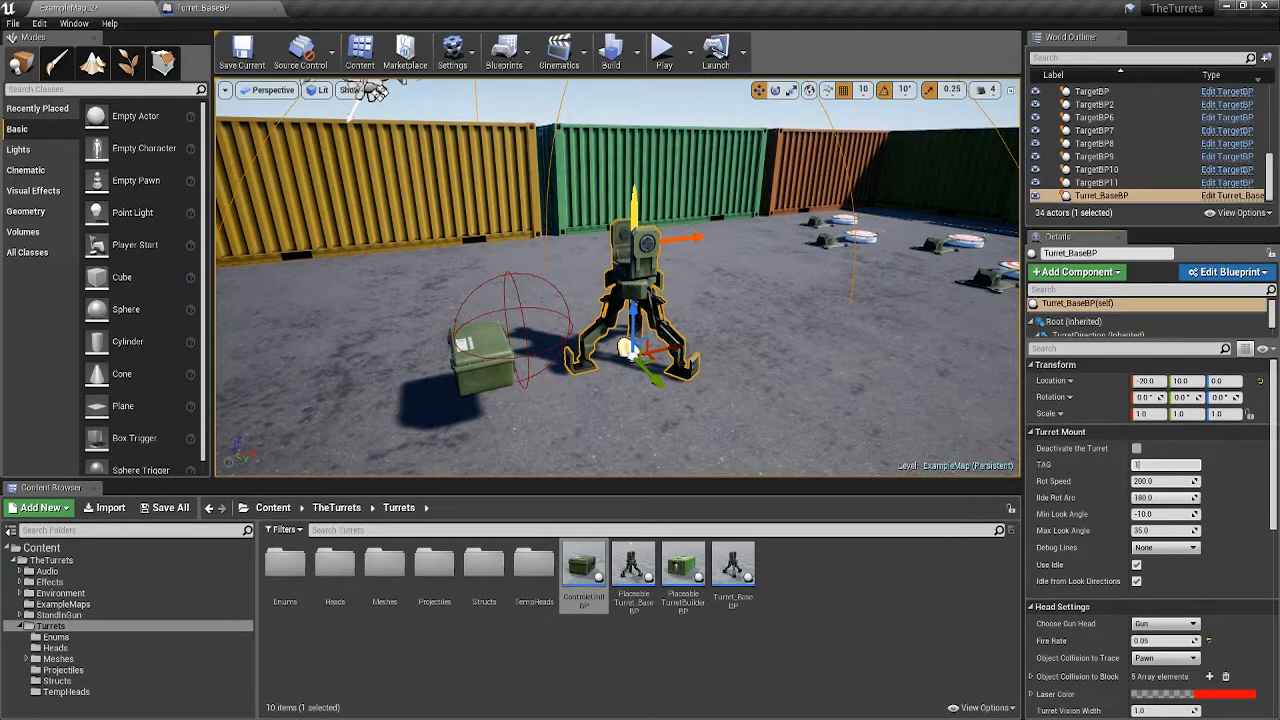
pyautogui.click(480, 352)
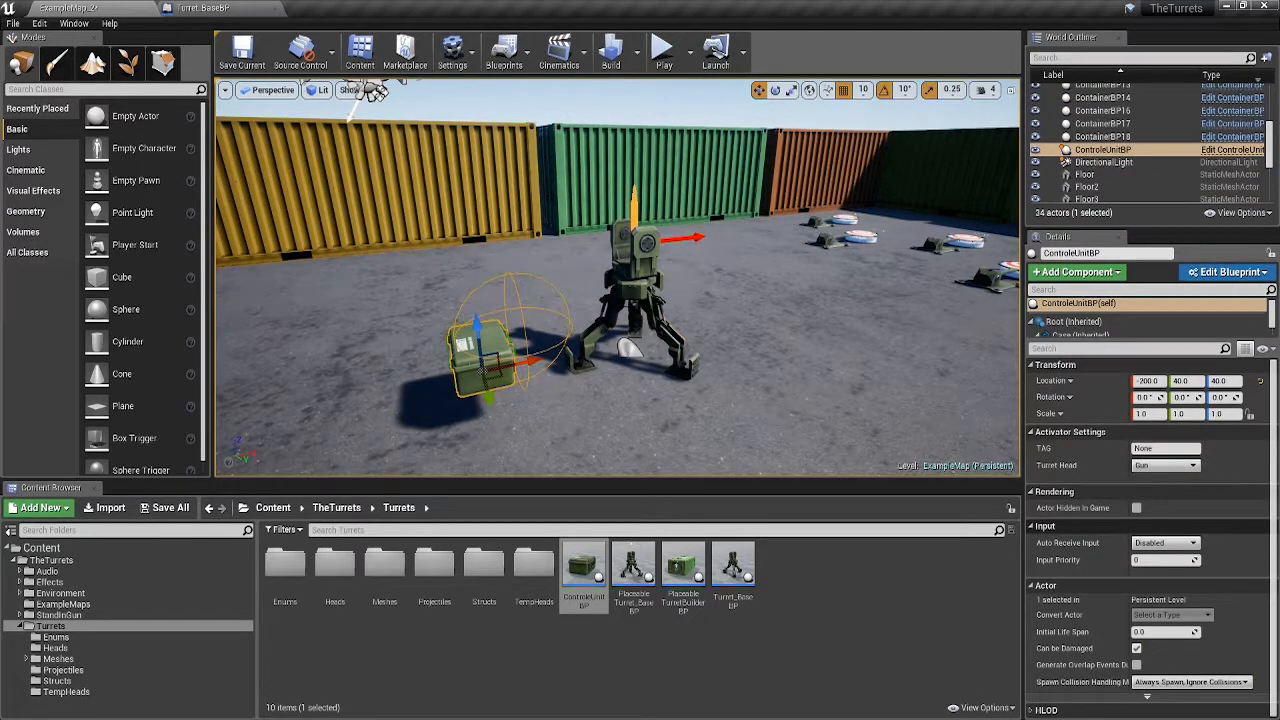
pyautogui.click(1150, 449)
pyautogui.write('1')
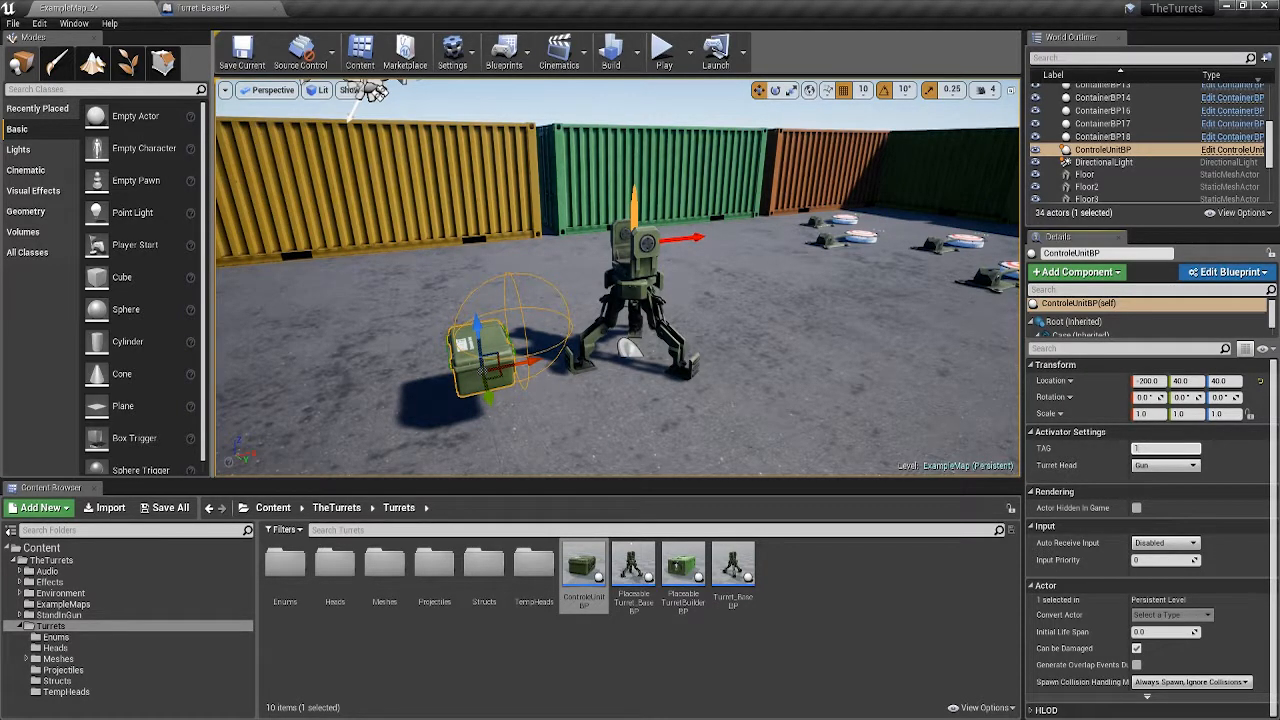
# - Select the turret again and adjust its idle rotation arc, entering 90 as the last value
pyautogui.moveTo(617, 277); pyautogui.dragTo(800, 277, button='right')
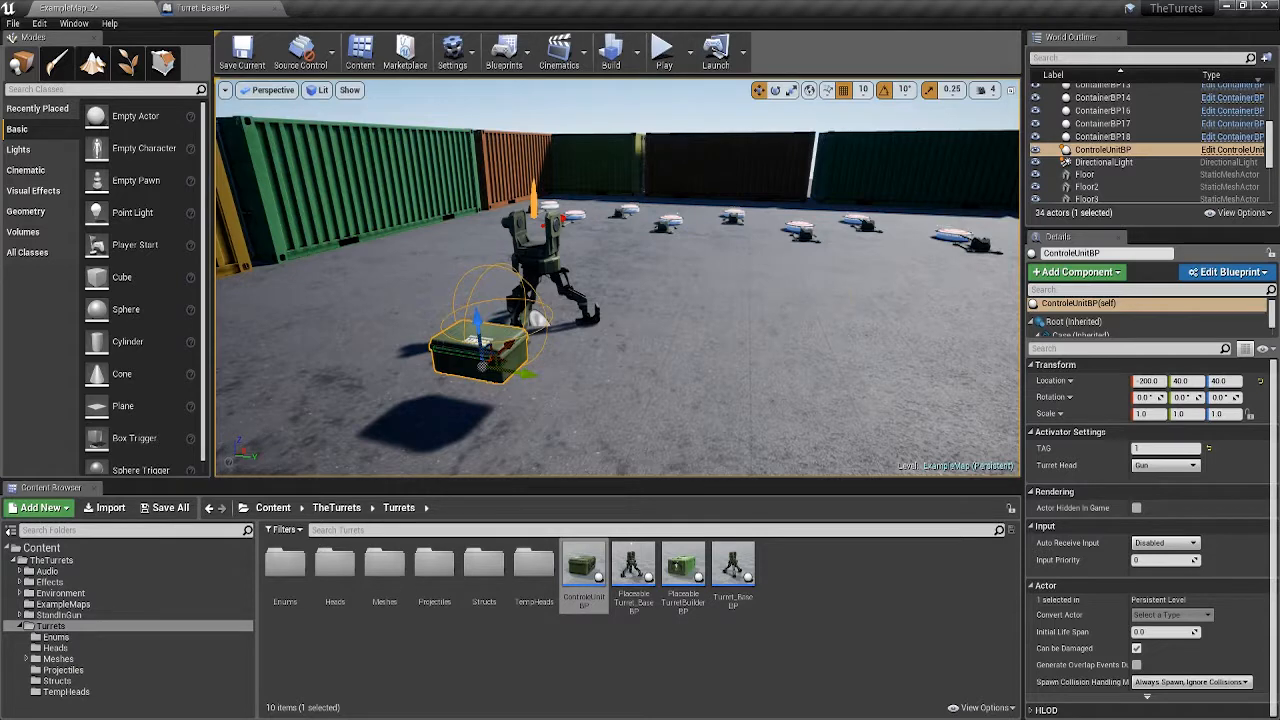
pyautogui.click(537, 320)
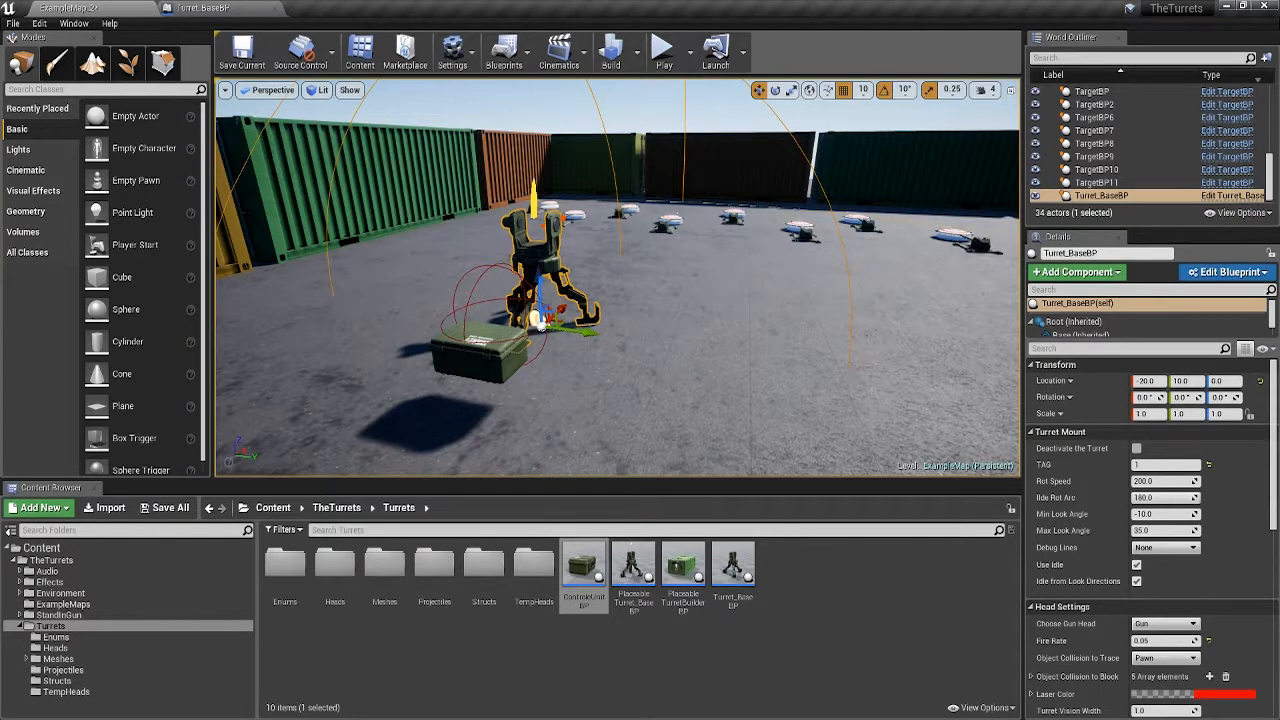
pyautogui.moveTo(1056, 481)
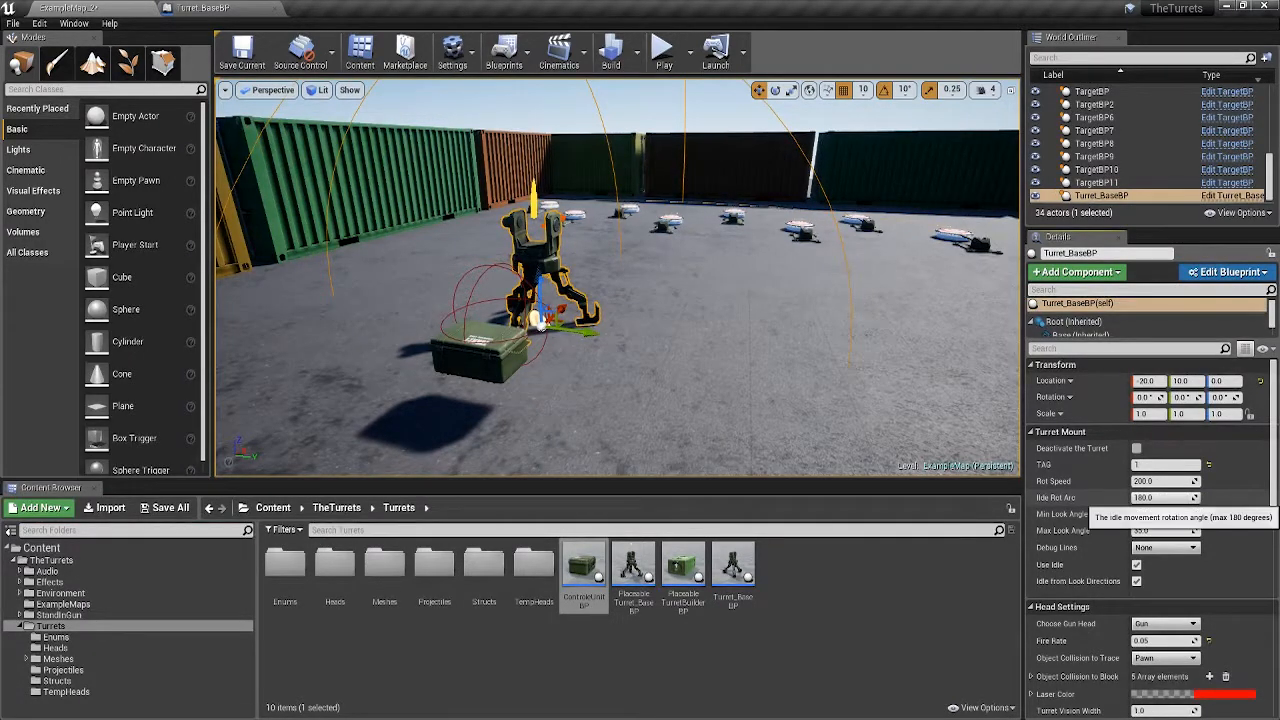
pyautogui.click(1160, 497)
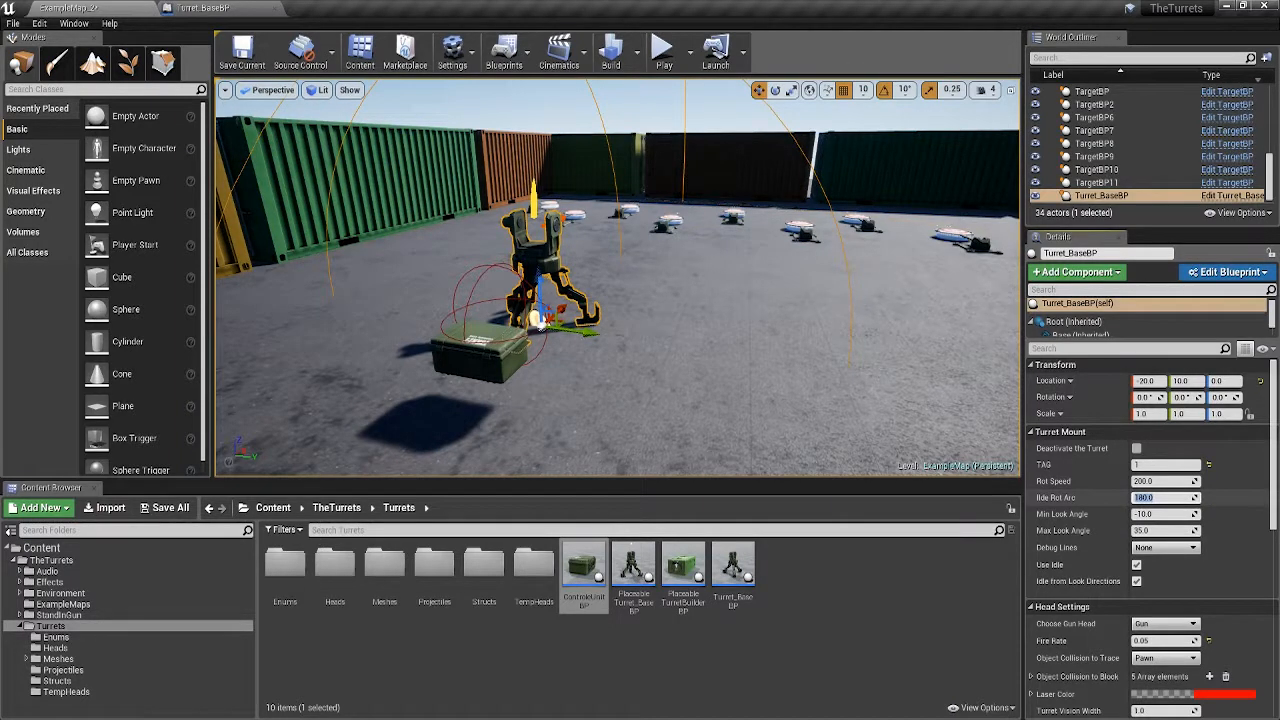
pyautogui.write('360')
pyautogui.press('Return')
pyautogui.click(1160, 497)
pyautogui.press('Tab')
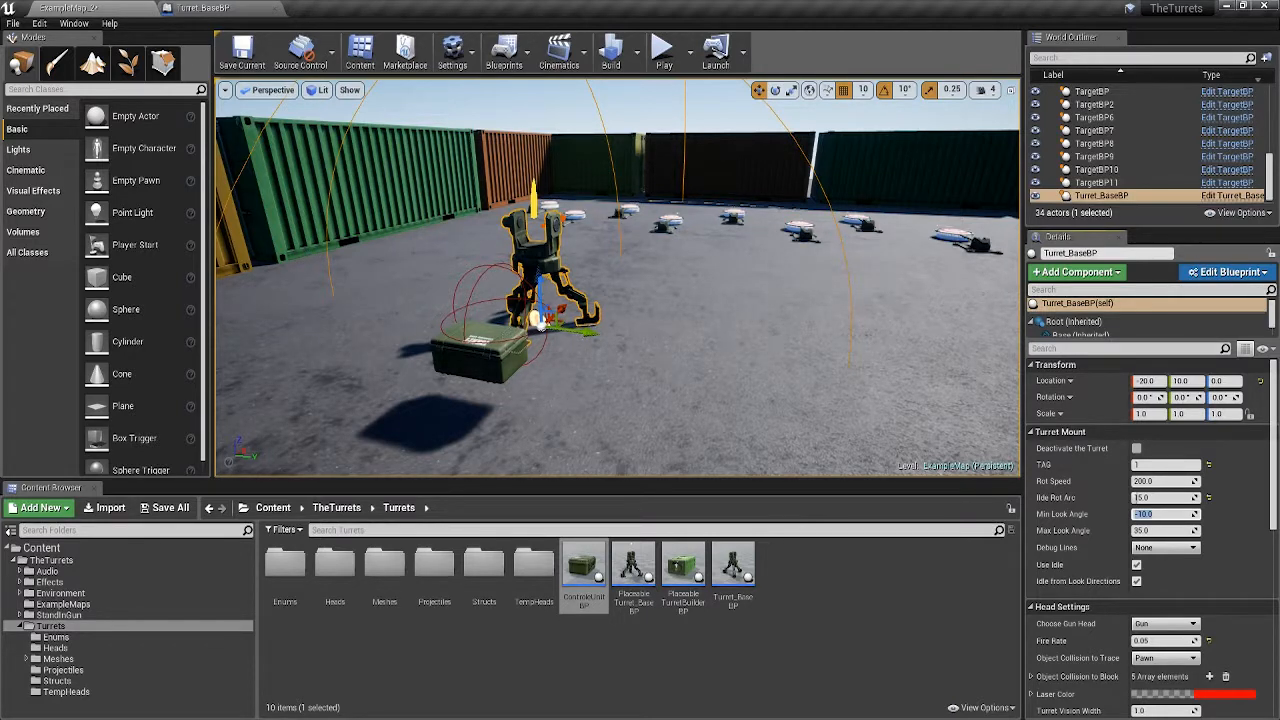
pyautogui.click(1136, 497)
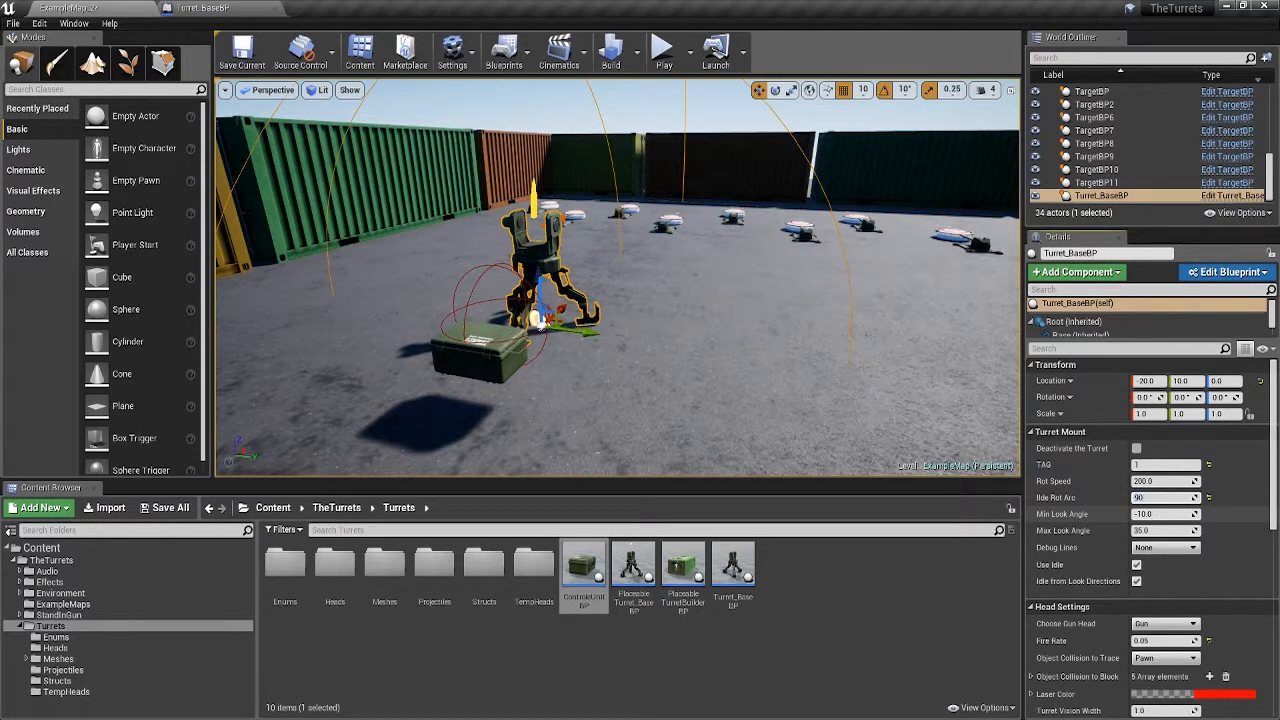
pyautogui.write('90')
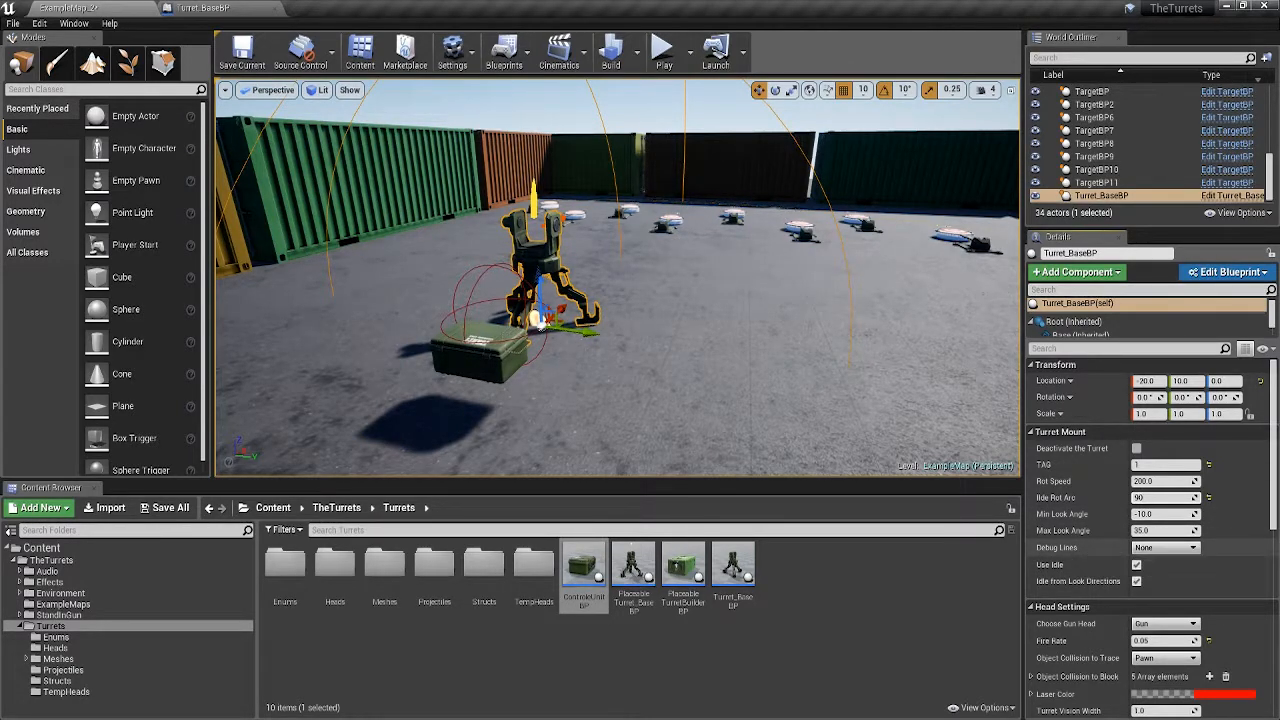
# - Set the turret's Turret Vision Width to 50 and its Debug Lines to For One Frame
pyautogui.scroll(-4, 1100, 560)
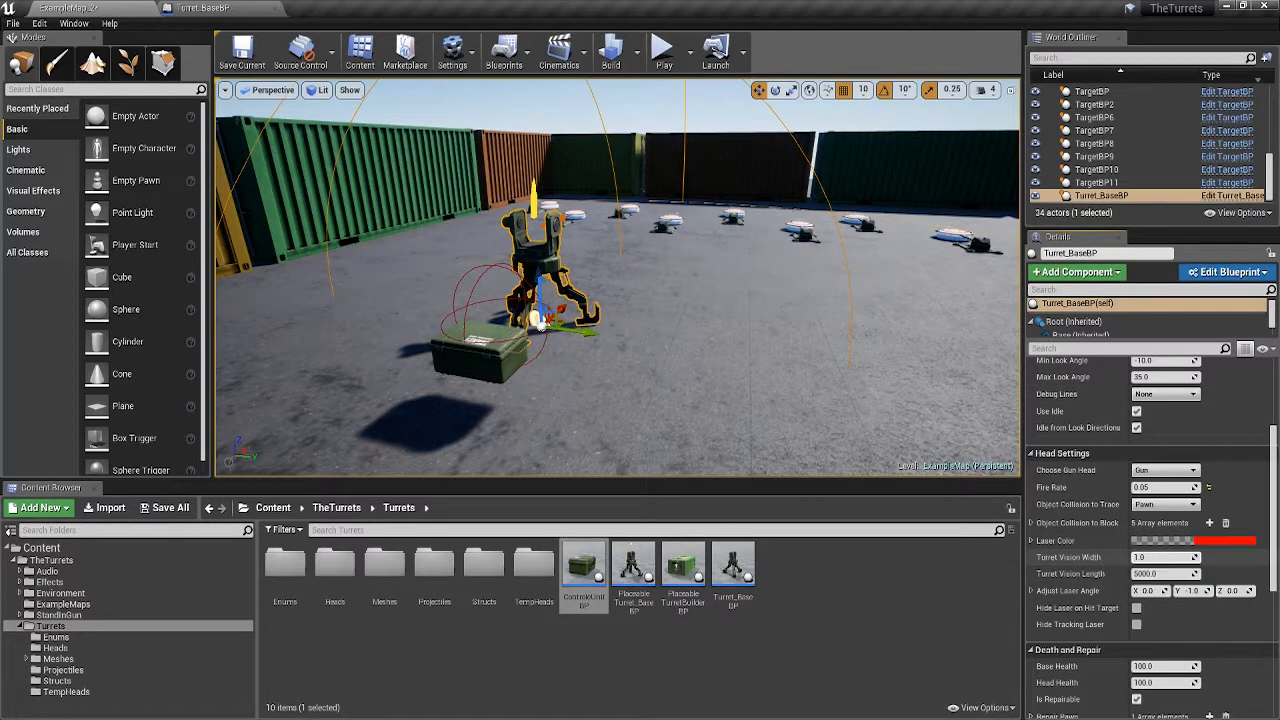
pyautogui.click(1160, 557)
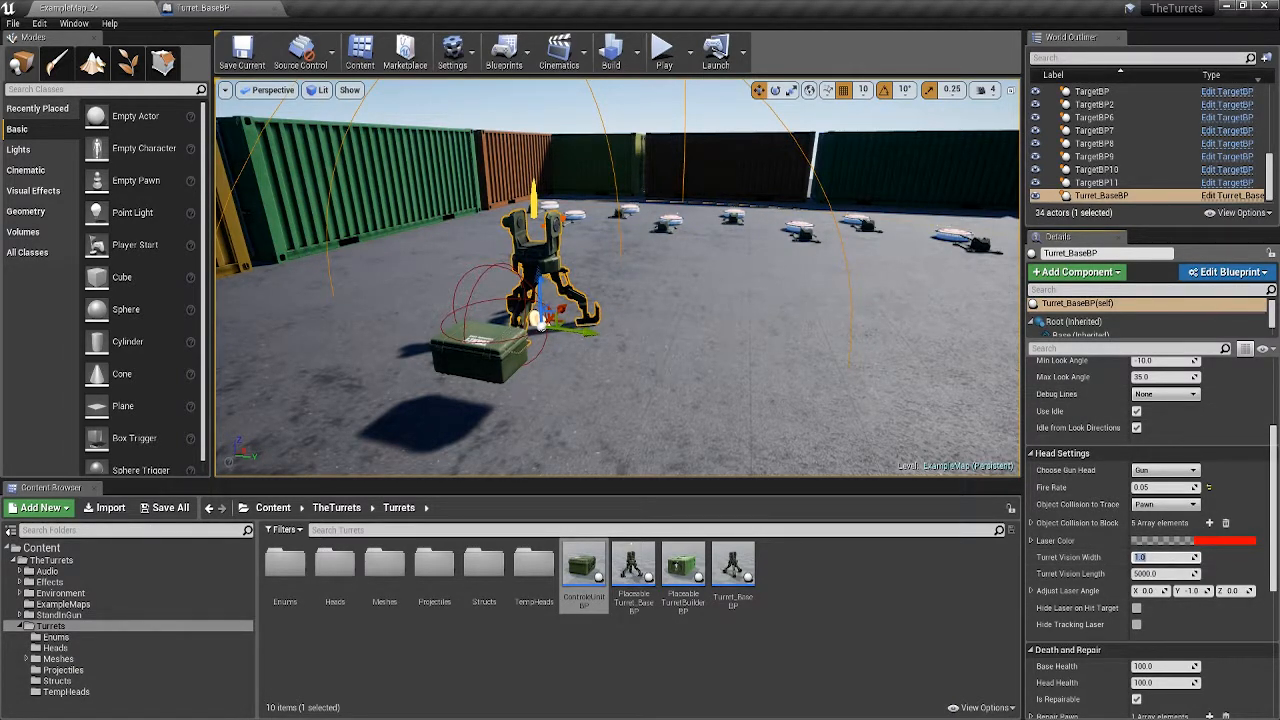
pyautogui.write('50')
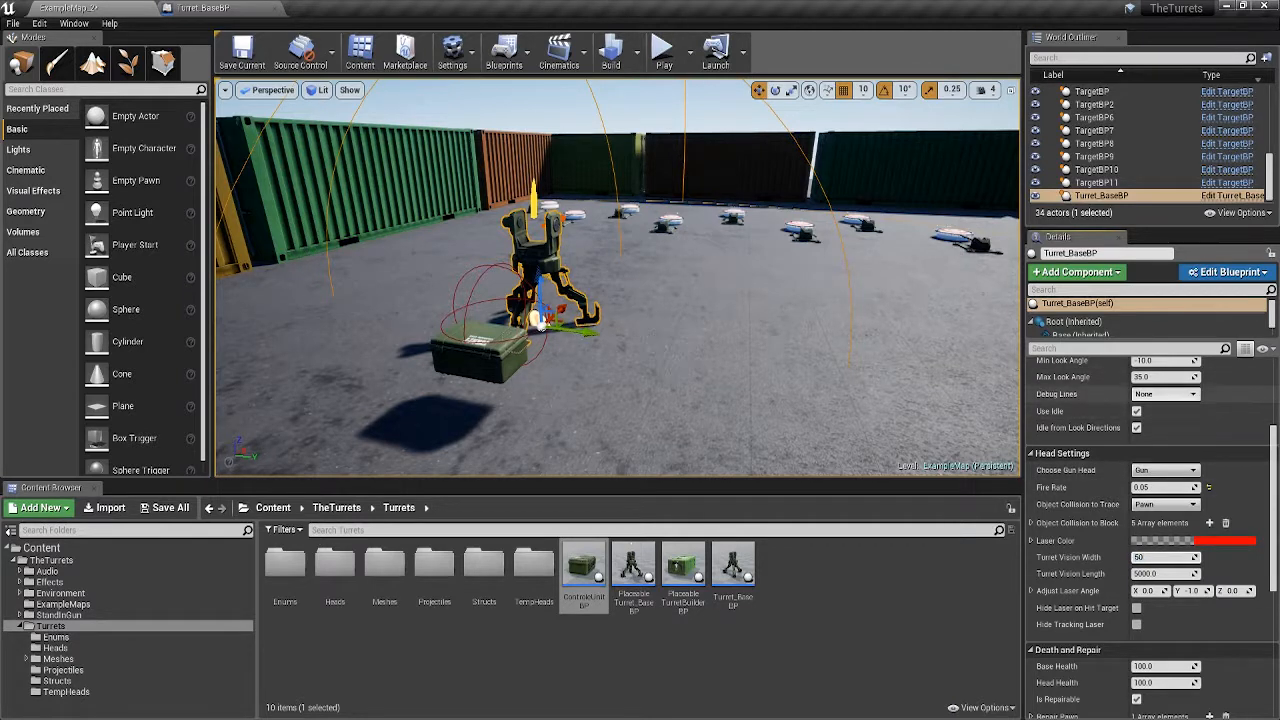
pyautogui.click(1165, 393)
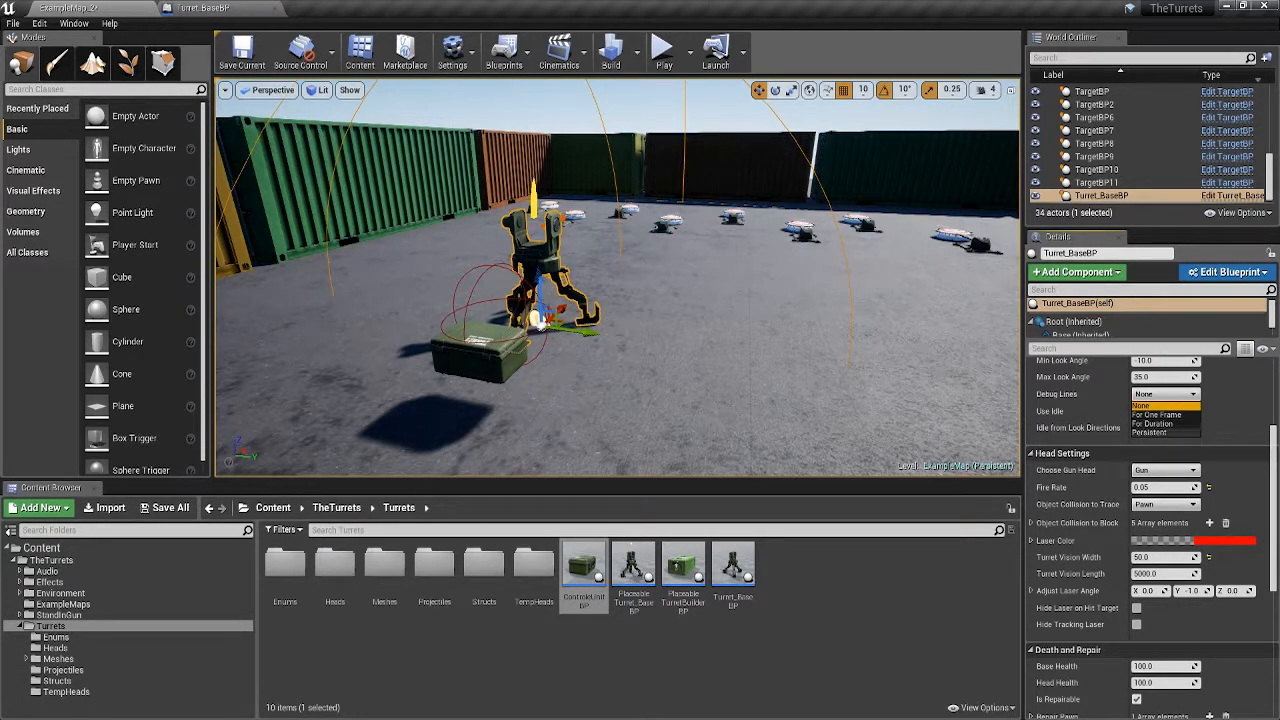
pyautogui.click(1157, 414)
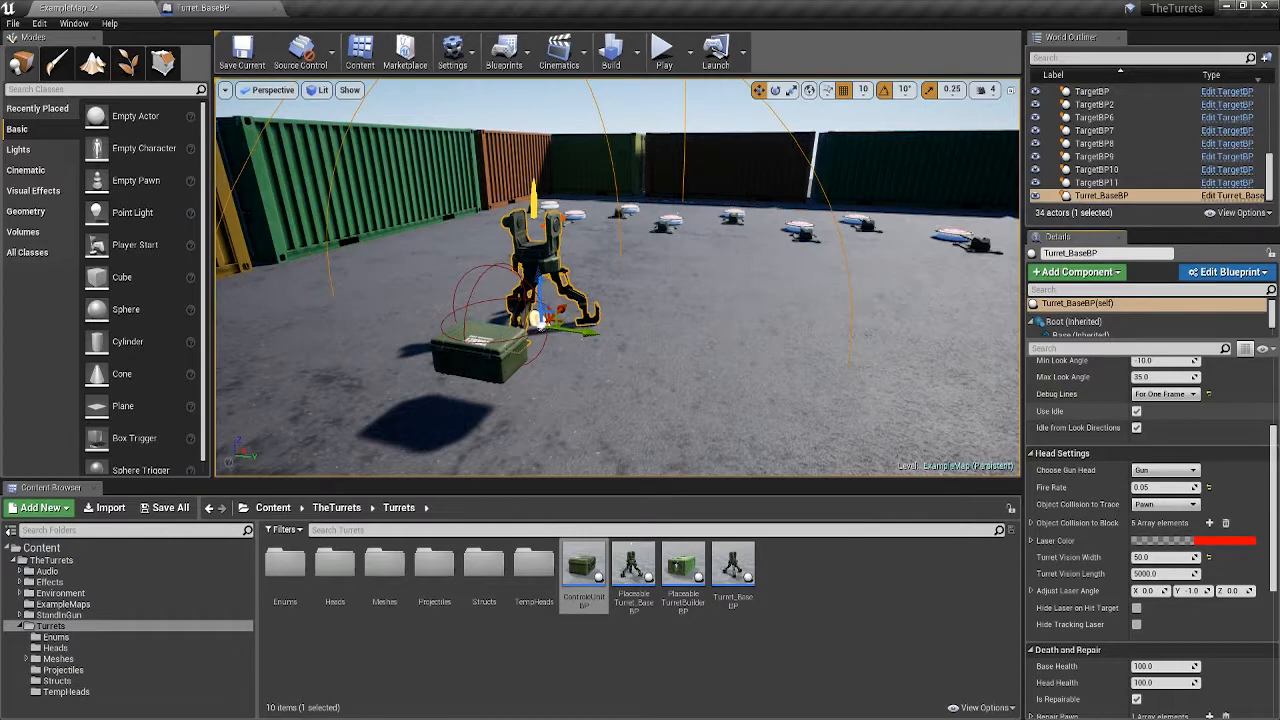
pyautogui.scroll(1, 1150, 537)
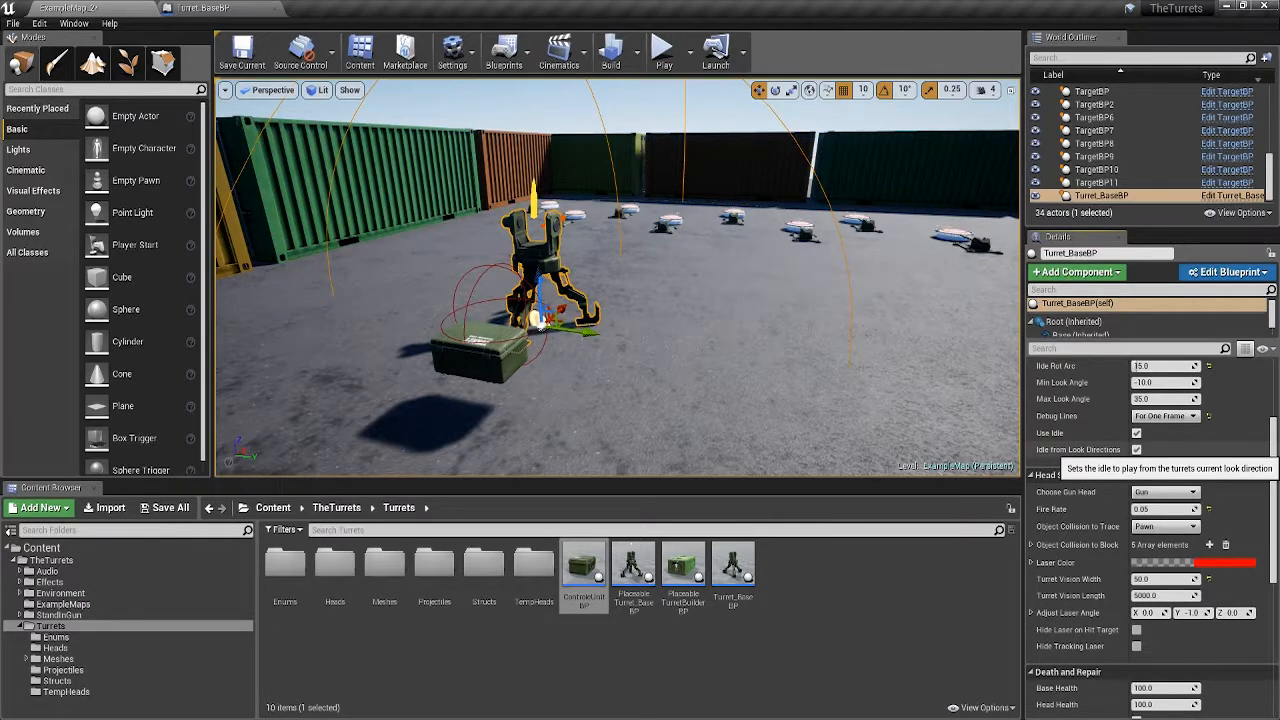
pyautogui.scroll(-5, 1100, 450)
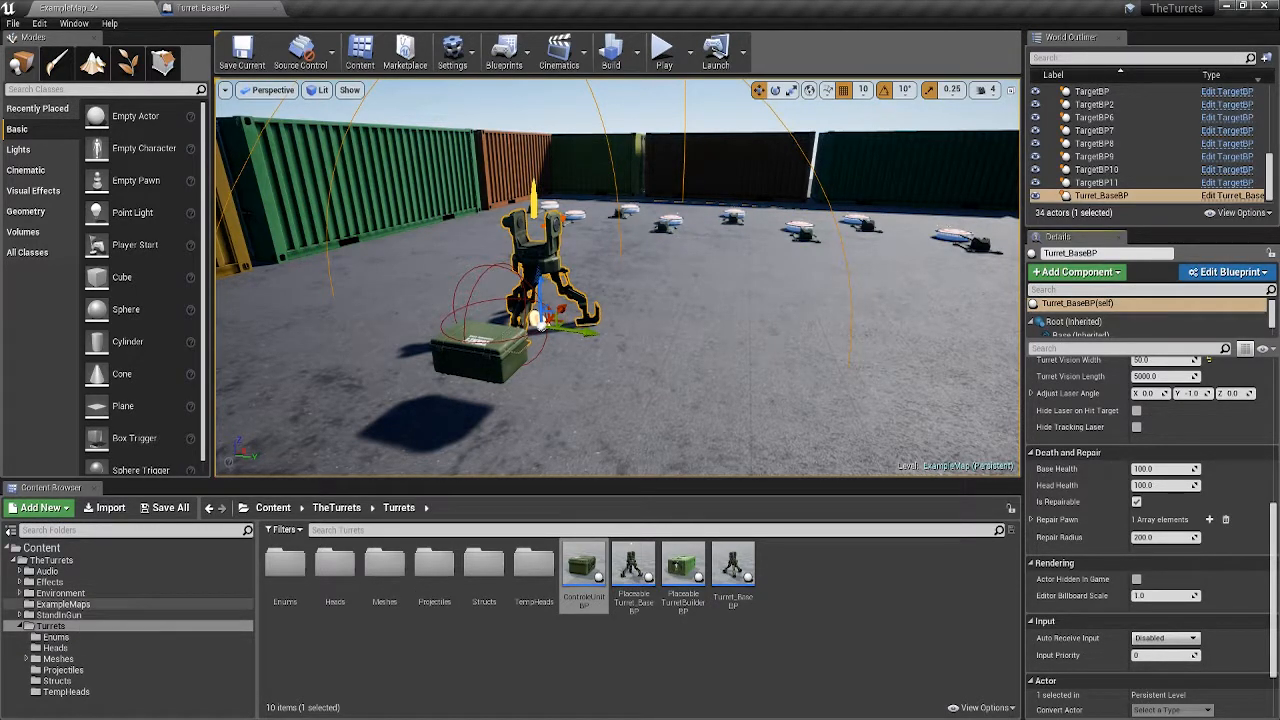
# - Examine the Event Graph of the Gun blueprint from the StandInGun folder, and return to the example map
pyautogui.click(59, 614)
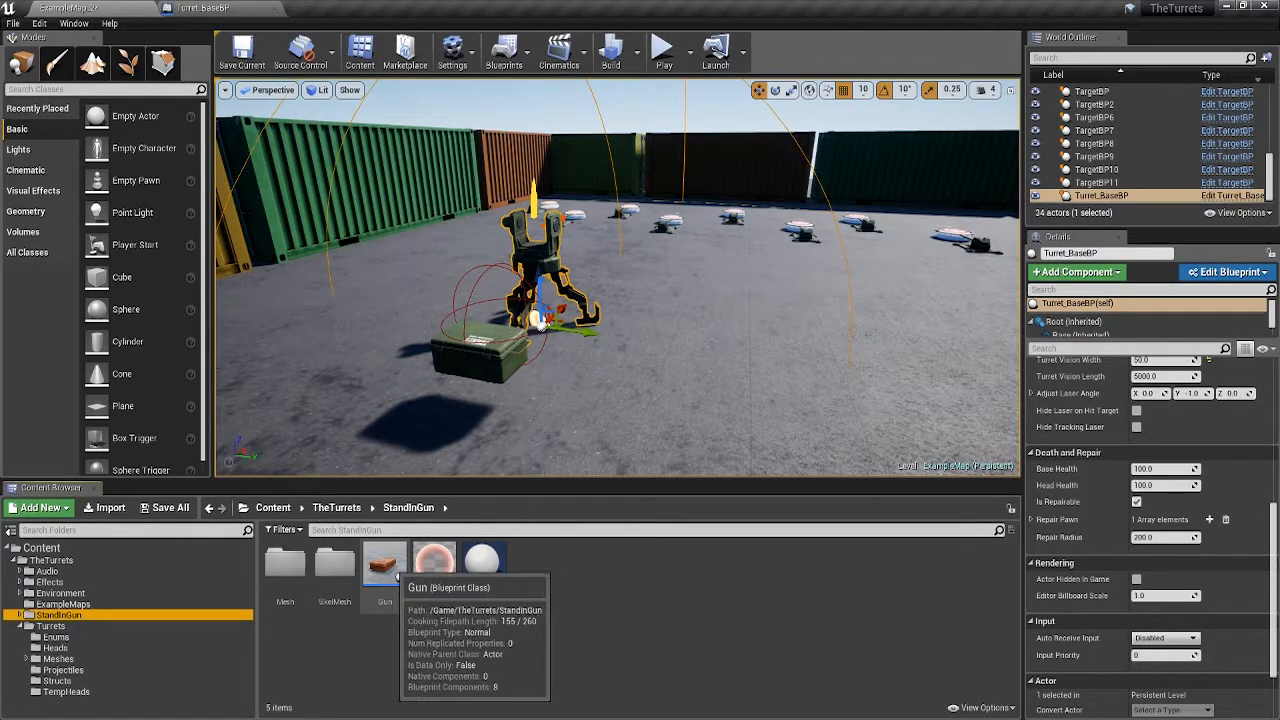
pyautogui.doubleClick(398, 574)
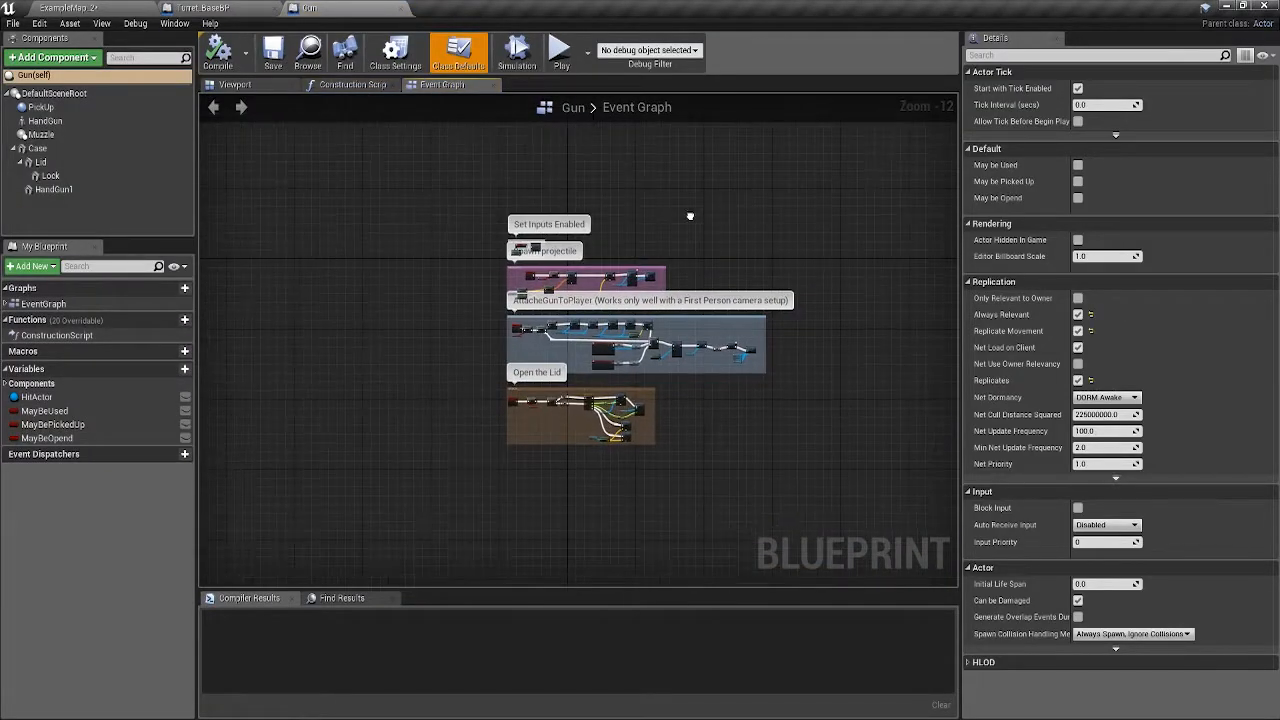
pyautogui.scroll(7, 670, 369)
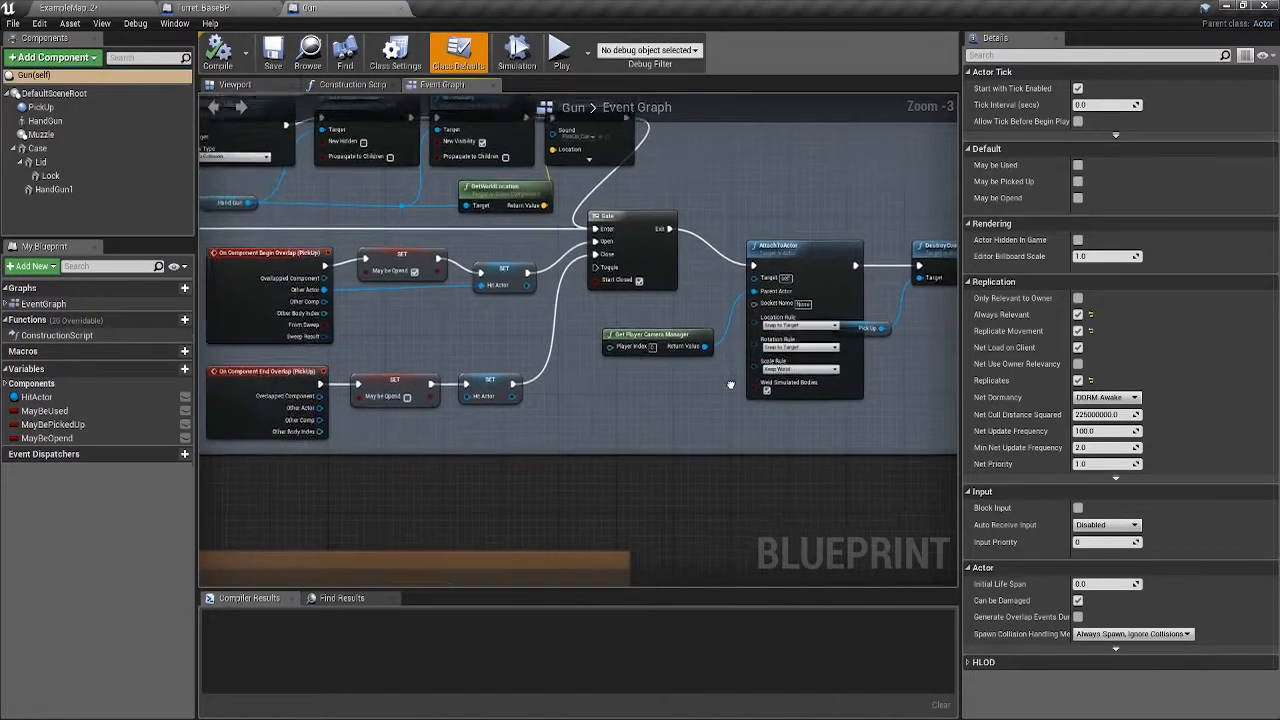
pyautogui.scroll(-1, 670, 369)
pyautogui.moveTo(702, 432); pyautogui.dragTo(731, 349, button='right')
pyautogui.scroll(2, 577, 410)
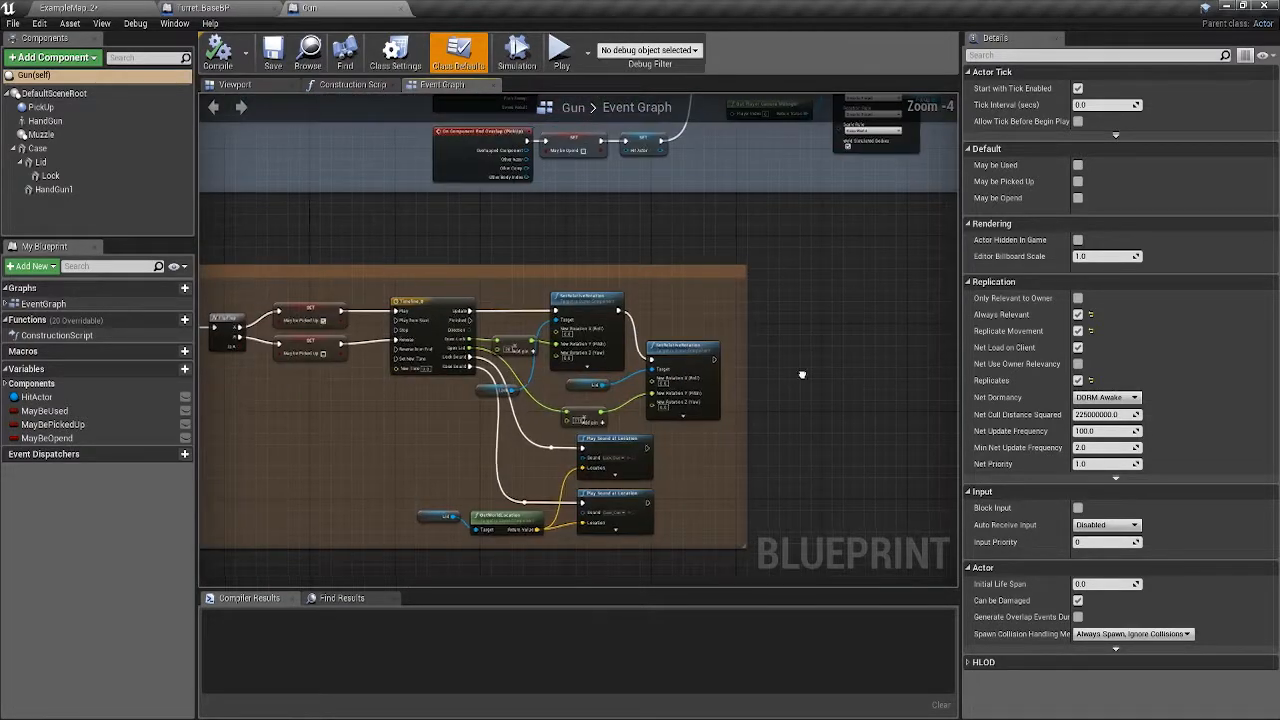
pyautogui.moveTo(803, 374); pyautogui.dragTo(564, 478, button='right')
pyautogui.scroll(-2, 736, 331)
pyautogui.scroll(3, 846, 257)
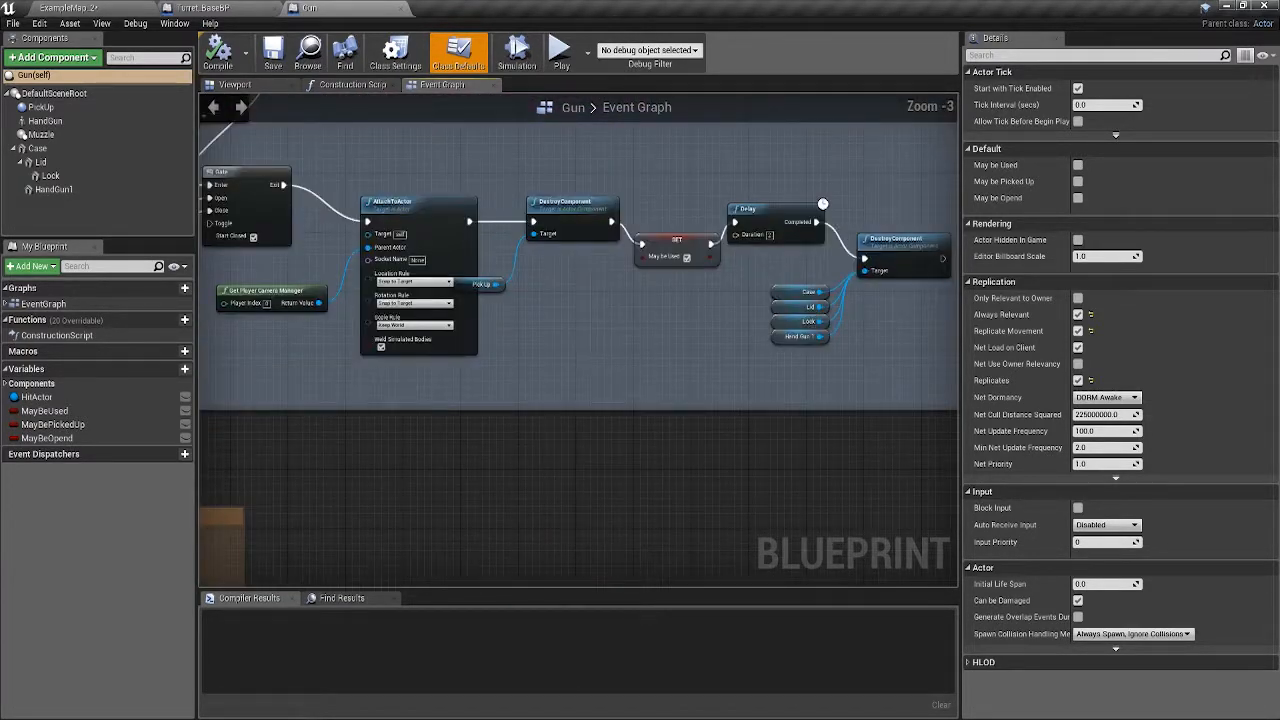
pyautogui.moveTo(846, 257); pyautogui.dragTo(999, 248, button='right')
pyautogui.scroll(-2, 733, 313)
pyautogui.moveTo(733, 313); pyautogui.dragTo(1037, 498, button='right')
pyautogui.moveTo(828, 161); pyautogui.dragTo(849, 268, button='right')
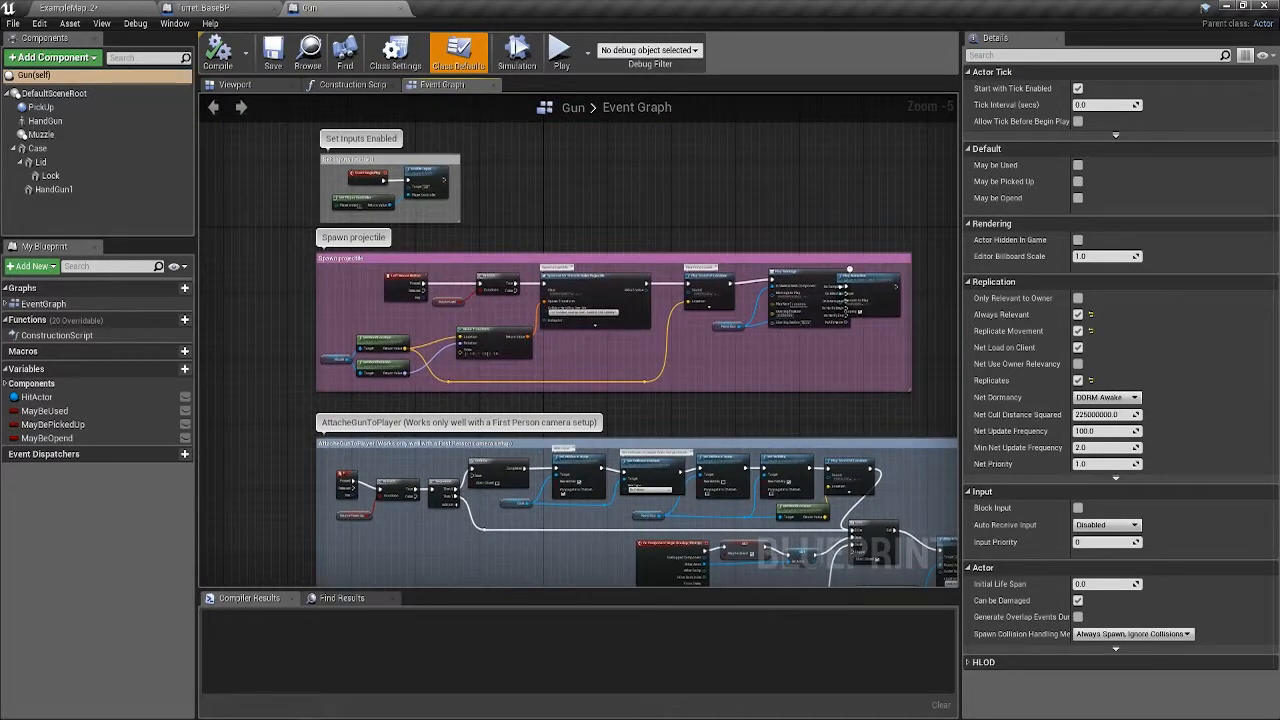
pyautogui.click(400, 8)
pyautogui.click(68, 8)
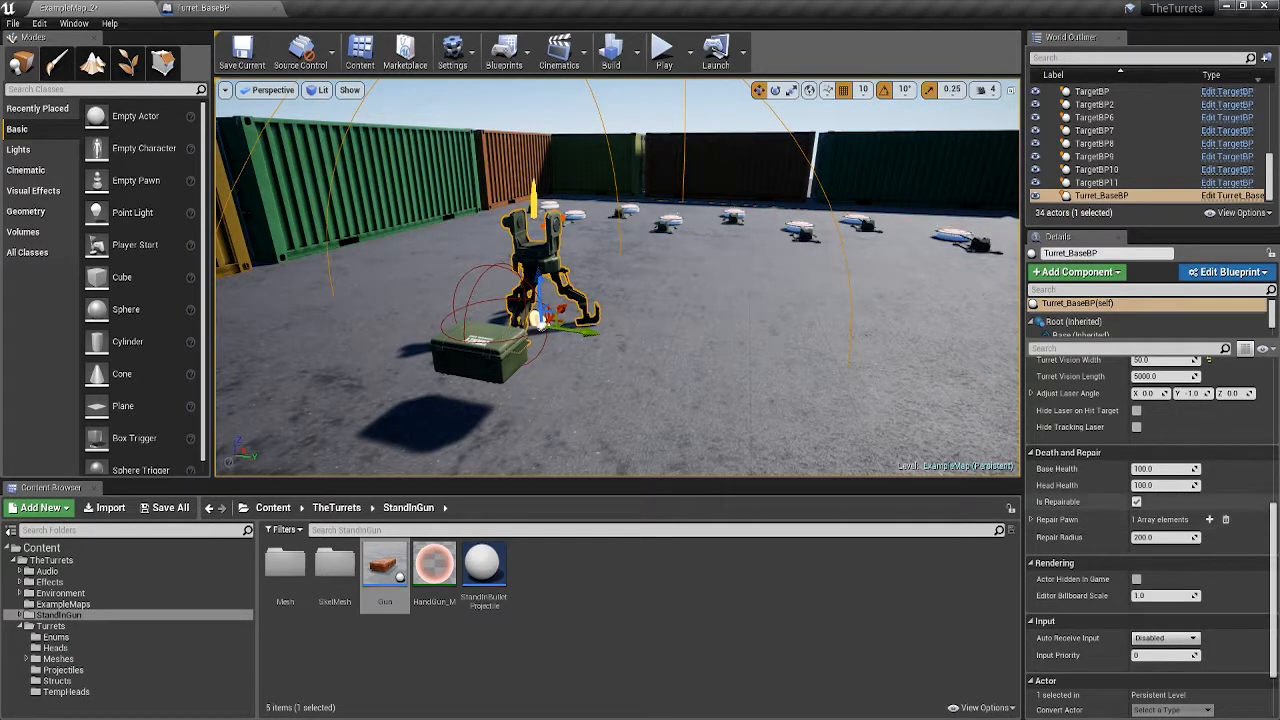
# - Expand the turret's Repair Pawn array and check the object types available for element 0, leaving it on Pawn
pyautogui.click(1031, 519)
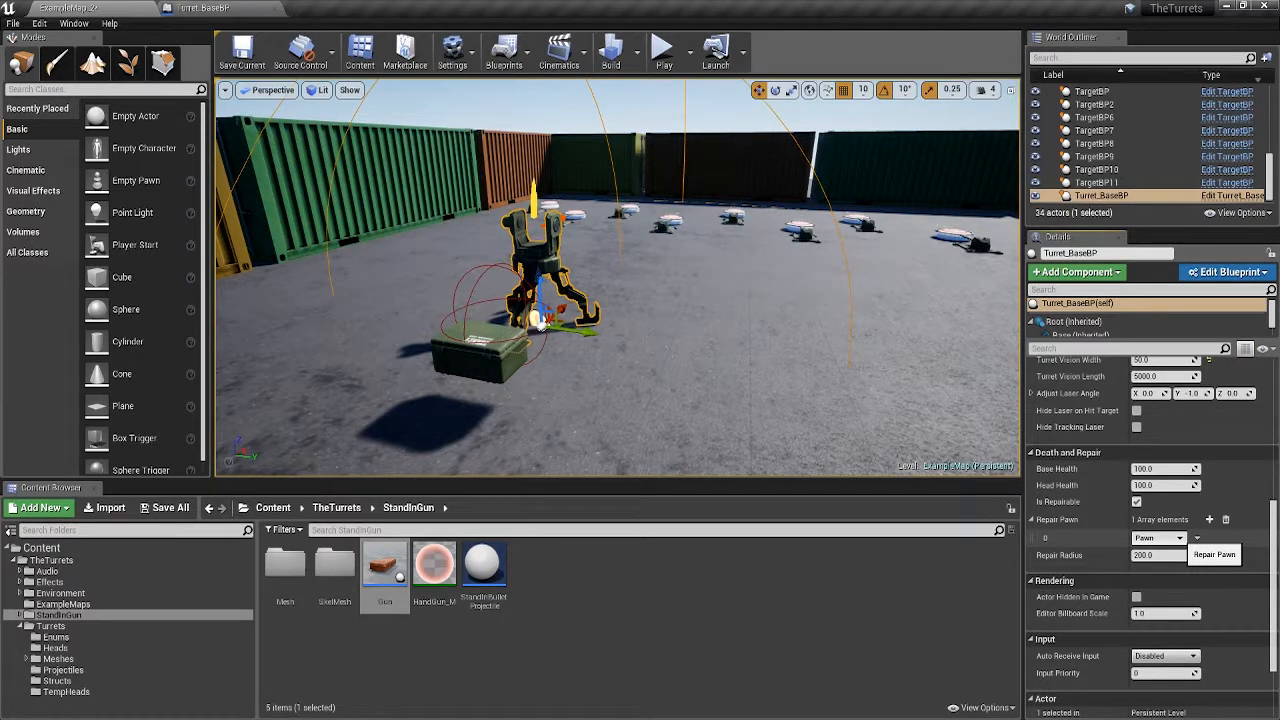
pyautogui.click(1175, 540)
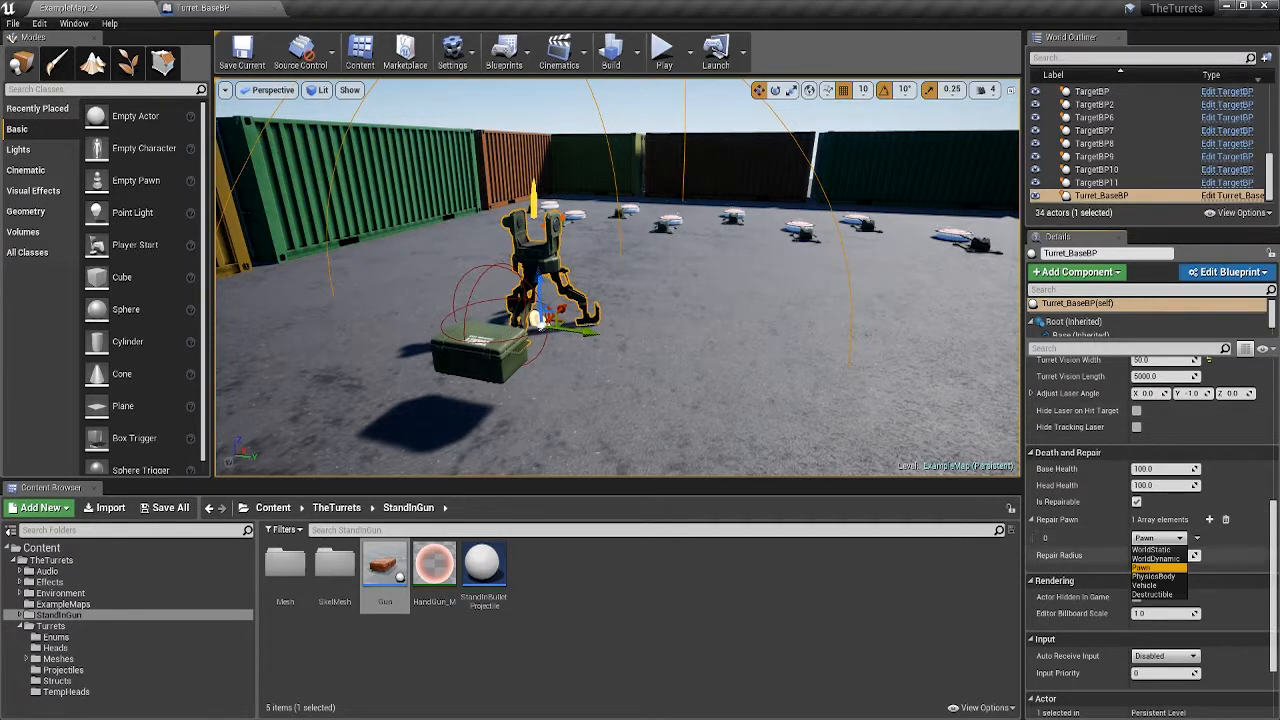
pyautogui.press('Escape')
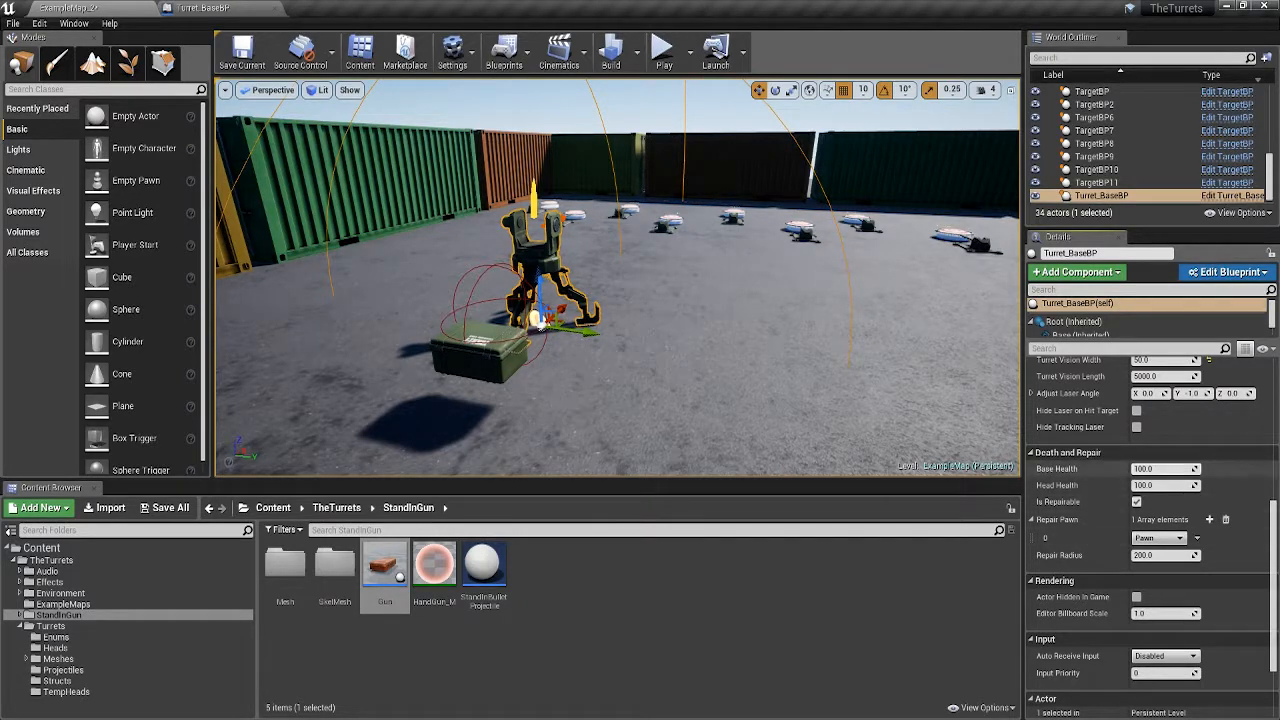
pyautogui.scroll(8, 1134, 476)
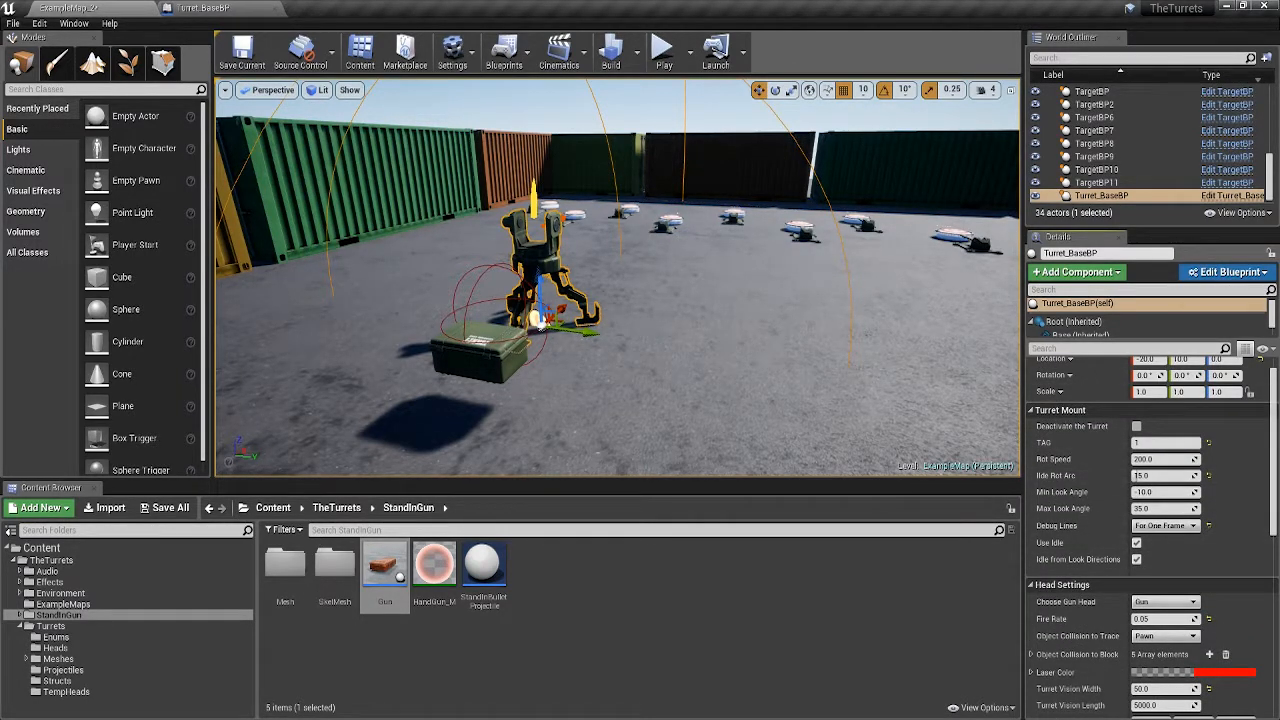
# - Select the control unit, show the Turrets folder, and rotate the unit about 180 degrees around its vertical axis
pyautogui.click(478, 350)
pyautogui.moveTo(480, 400); pyautogui.dragTo(420, 410, button='right')
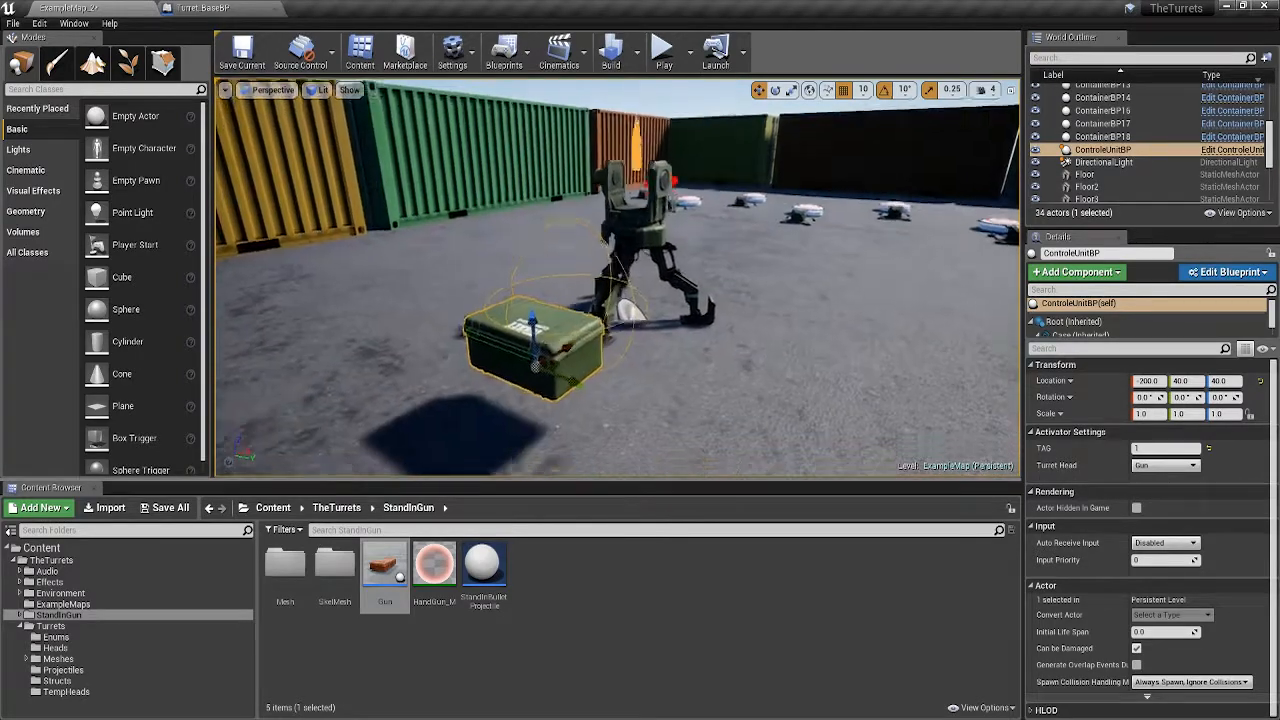
pyautogui.press('f')
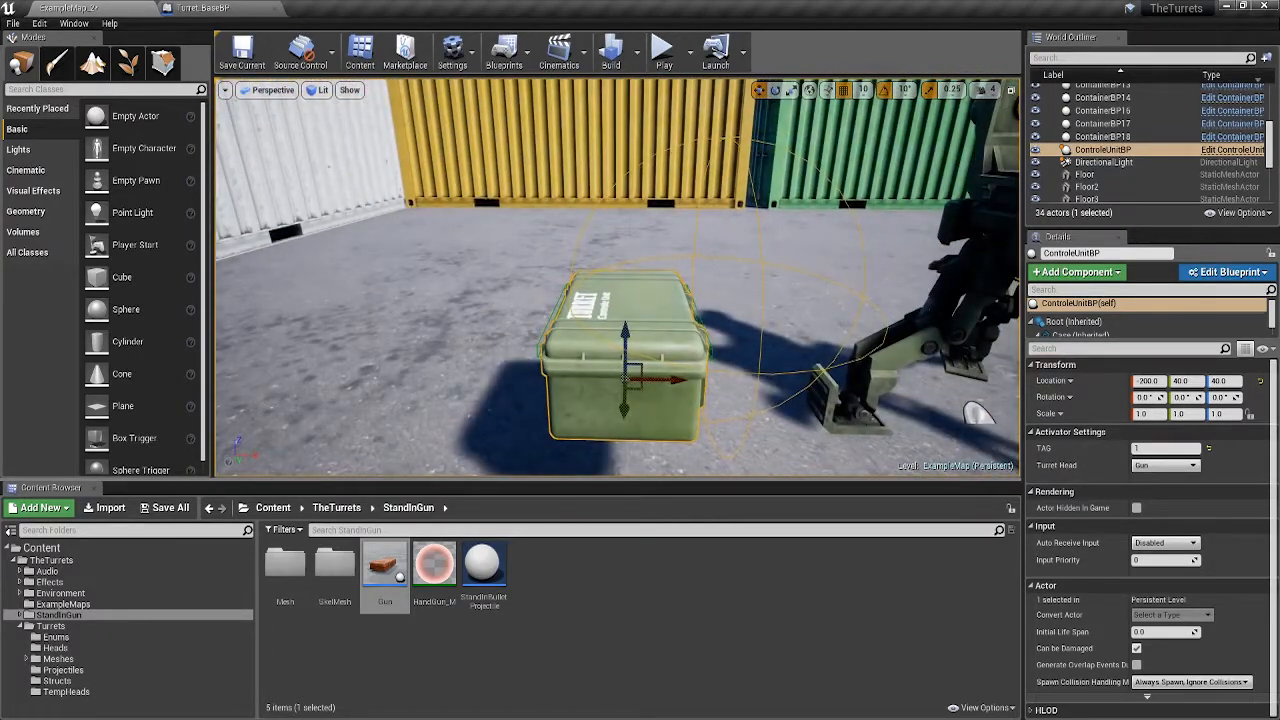
pyautogui.click(50, 626)
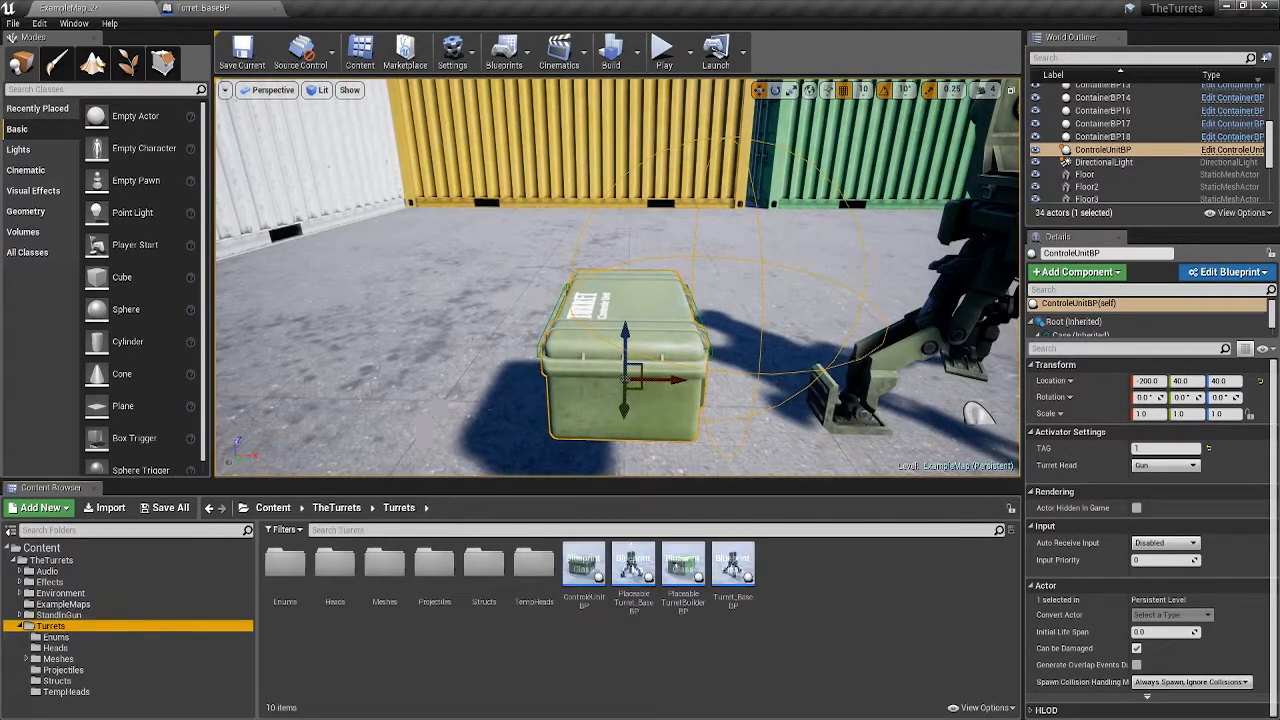
pyautogui.moveTo(680, 400); pyautogui.dragTo(790, 395, button='right')
pyautogui.press('e')
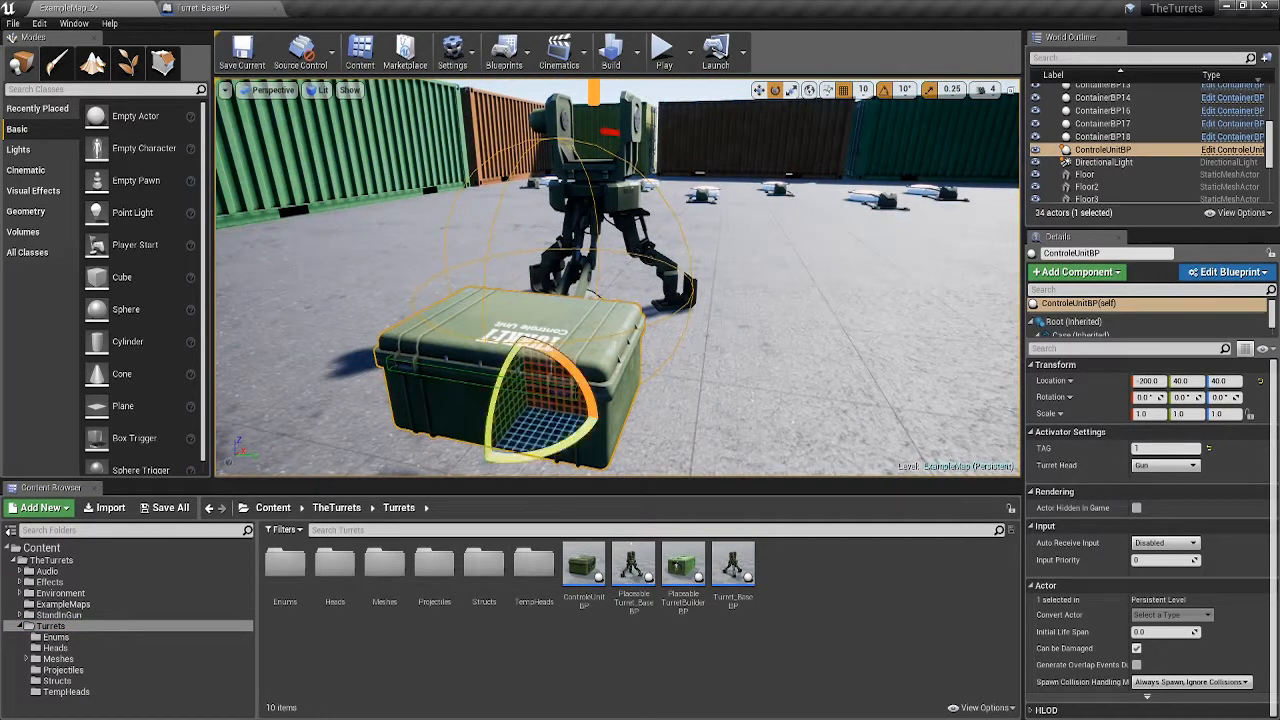
pyautogui.moveTo(540, 448); pyautogui.dragTo(720, 428)
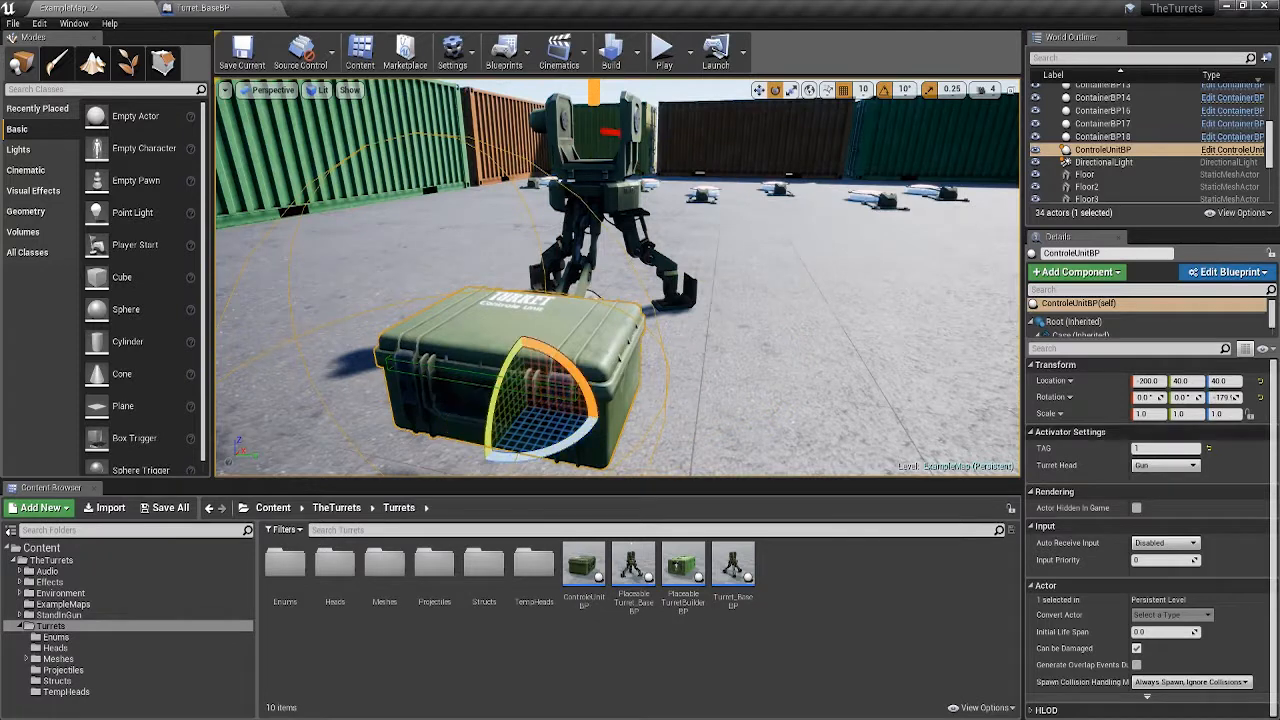
pyautogui.moveTo(700, 400); pyautogui.dragTo(640, 400, button='right')
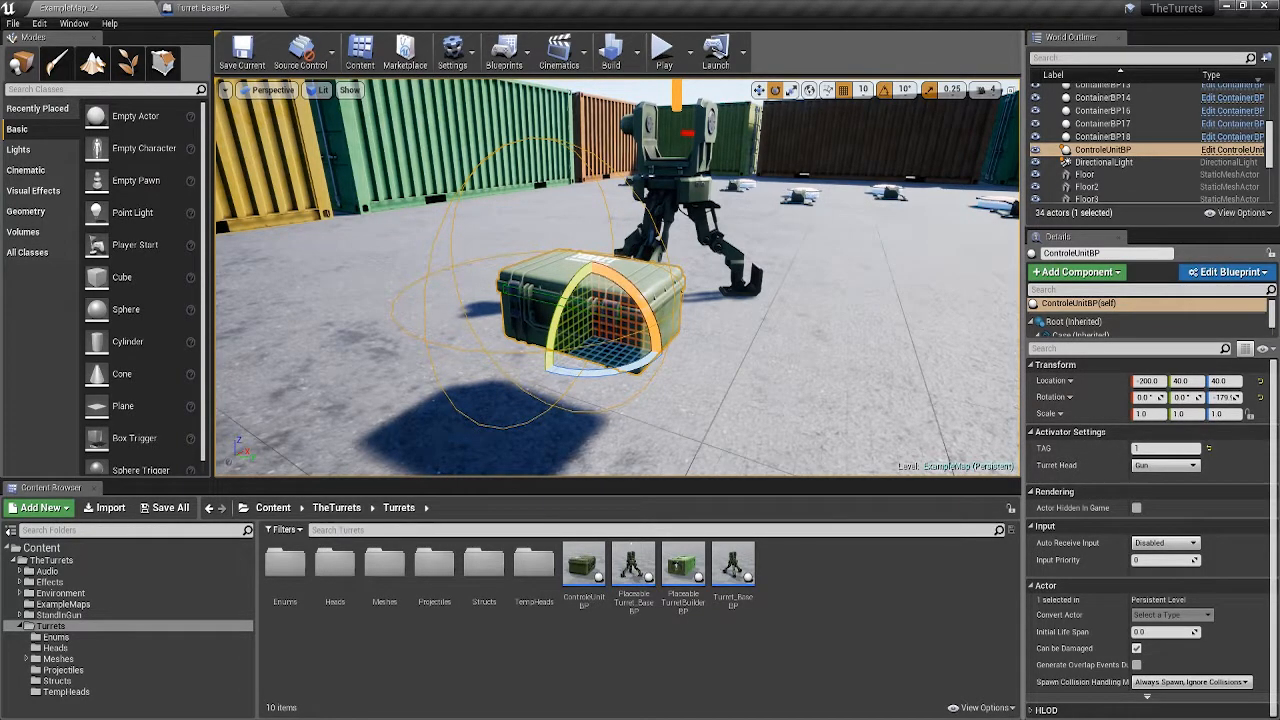
# - Open the ControleUnitBP blueprint, inspect its Screen component in the 3D preview, and return to the example map
pyautogui.doubleClick(584, 568)
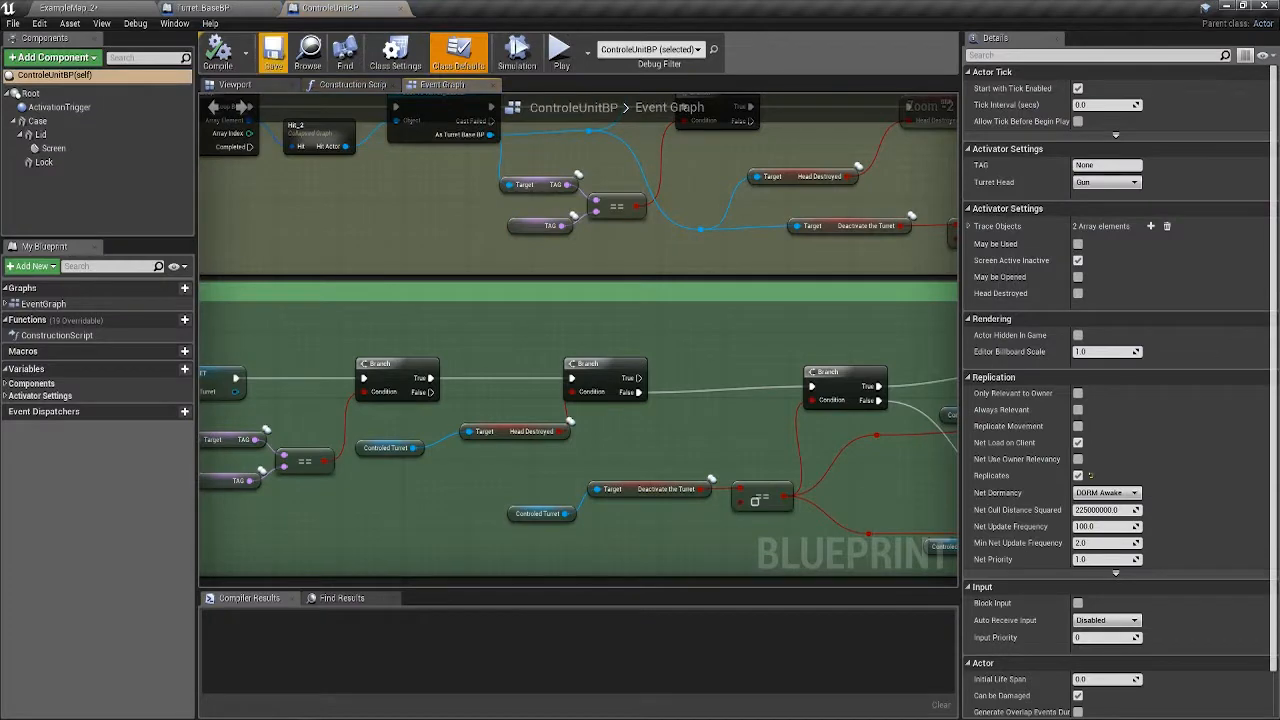
pyautogui.click(235, 84)
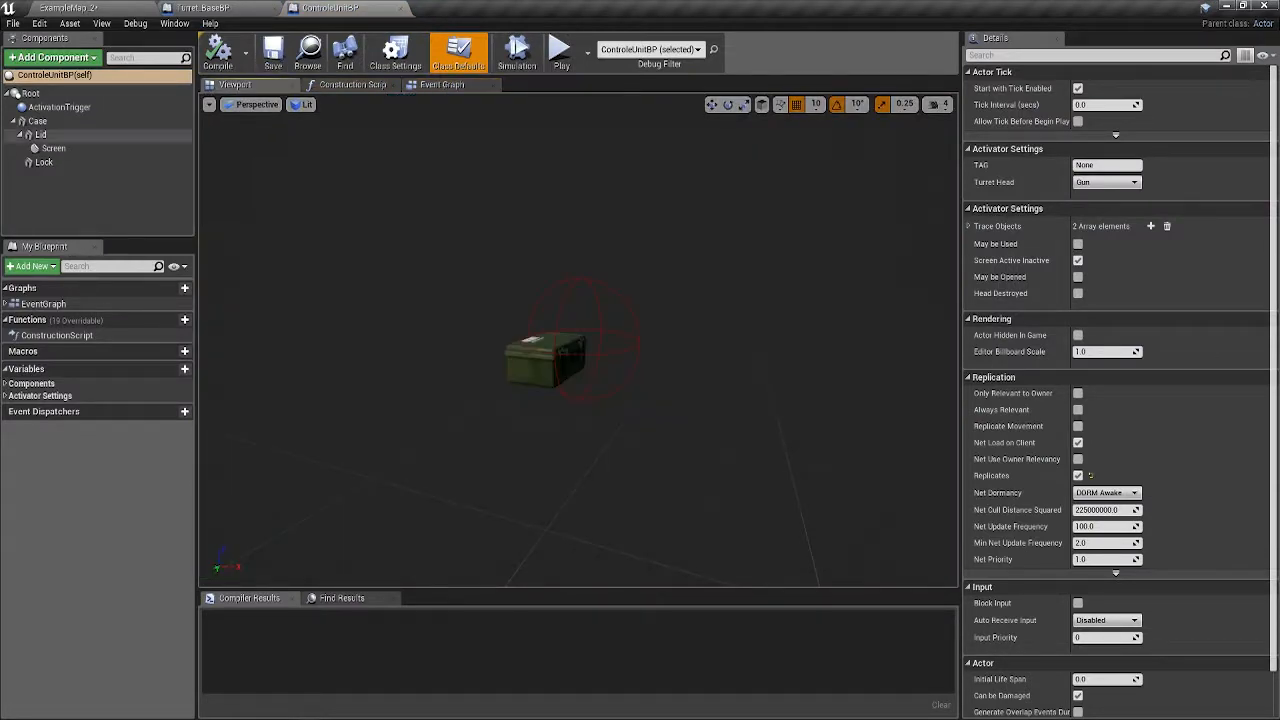
pyautogui.click(50, 148)
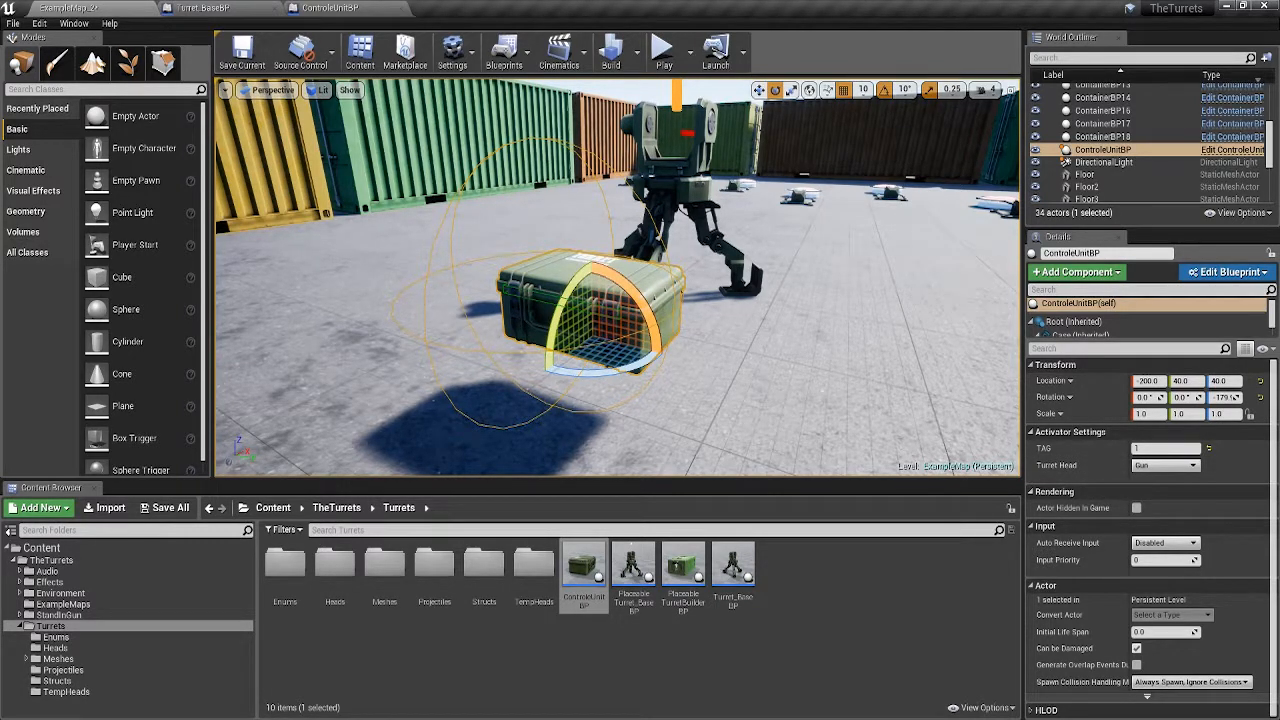
# - Compare the turret's settings with the control unit's, and check the unit's available Turret Head types, leaving Gun selected
pyautogui.click(676, 160)
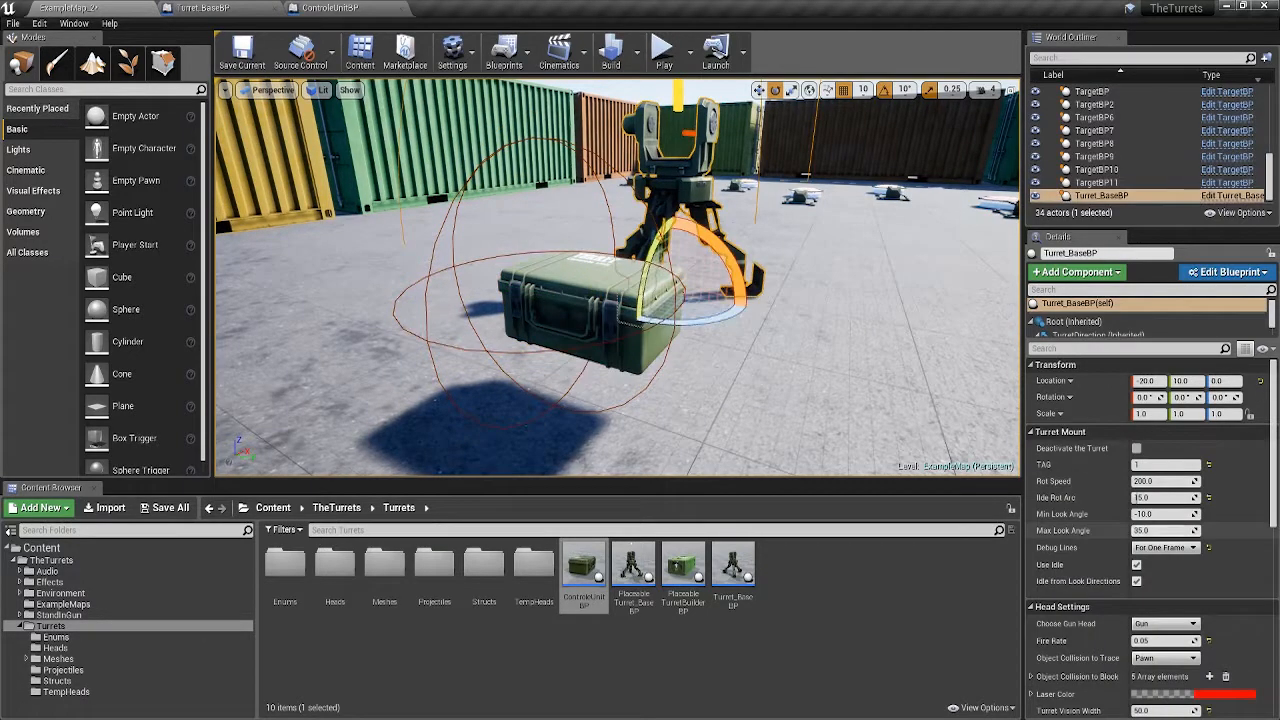
pyautogui.click(580, 310)
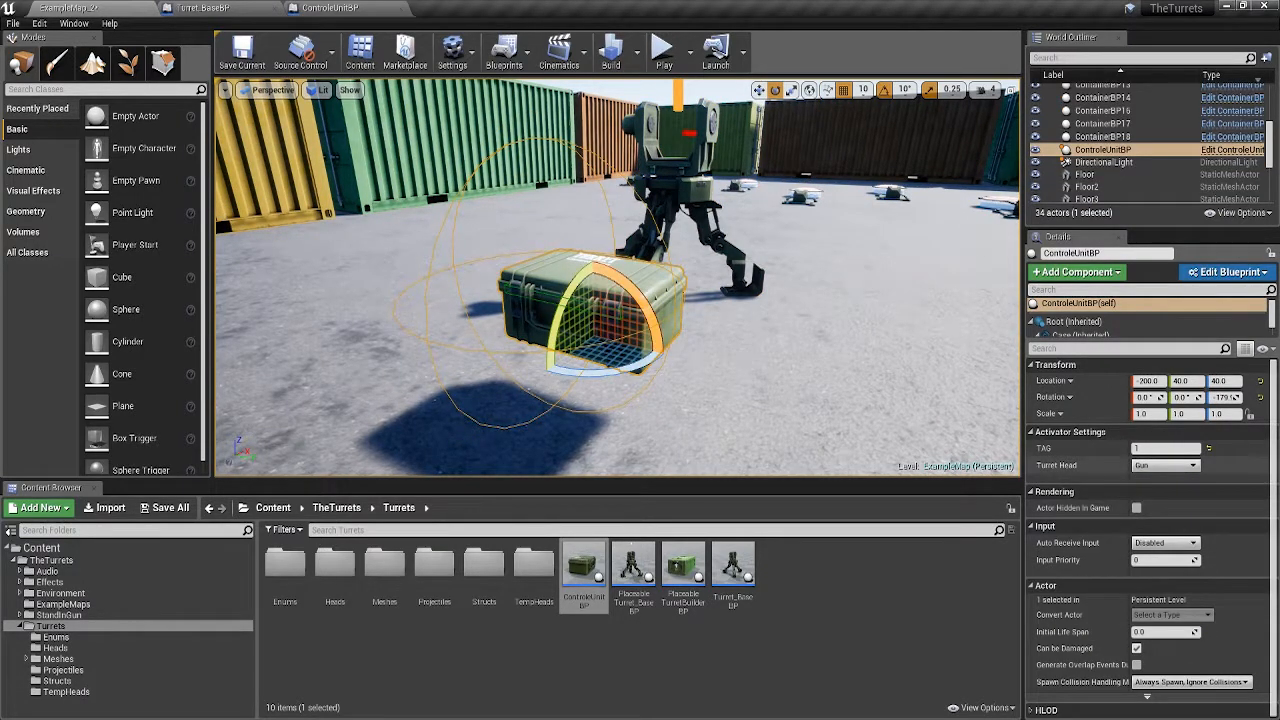
pyautogui.click(1165, 465)
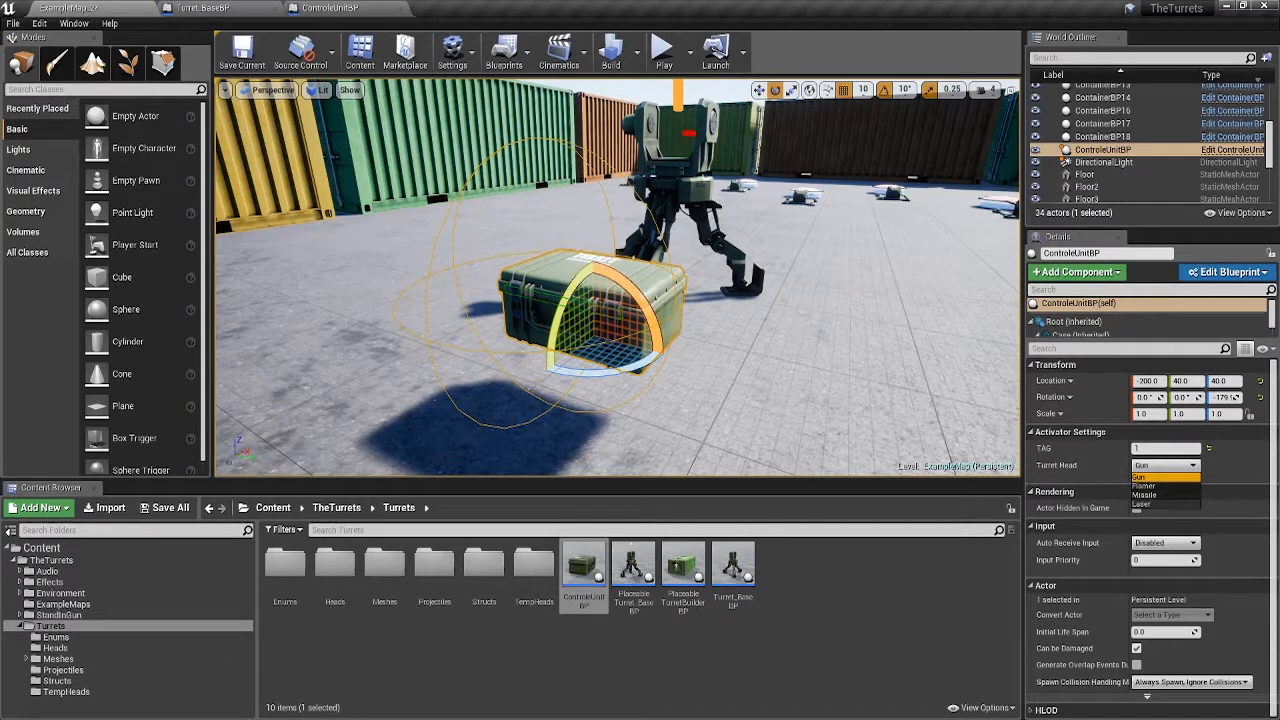
pyautogui.click(1165, 465)
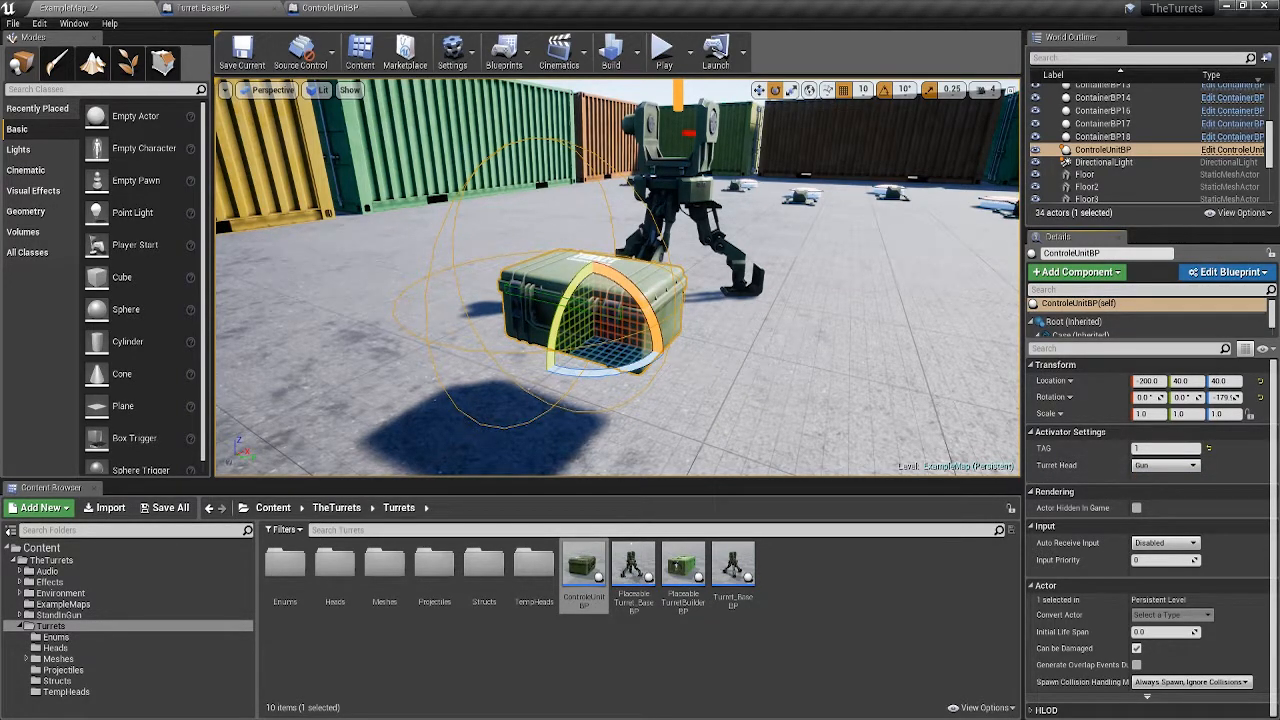
# - Play the level, fly around the turret and control unit to examine the idle gun and its laser, and stop the session
pyautogui.moveTo(750, 336); pyautogui.dragTo(757, 430)
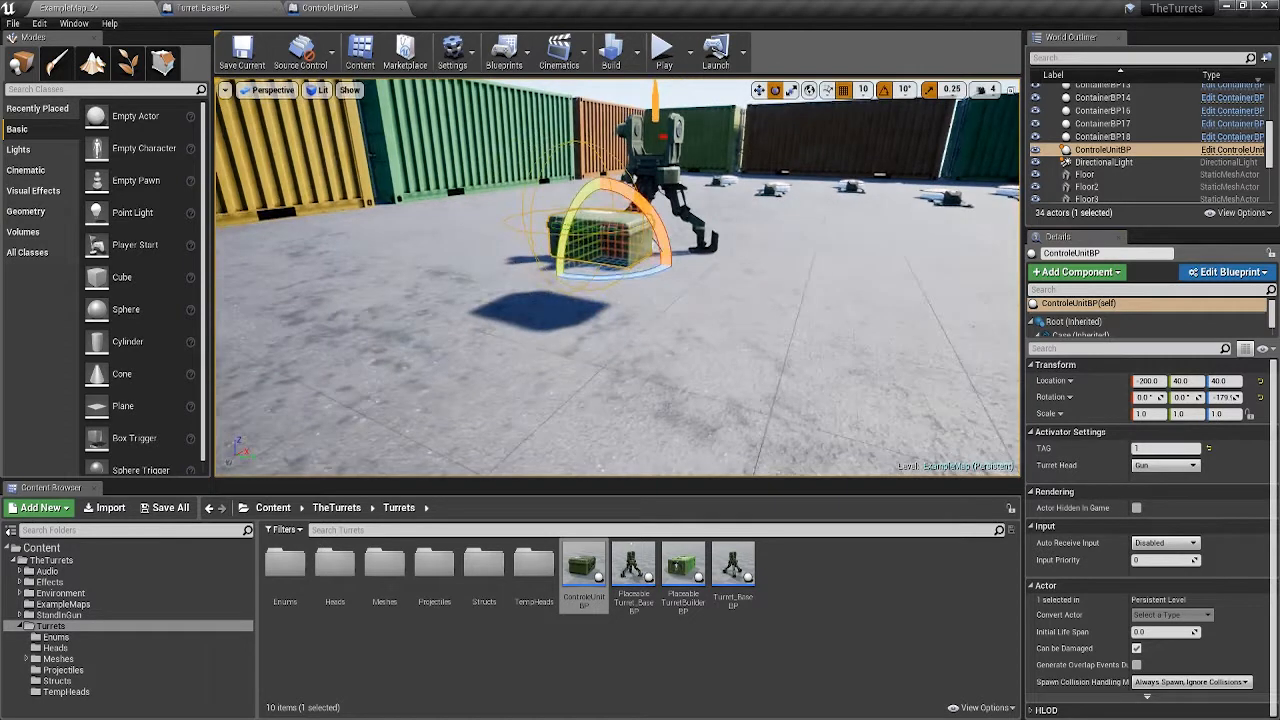
pyautogui.click(664, 50)
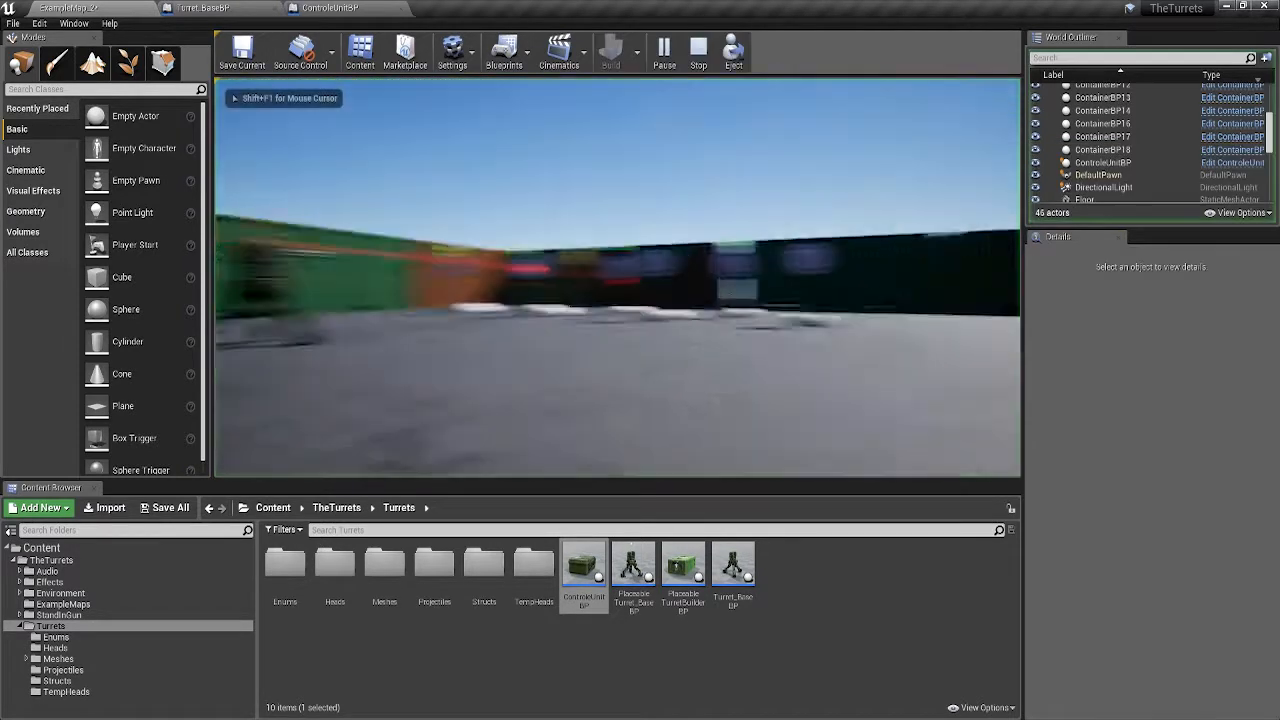
pyautogui.press('w')
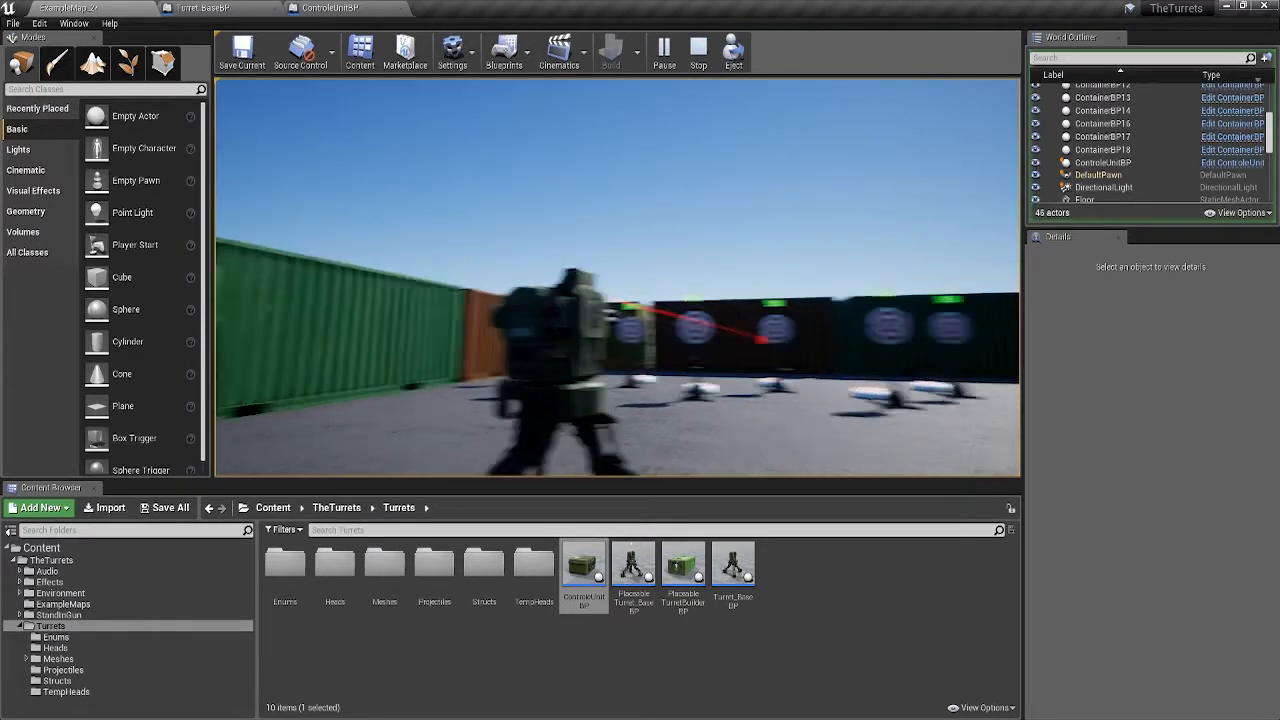
pyautogui.press('d')
pyautogui.press('w')
pyautogui.press('a')
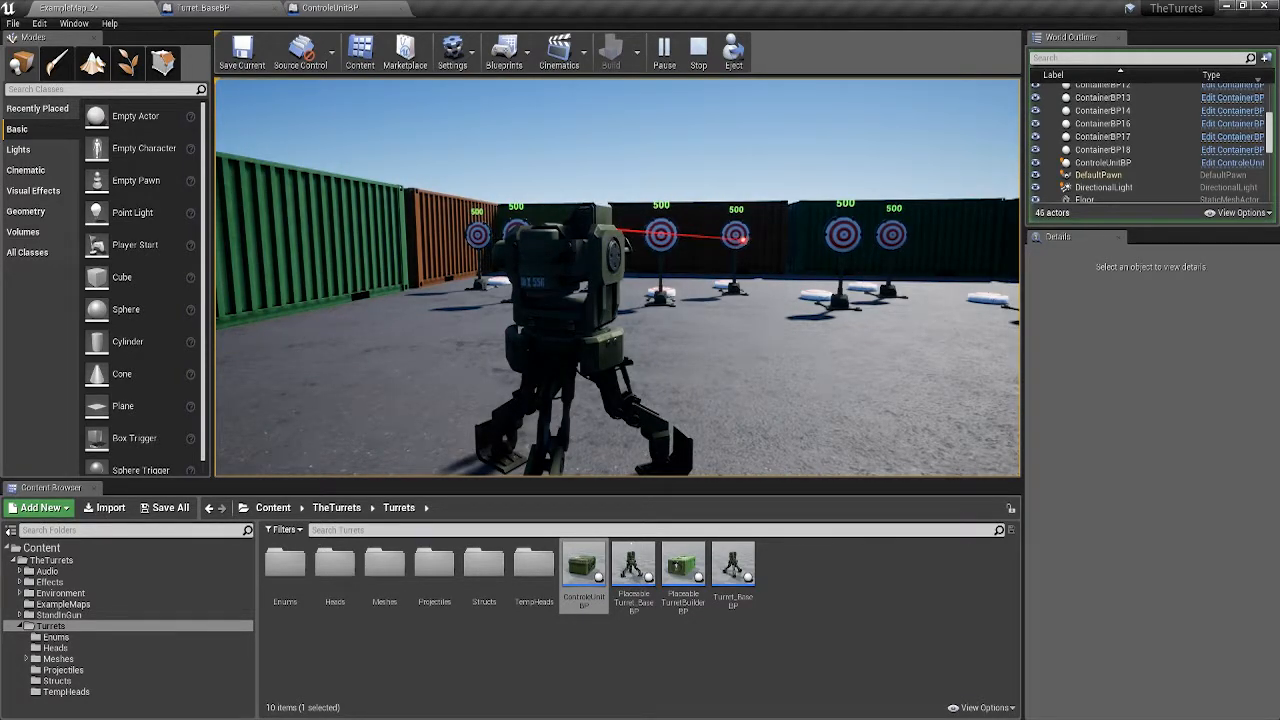
pyautogui.press('w')
pyautogui.press('d')
pyautogui.press('w')
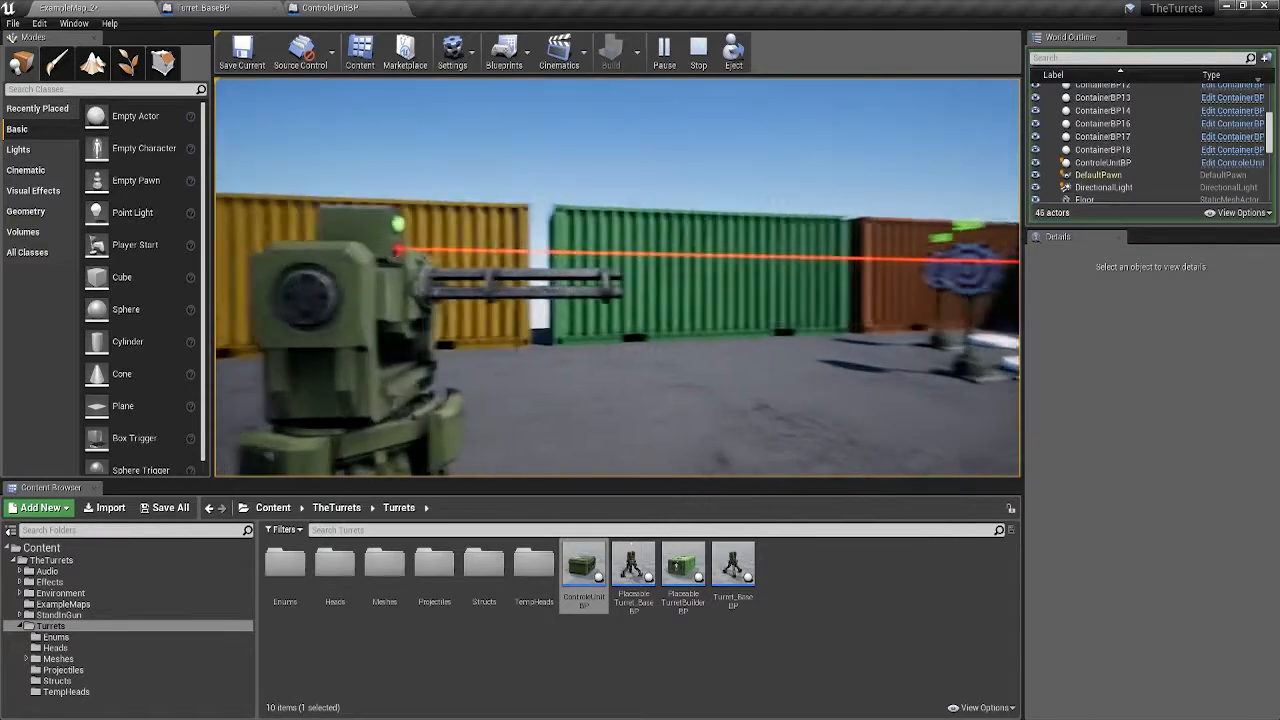
pyautogui.press('a')
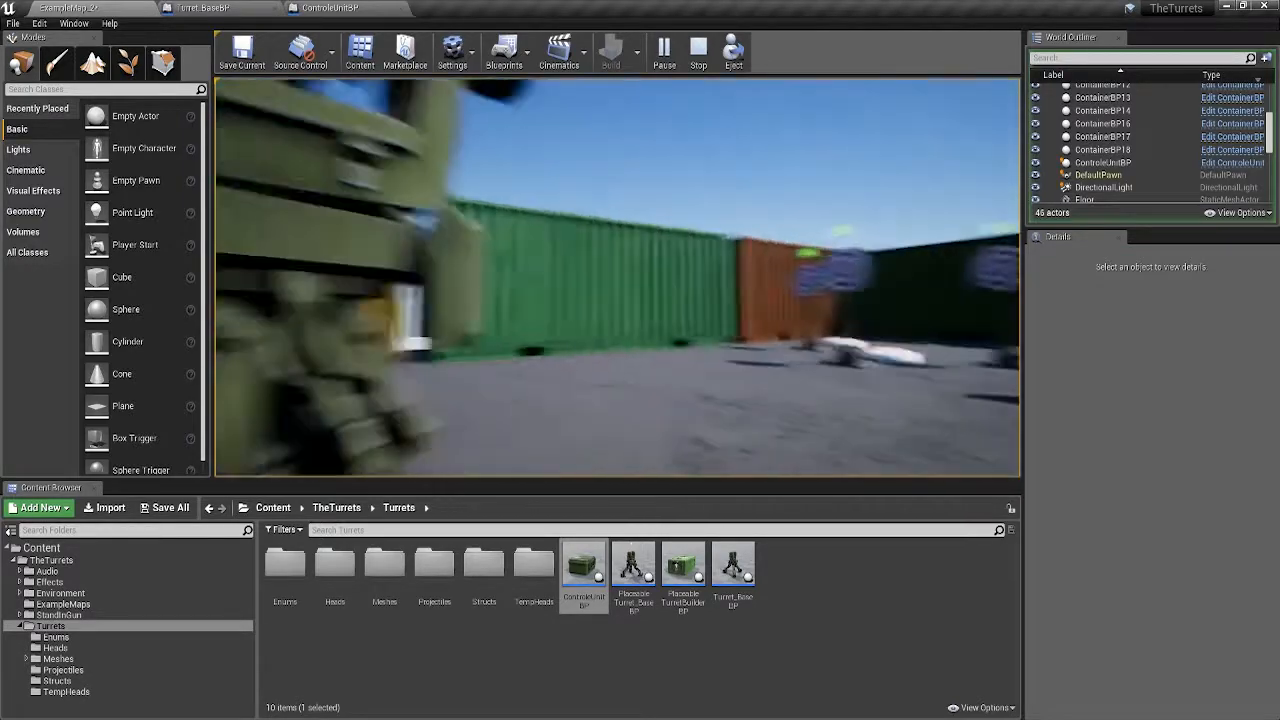
pyautogui.press('s')
pyautogui.press('a')
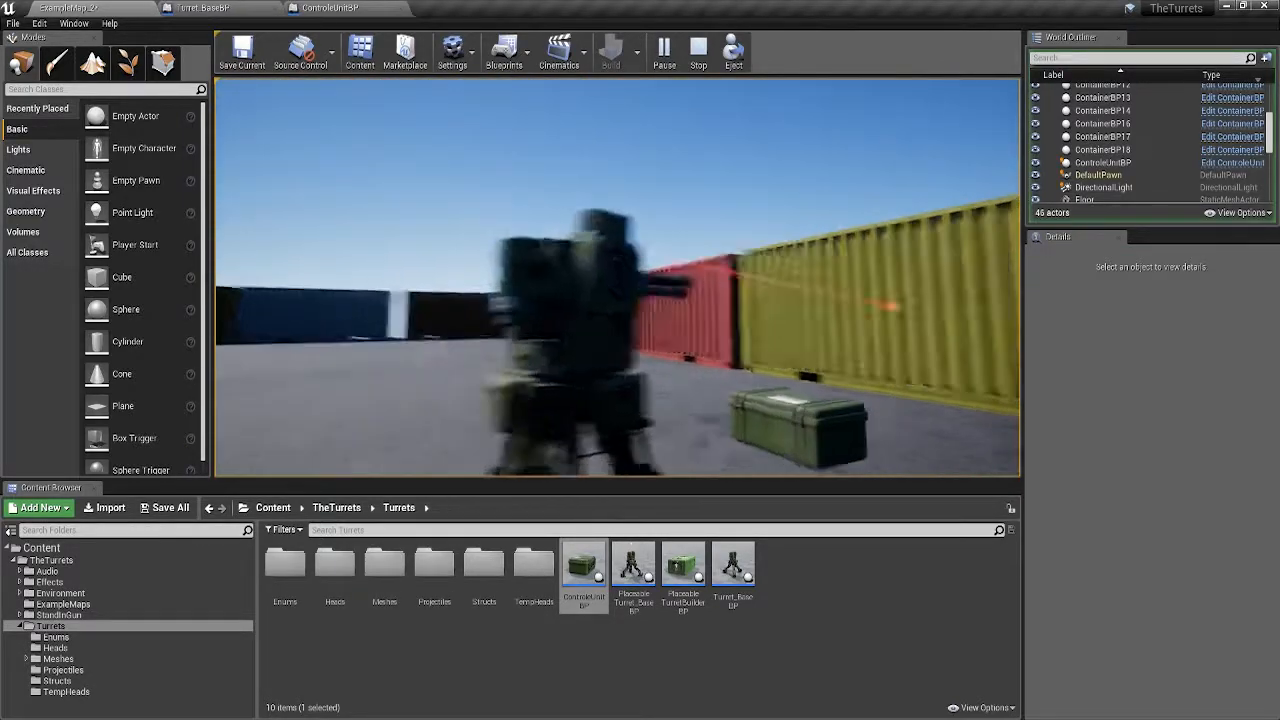
pyautogui.press('w')
pyautogui.press('d')
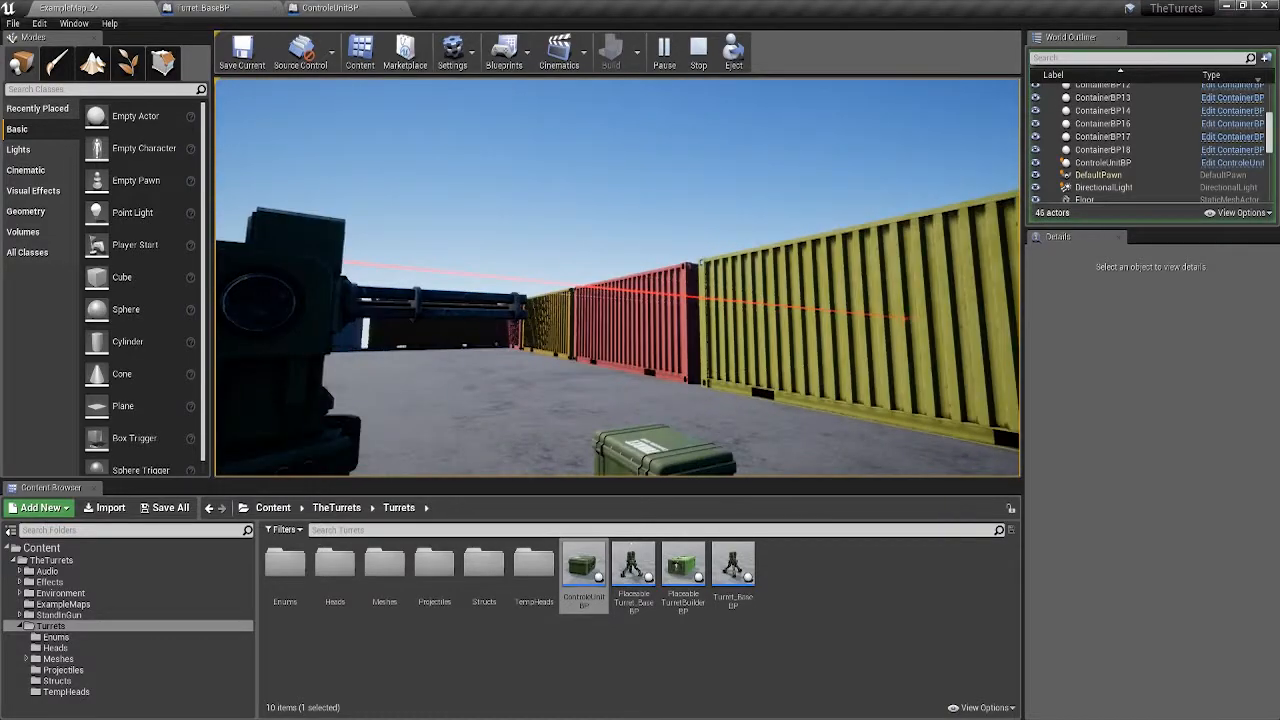
pyautogui.press('a')
pyautogui.press('w')
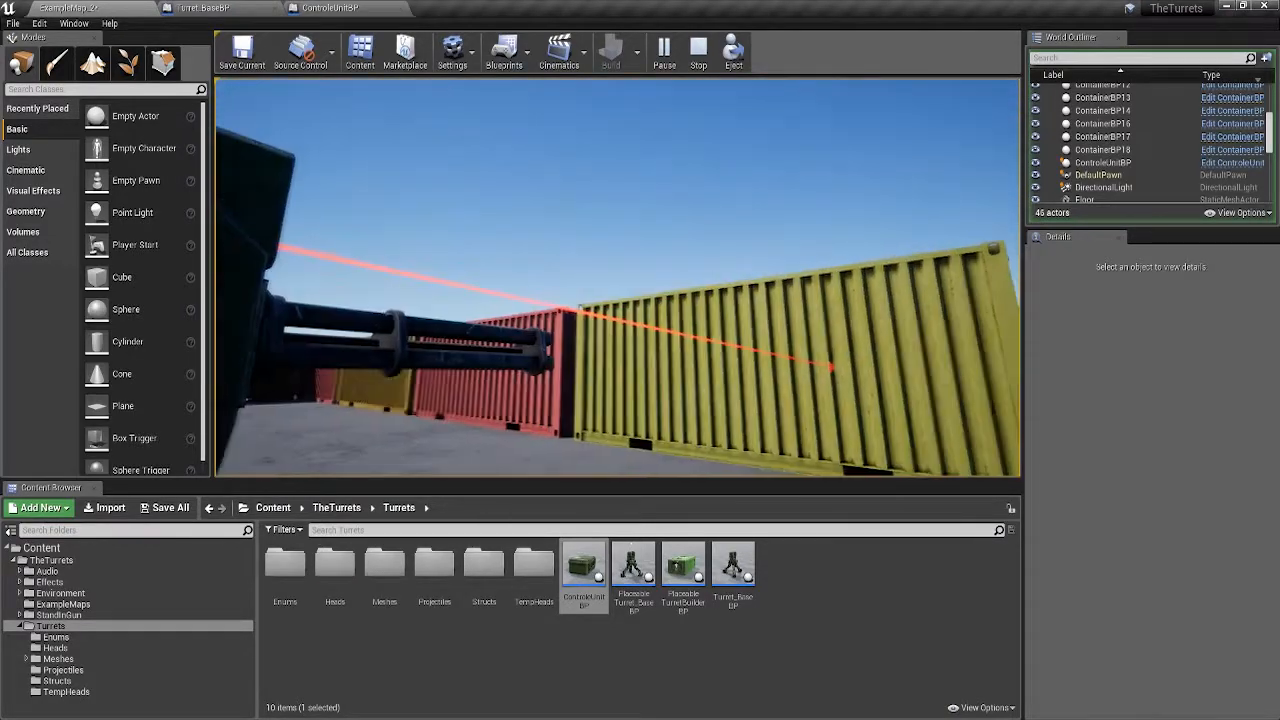
pyautogui.press('s')
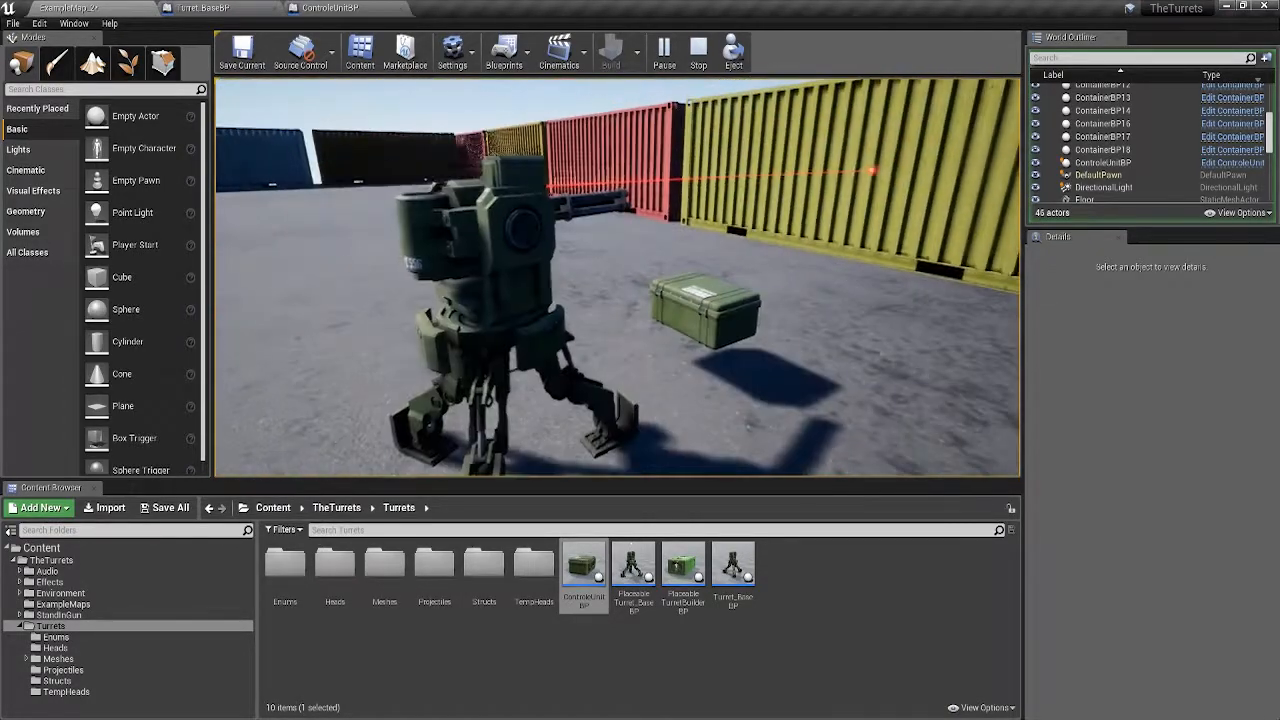
pyautogui.press('w')
pyautogui.press('a')
pyautogui.press('w')
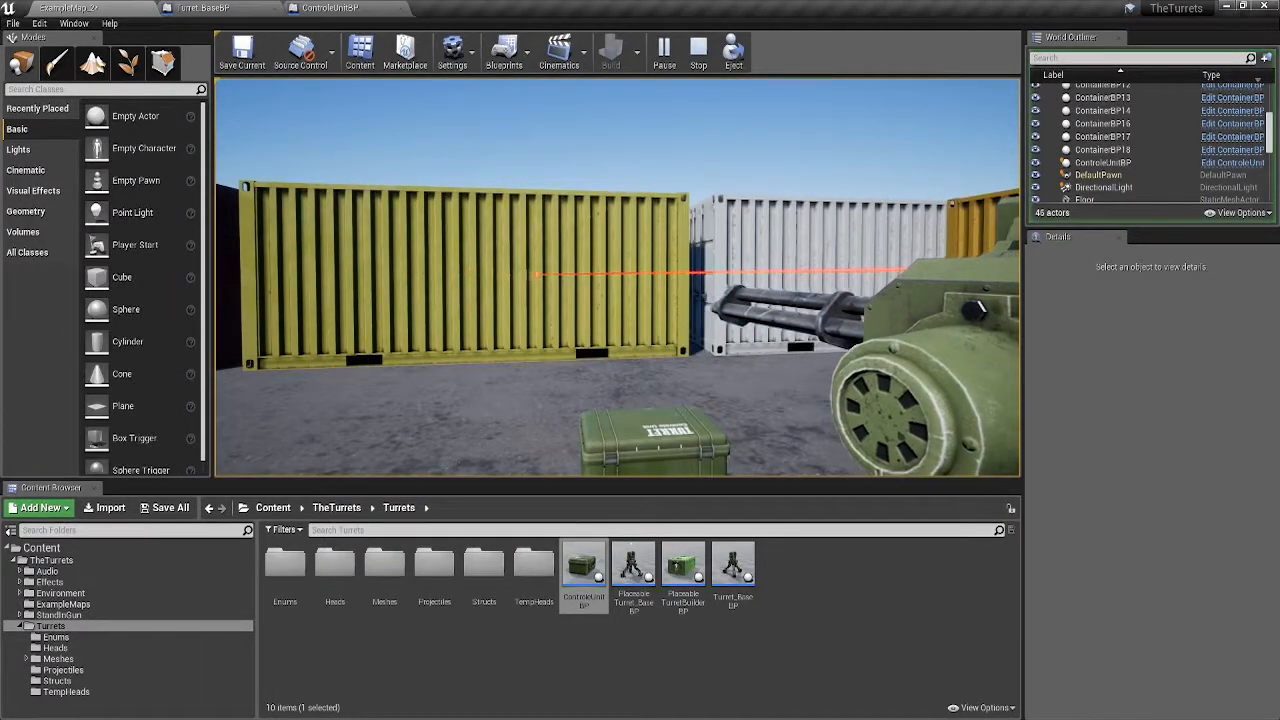
pyautogui.press('s')
pyautogui.press('a')
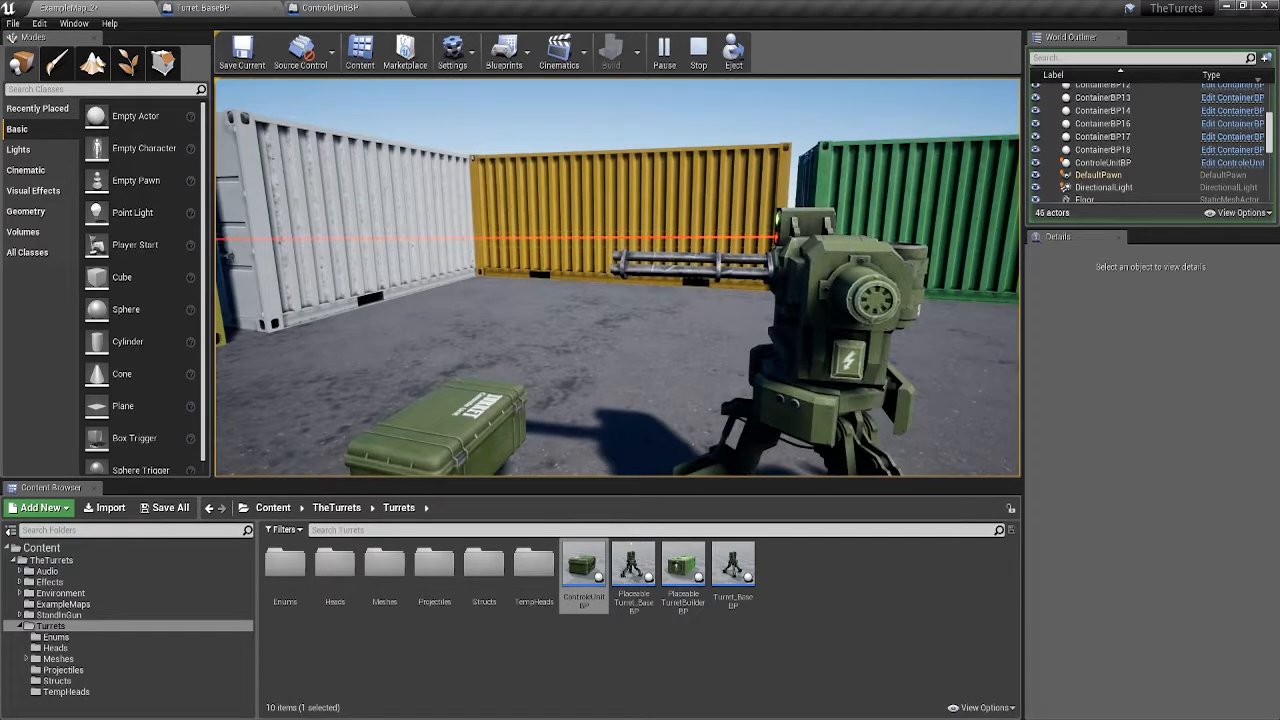
pyautogui.press('a')
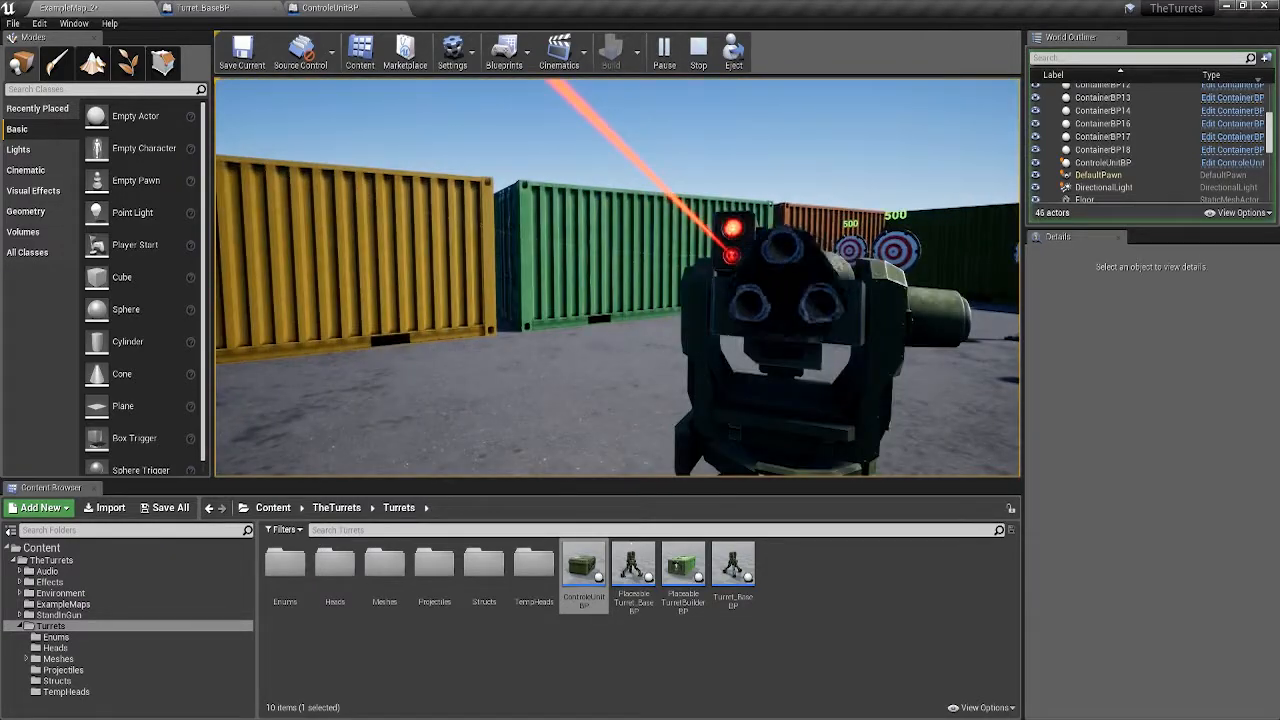
pyautogui.press('Escape')
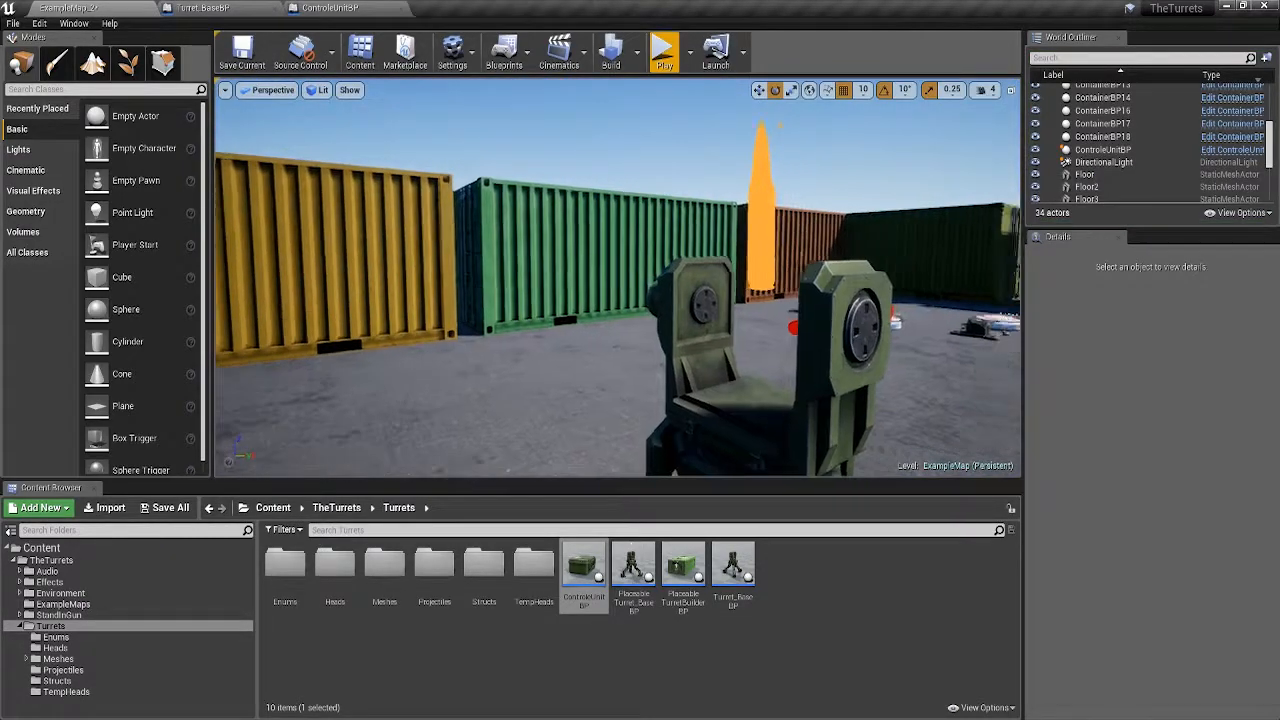
# - Select the turret in the level and set its Idle Rot Arc to 90
pyautogui.moveTo(617, 277); pyautogui.dragTo(740, 320, button='right')
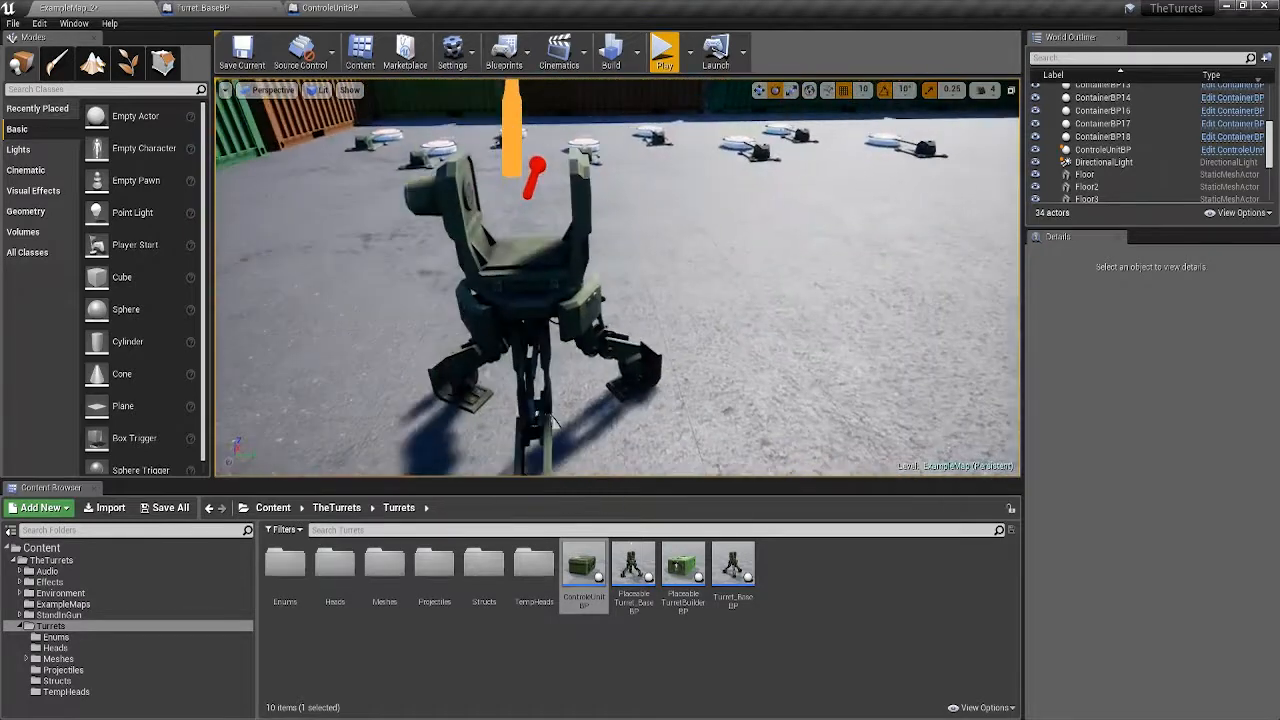
pyautogui.click(553, 424)
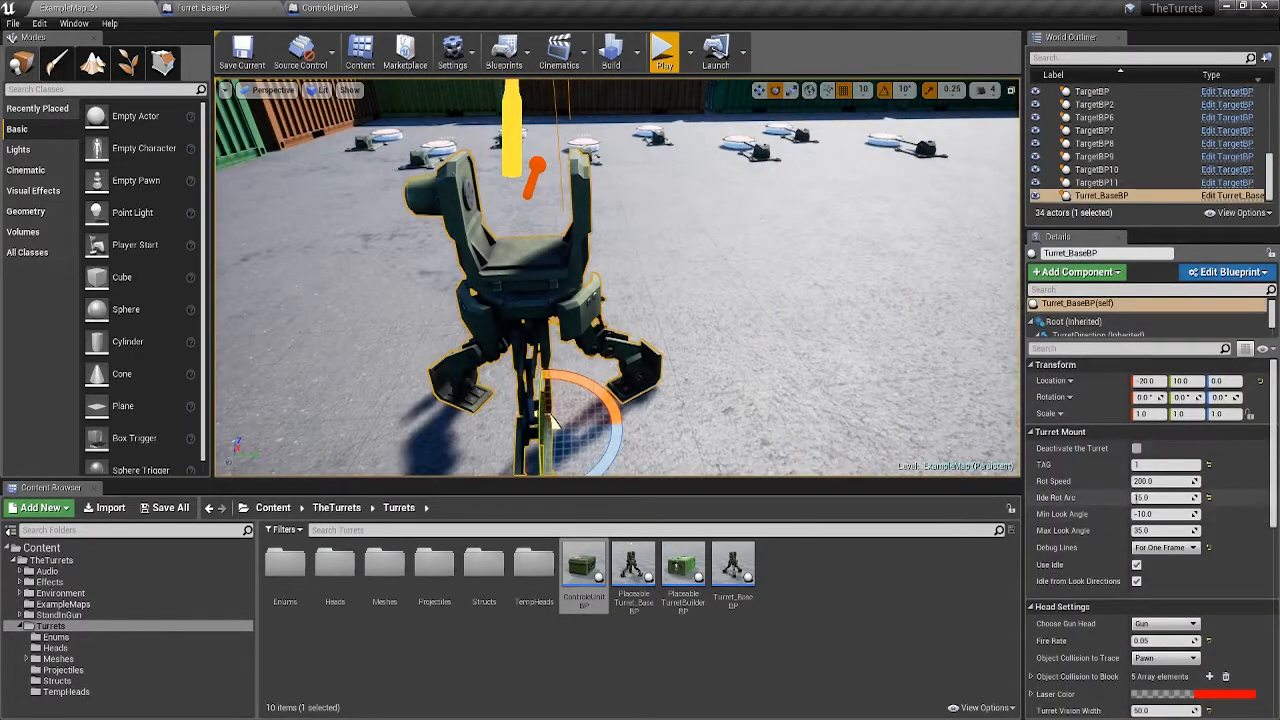
pyautogui.click(1160, 497)
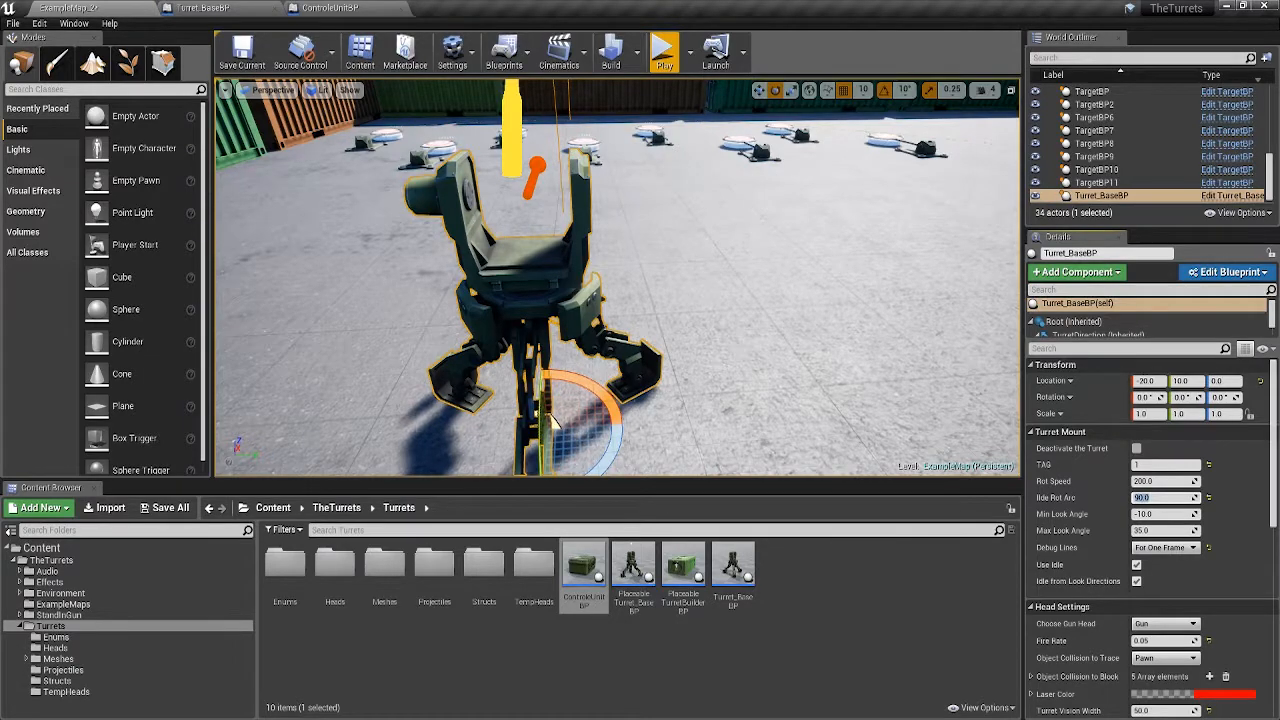
# - Play the level, fly around the turret to examine its idle sweep with the new arc, stop, and reselect the turret
pyautogui.click(664, 52)
pyautogui.press('w')
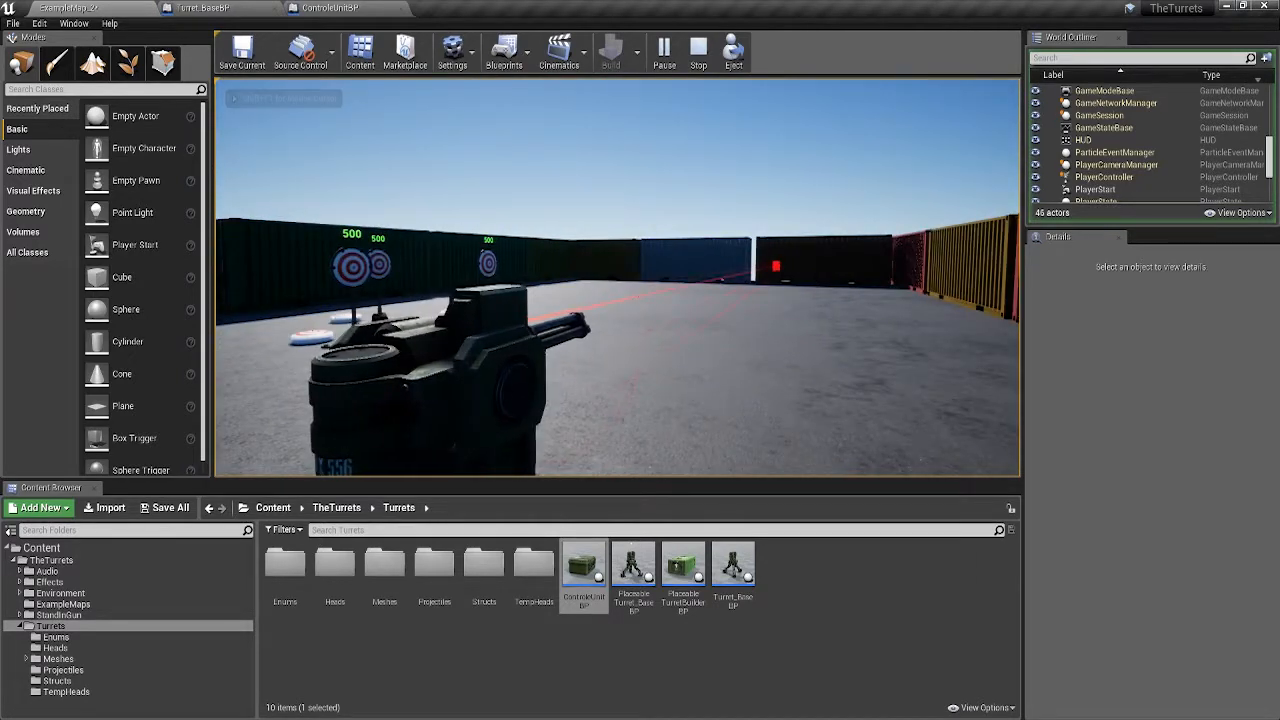
pyautogui.press('a')
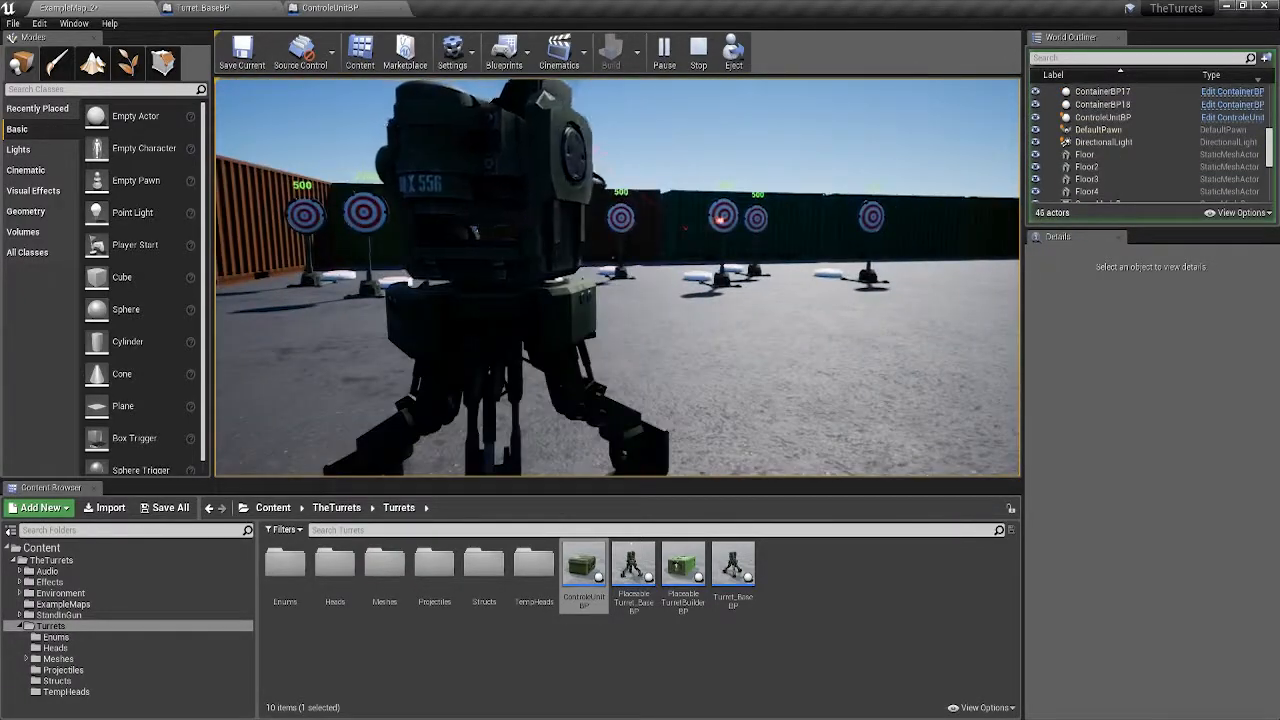
pyautogui.press('Escape')
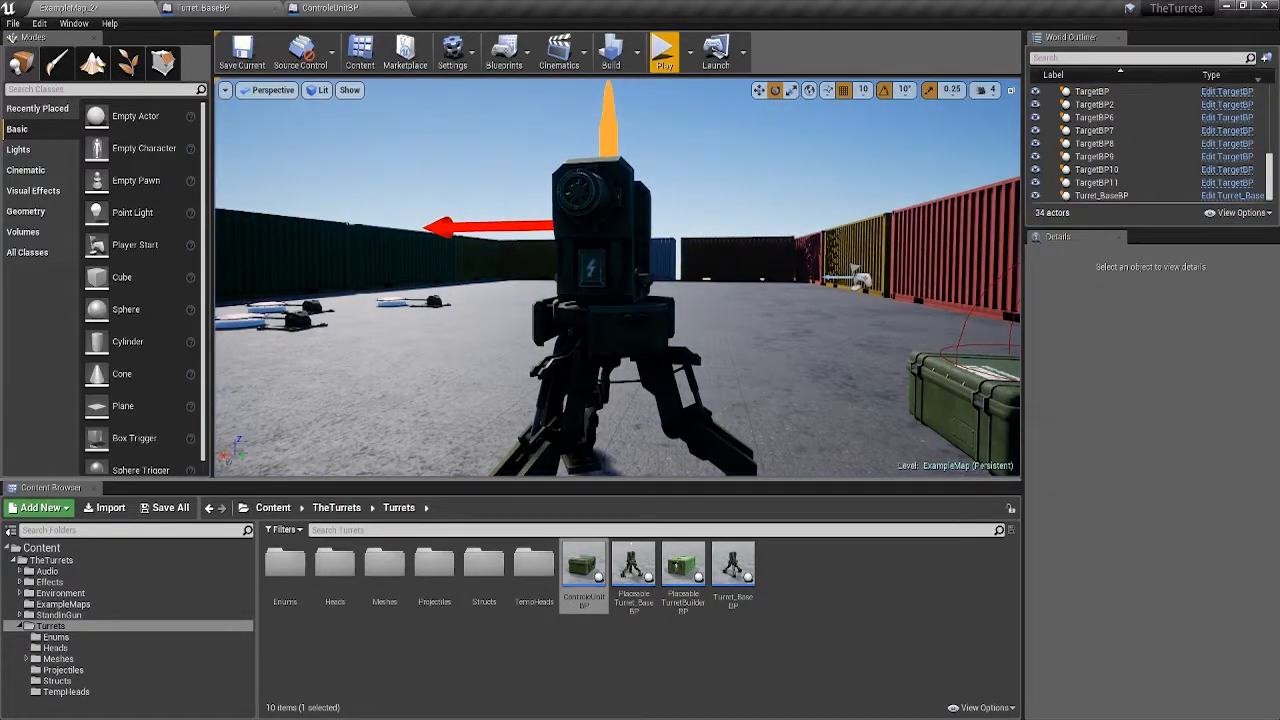
pyautogui.moveTo(617, 277); pyautogui.dragTo(530, 290, button='right')
pyautogui.click(692, 413)
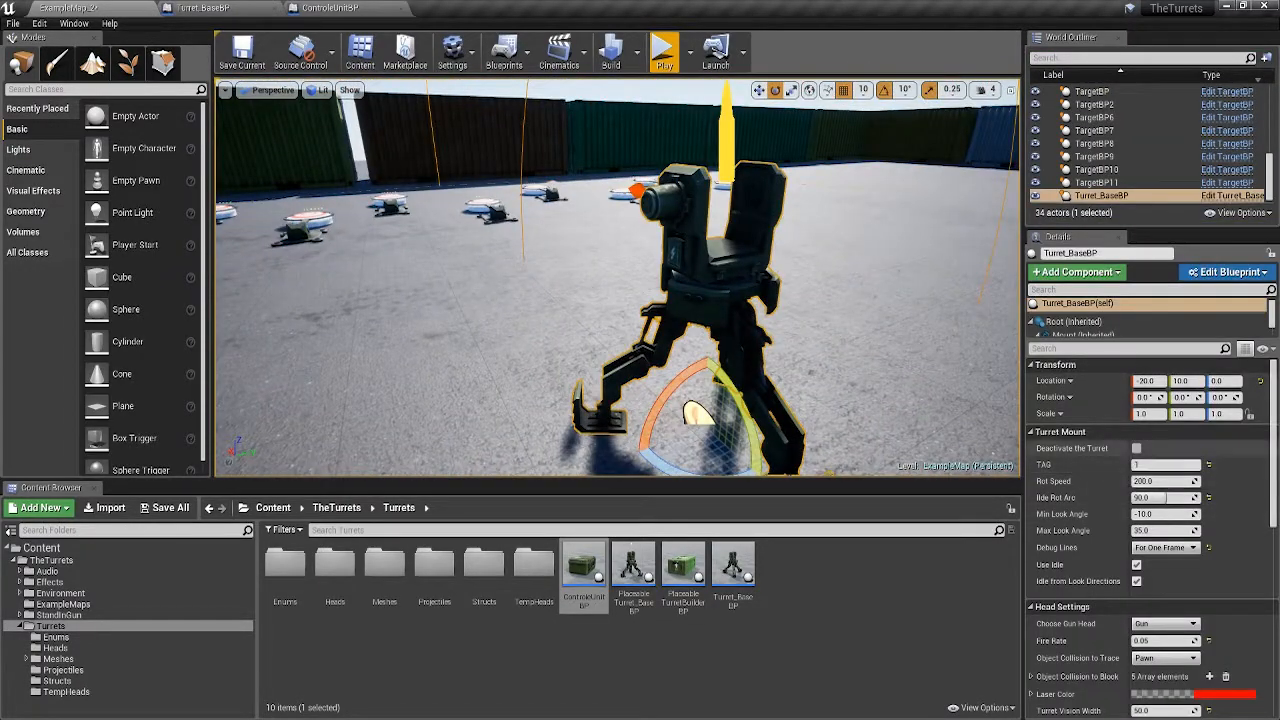
# - Play the level again, open the control unit's case to examine its Turret Operator screen, then end the session
pyautogui.click(664, 52)
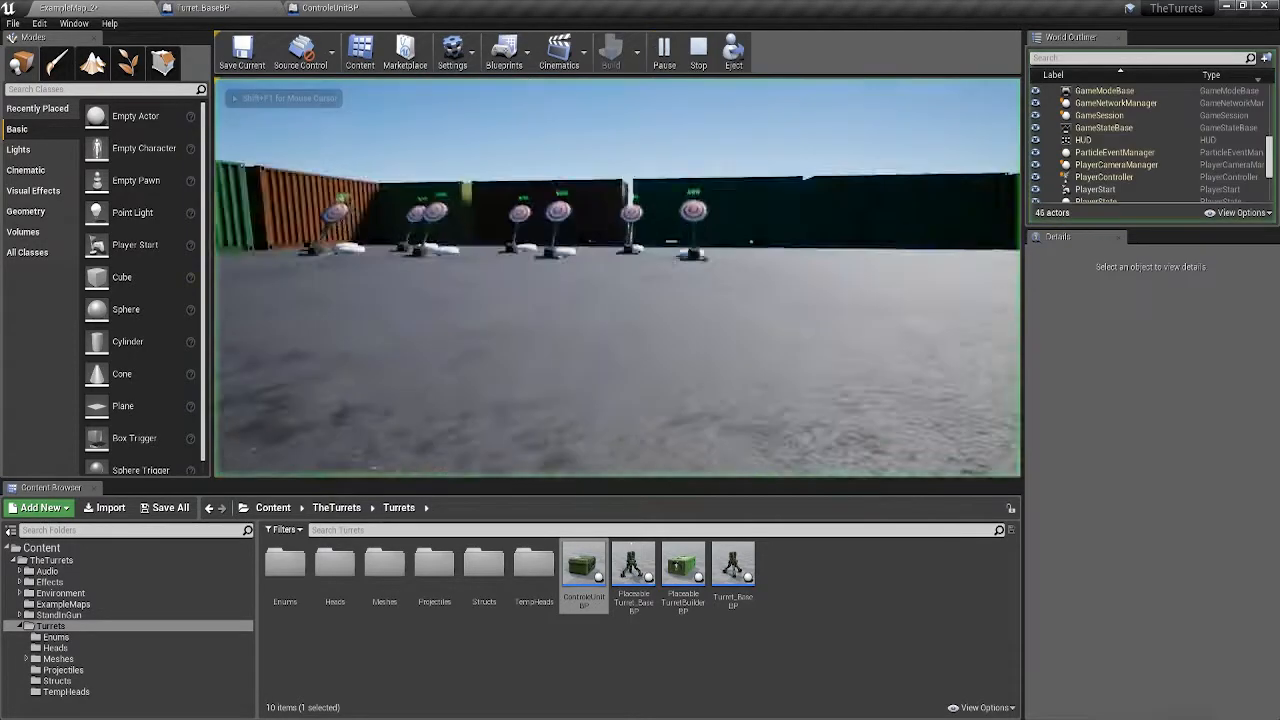
pyautogui.press('w')
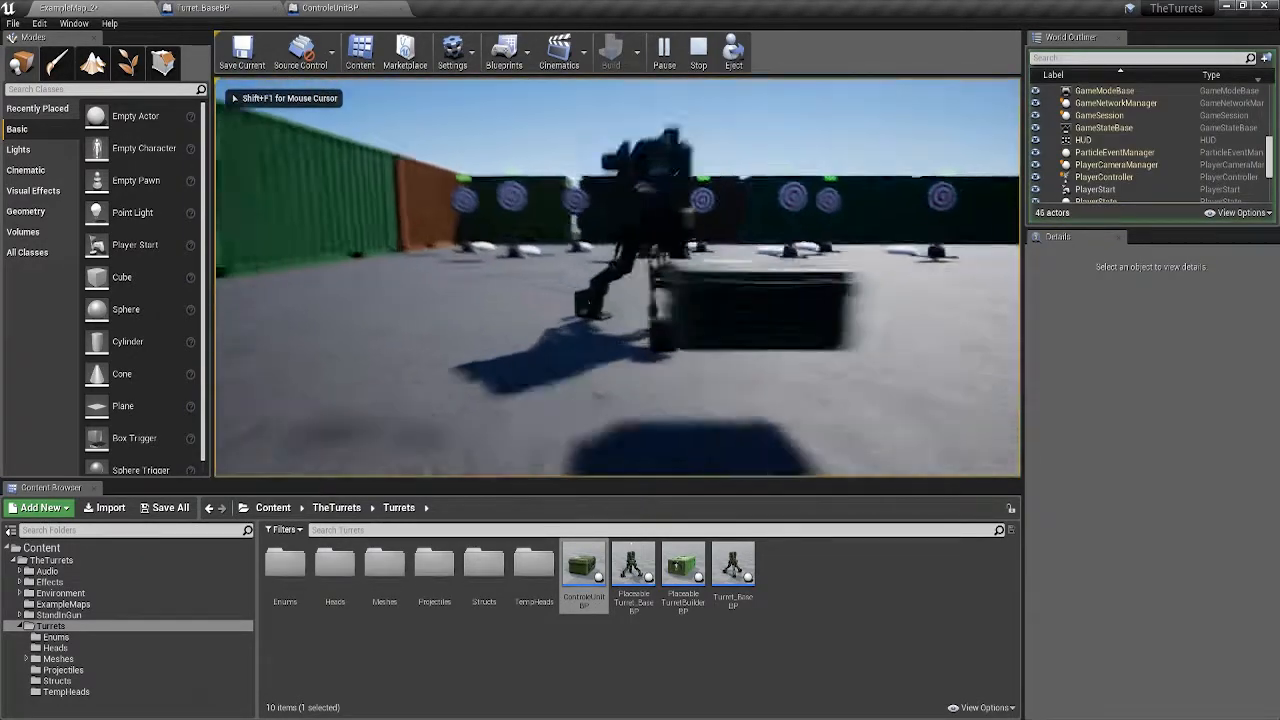
pyautogui.press('w')
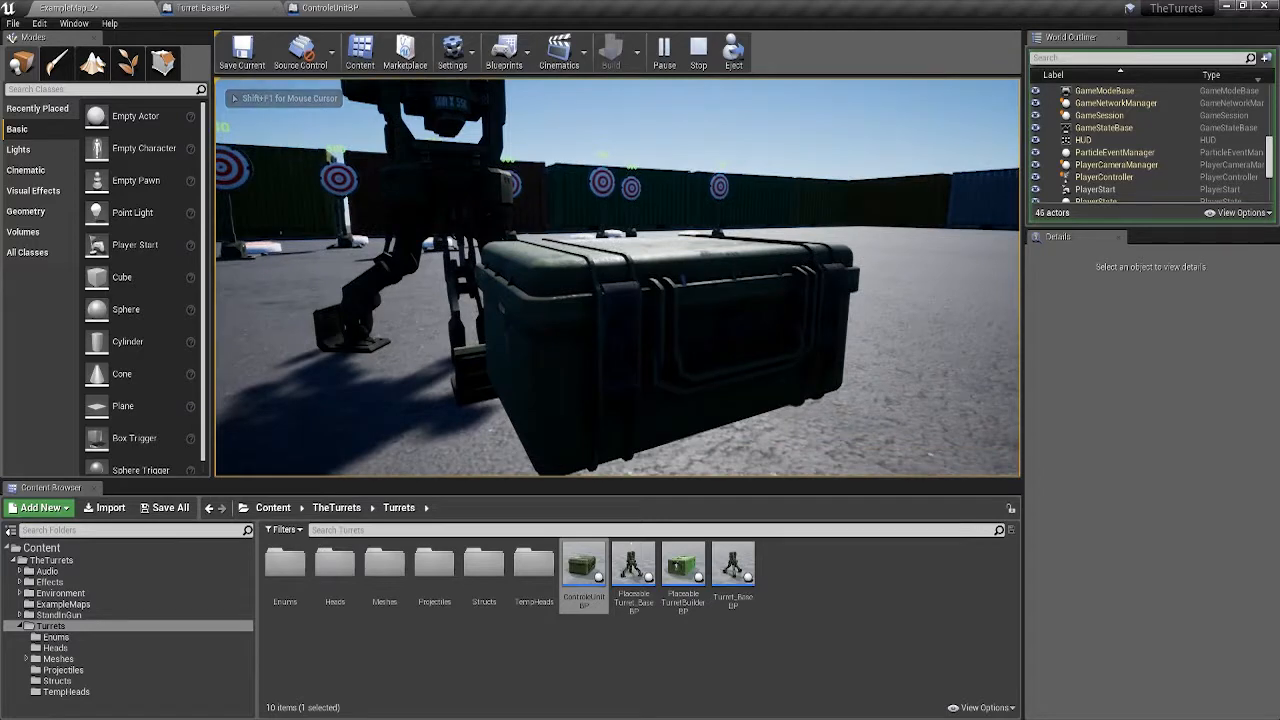
pyautogui.press('e')
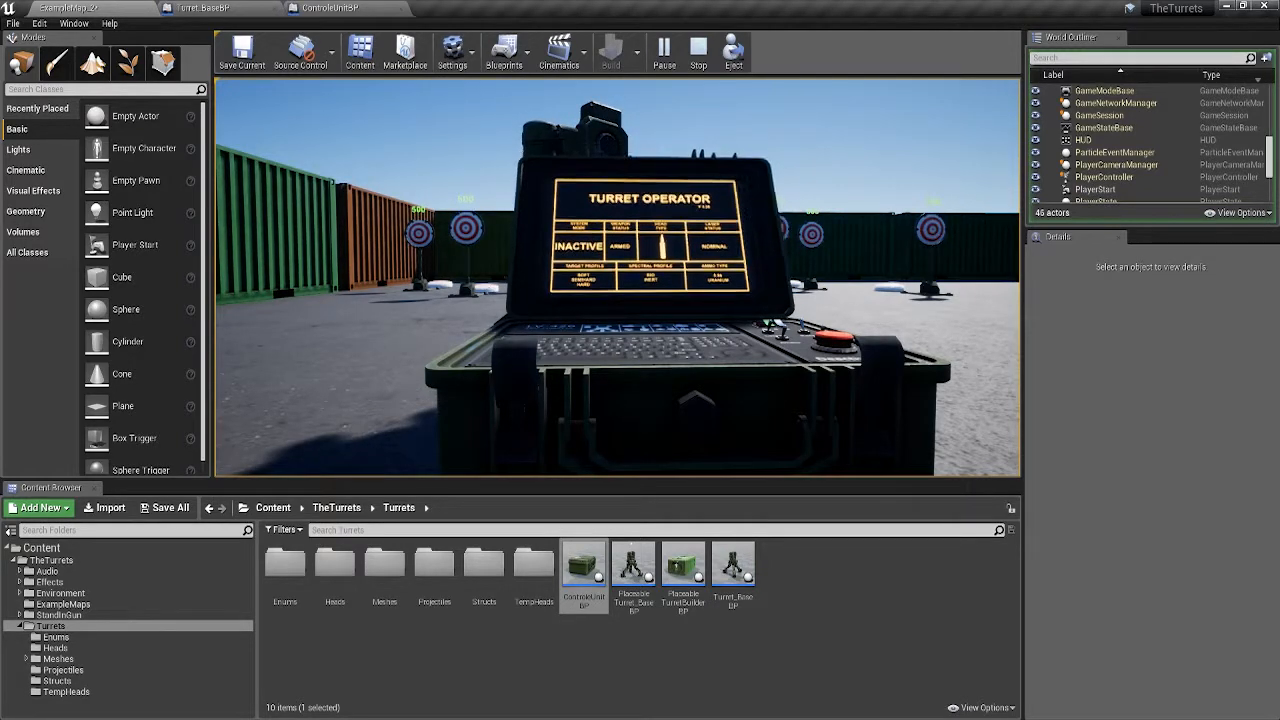
pyautogui.press('w')
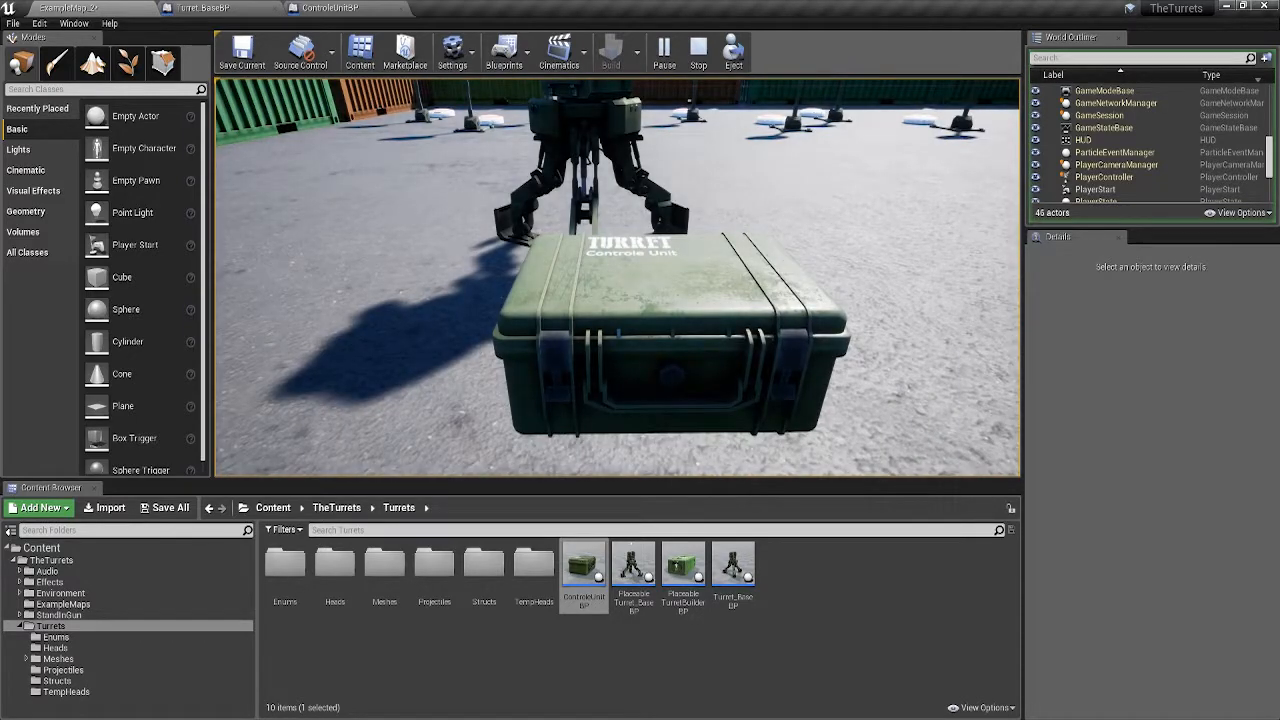
pyautogui.press('Escape')
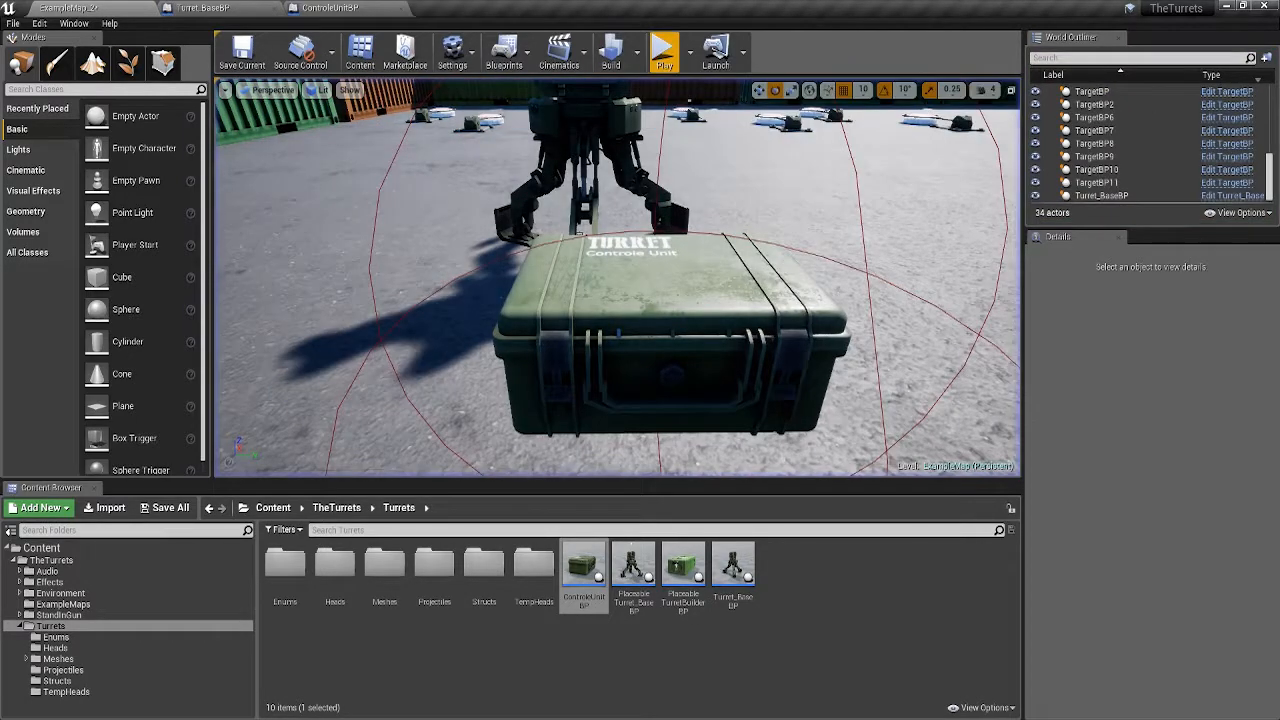
# - Examine the Activate Repair section and its F key event in the Turret_BaseBP event graph, then return to the example map
pyautogui.click(205, 8)
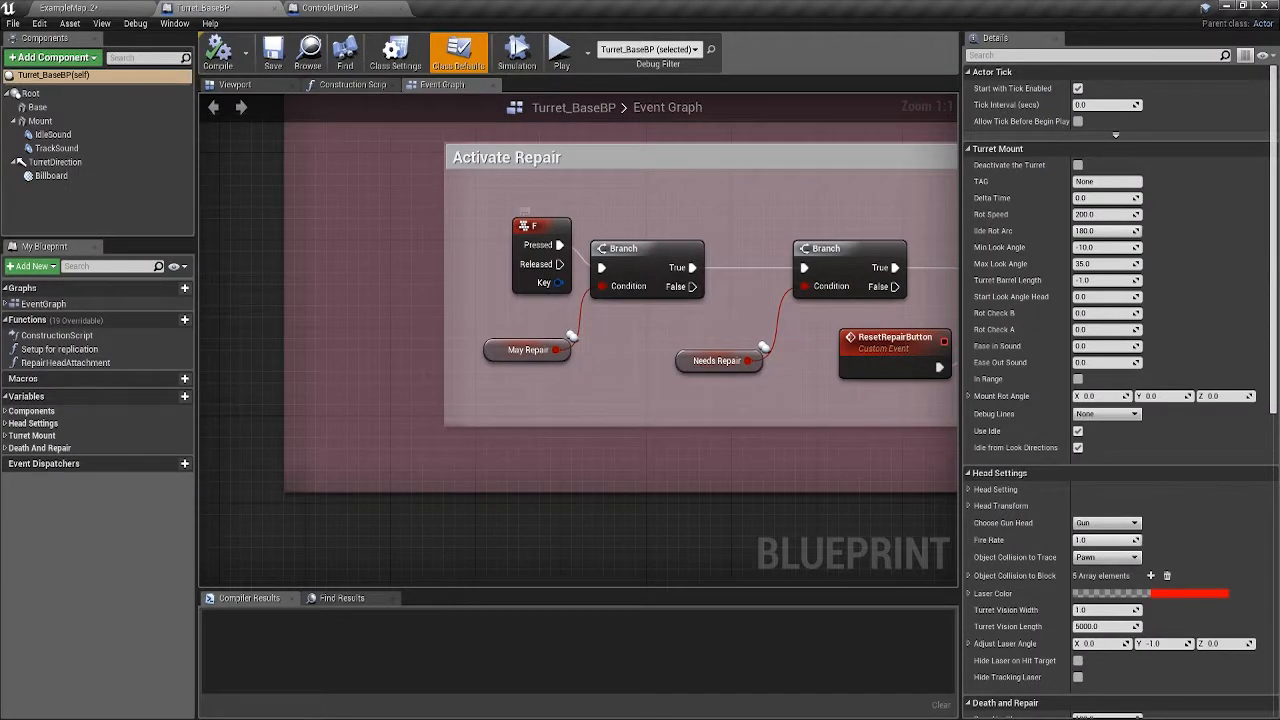
pyautogui.moveTo(545, 256); pyautogui.dragTo(590, 242, button='right')
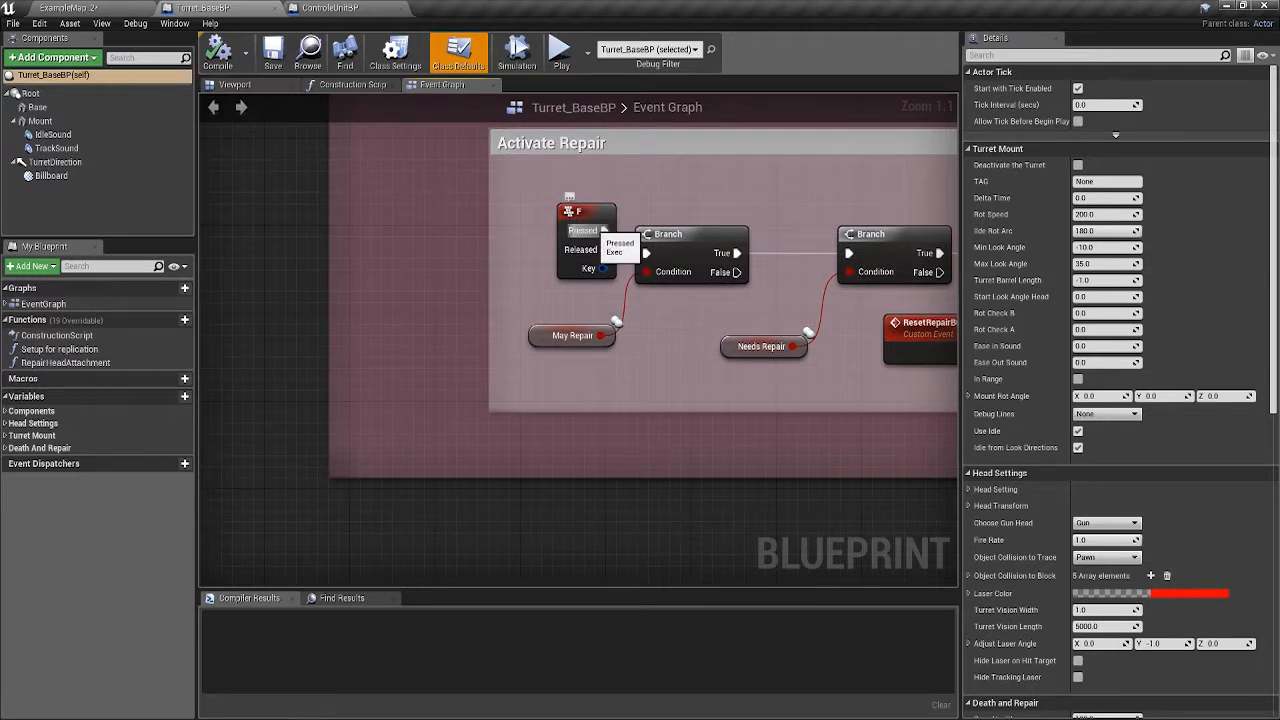
pyautogui.moveTo(648, 198); pyautogui.dragTo(640, 218, button='right')
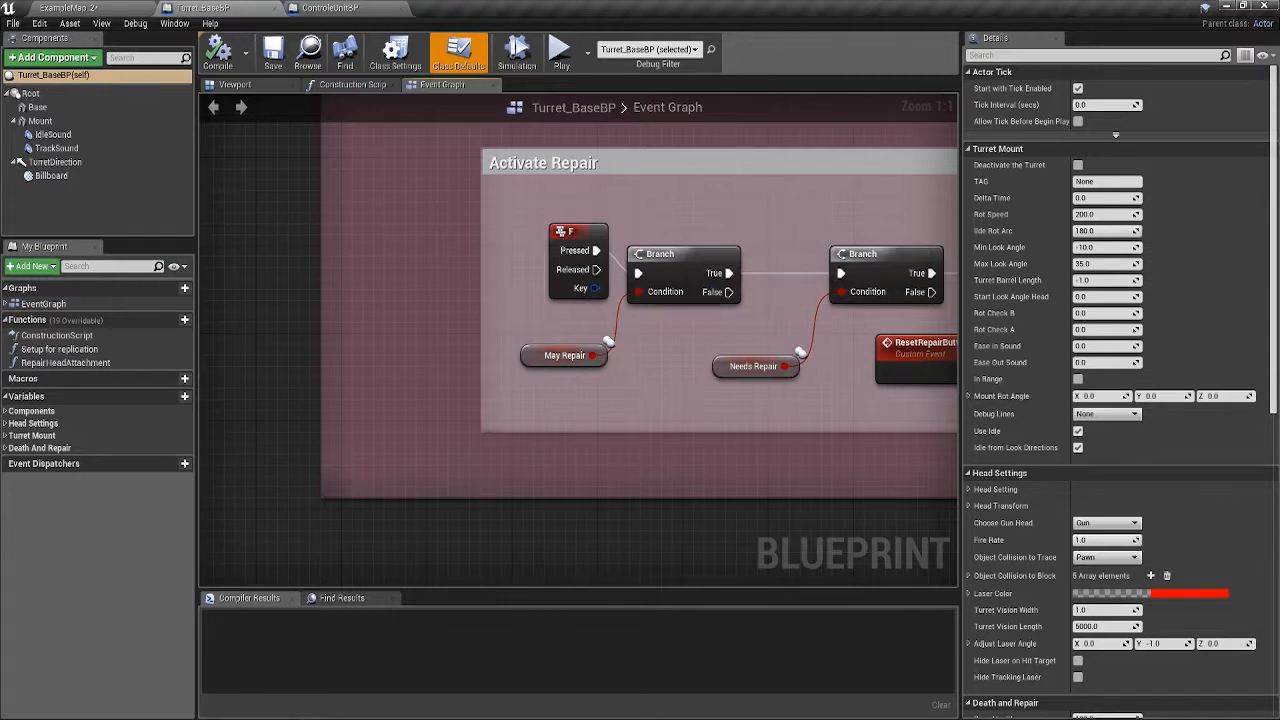
pyautogui.moveTo(652, 191); pyautogui.dragTo(646, 223, button='right')
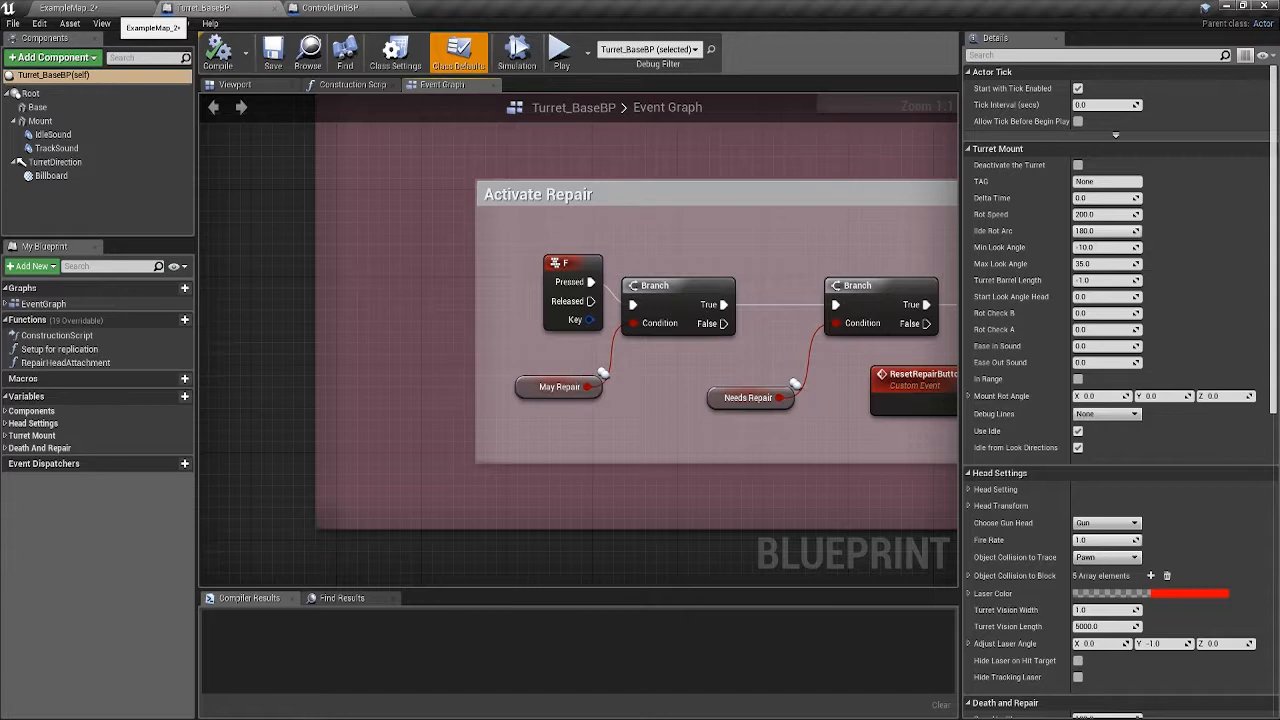
pyautogui.click(100, 8)
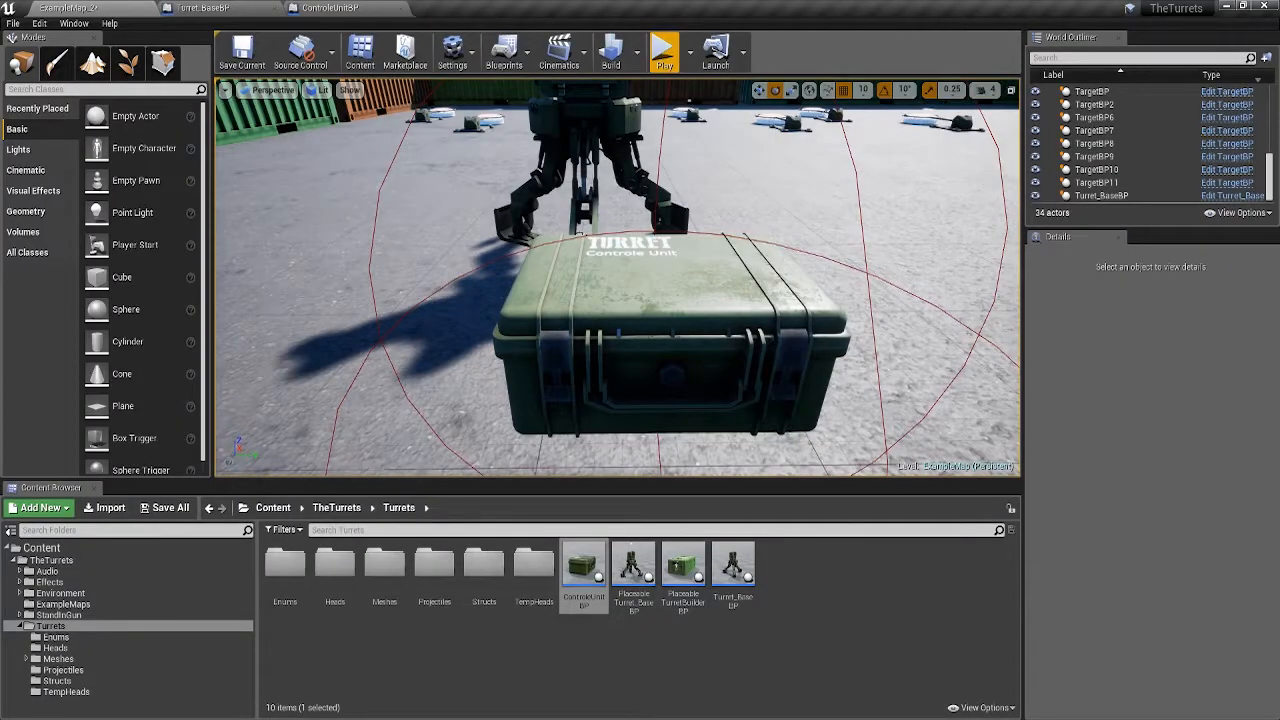
# - Delete the control unit and the turret from the level
pyautogui.moveTo(617, 276); pyautogui.dragTo(570, 245, button='right')
pyautogui.click(700, 280)
pyautogui.press('Delete')
pyautogui.click(628, 200)
pyautogui.press('Delete')
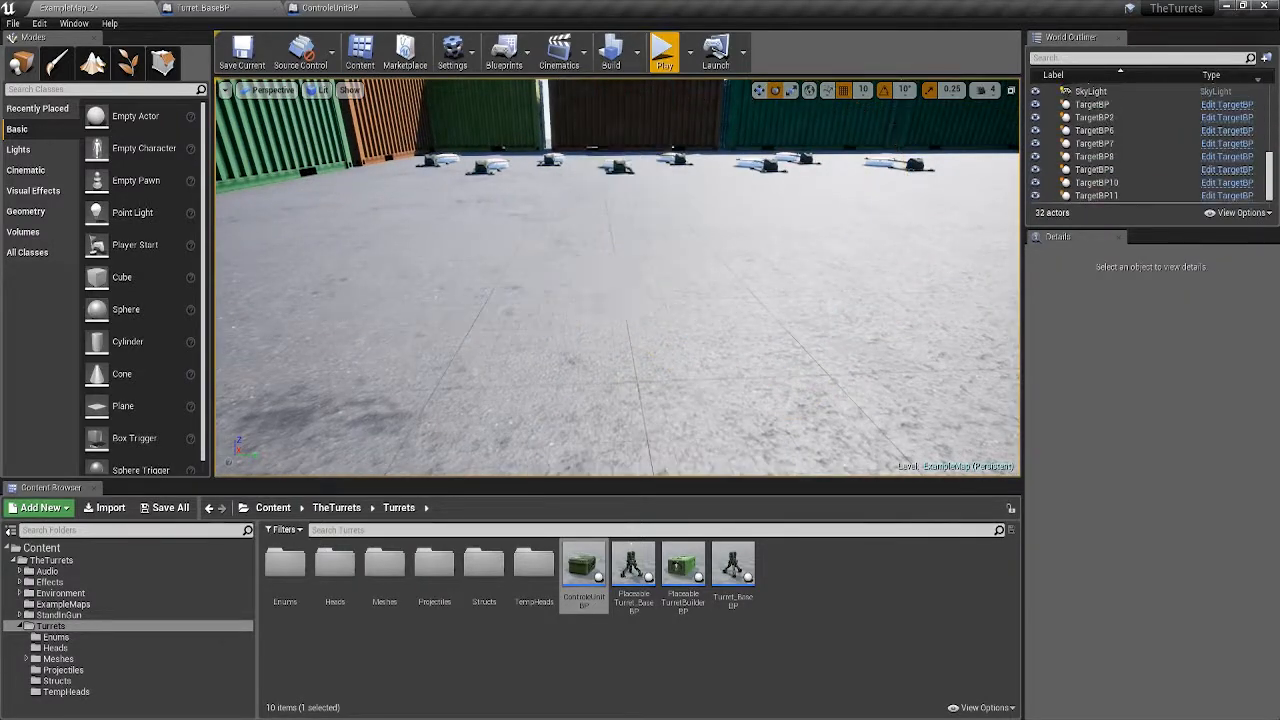
# - Select the TargetBP7 target and examine its disk, stand and settings
pyautogui.moveTo(628, 200); pyautogui.dragTo(604, 282, button='right')
pyautogui.click(632, 362)
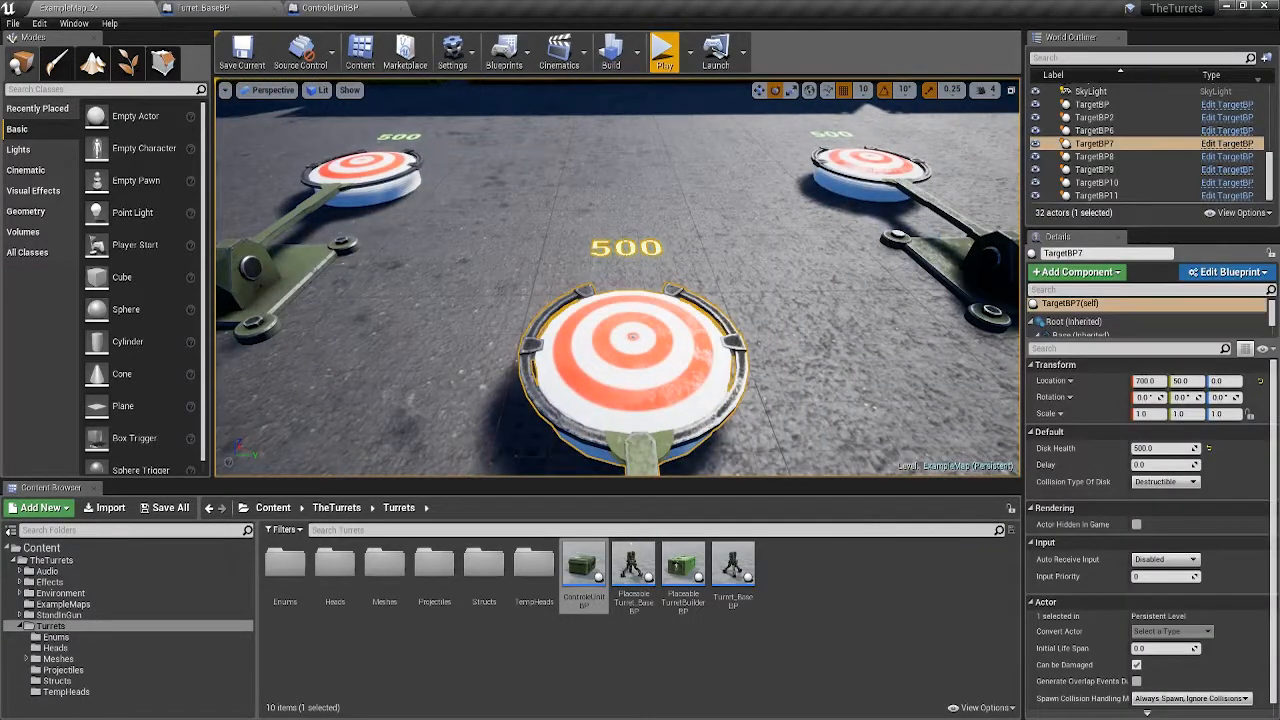
pyautogui.moveTo(632, 362); pyautogui.dragTo(632, 394, button='right')
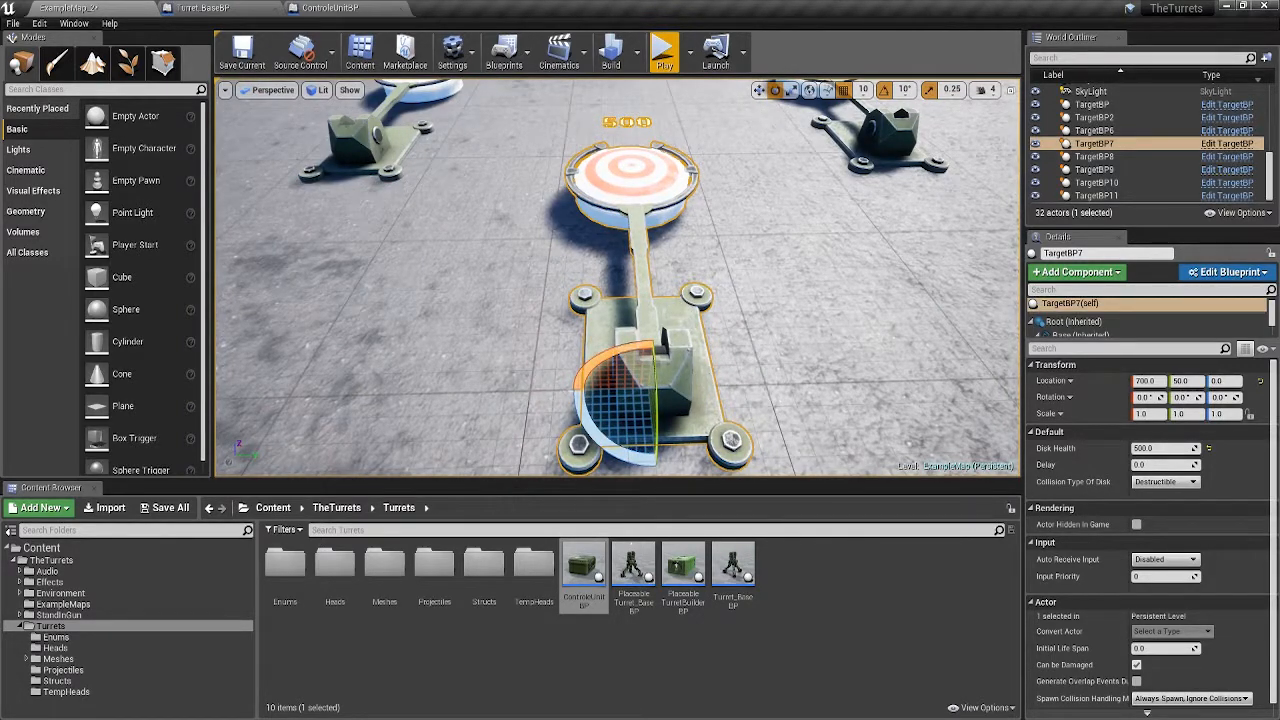
pyautogui.moveTo(632, 300); pyautogui.dragTo(632, 446)
pyautogui.moveTo(632, 446); pyautogui.dragTo(632, 340, button='right')
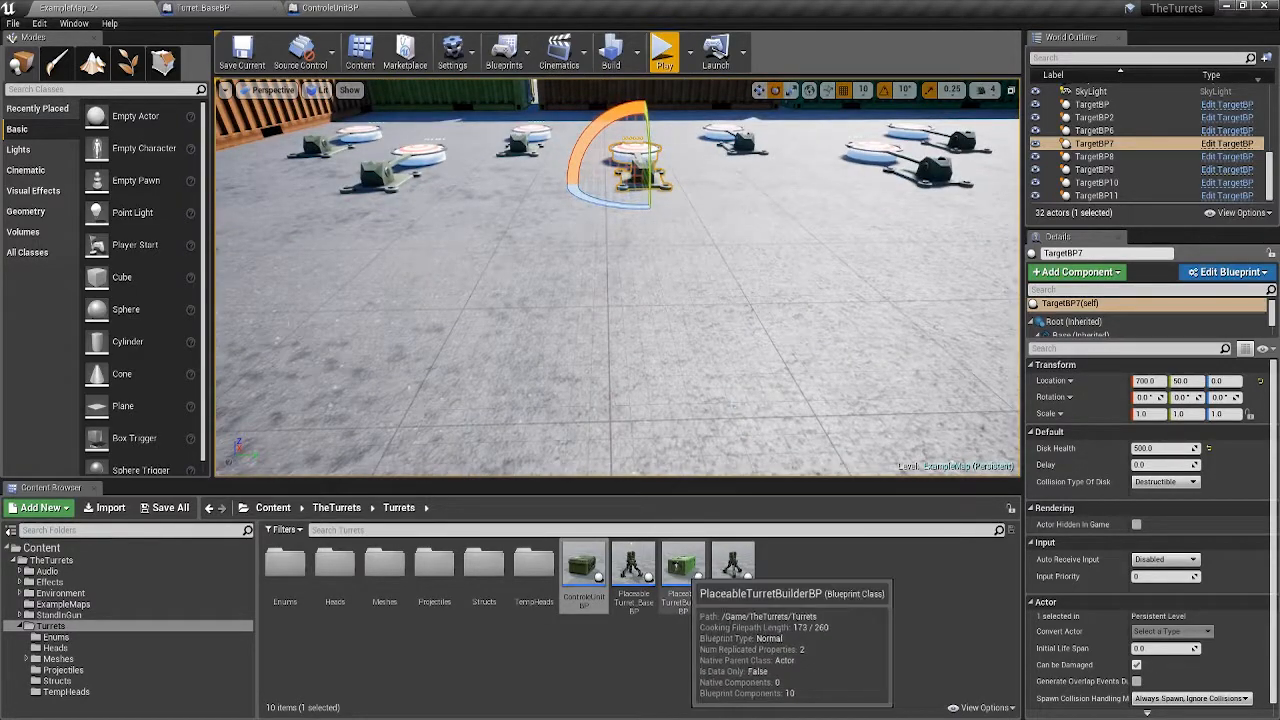
# - Place a PlaceableTurretBuilderBP crate on the floor in front of the targets at location 320, 30, 0
pyautogui.moveTo(683, 568); pyautogui.dragTo(730, 360)
pyautogui.moveTo(736, 440); pyautogui.dragTo(674, 400)
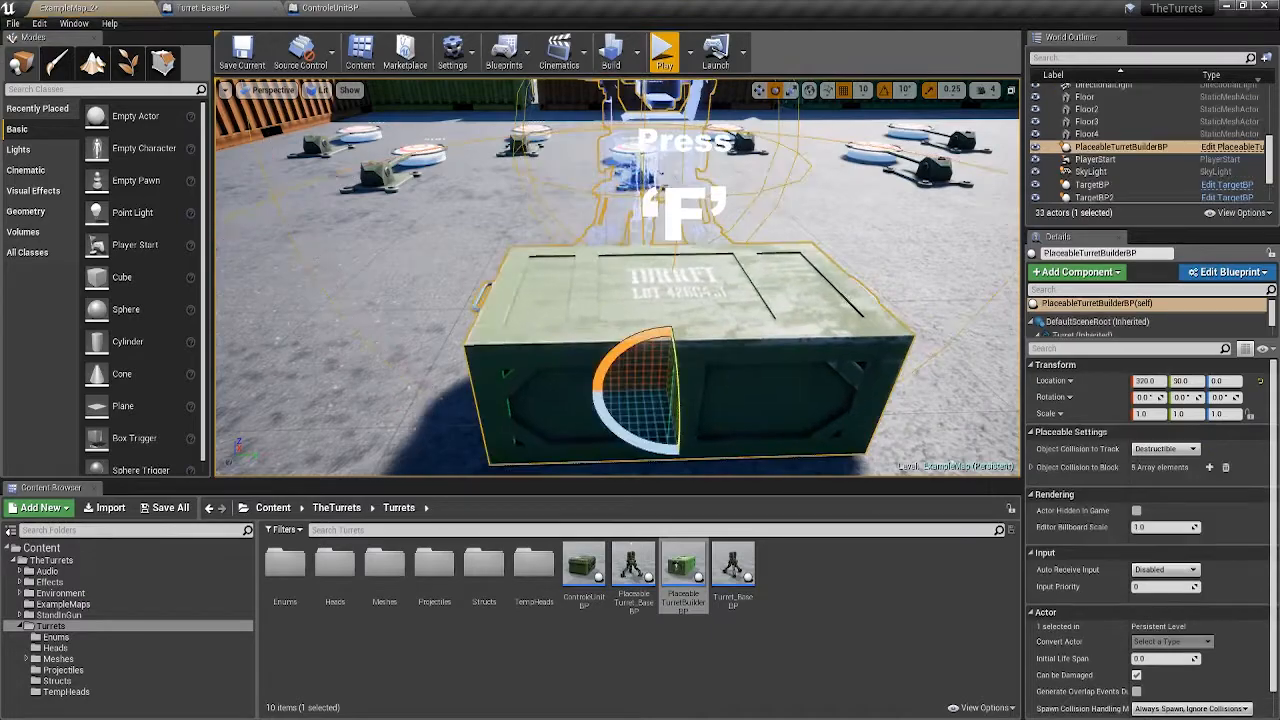
pyautogui.moveTo(674, 400); pyautogui.dragTo(505, 380, button='right')
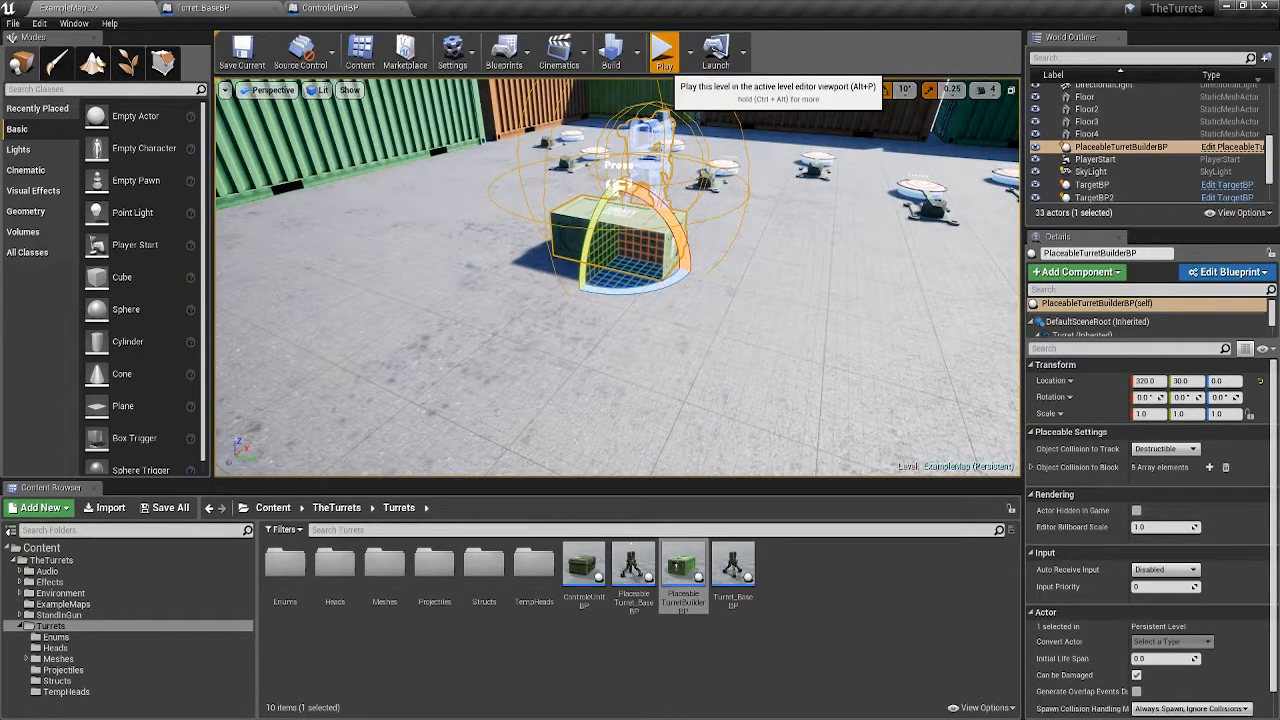
# - Play the level, deploy the turret from the builder crate, and fly around it to examine the holographic head preview
pyautogui.click(664, 50)
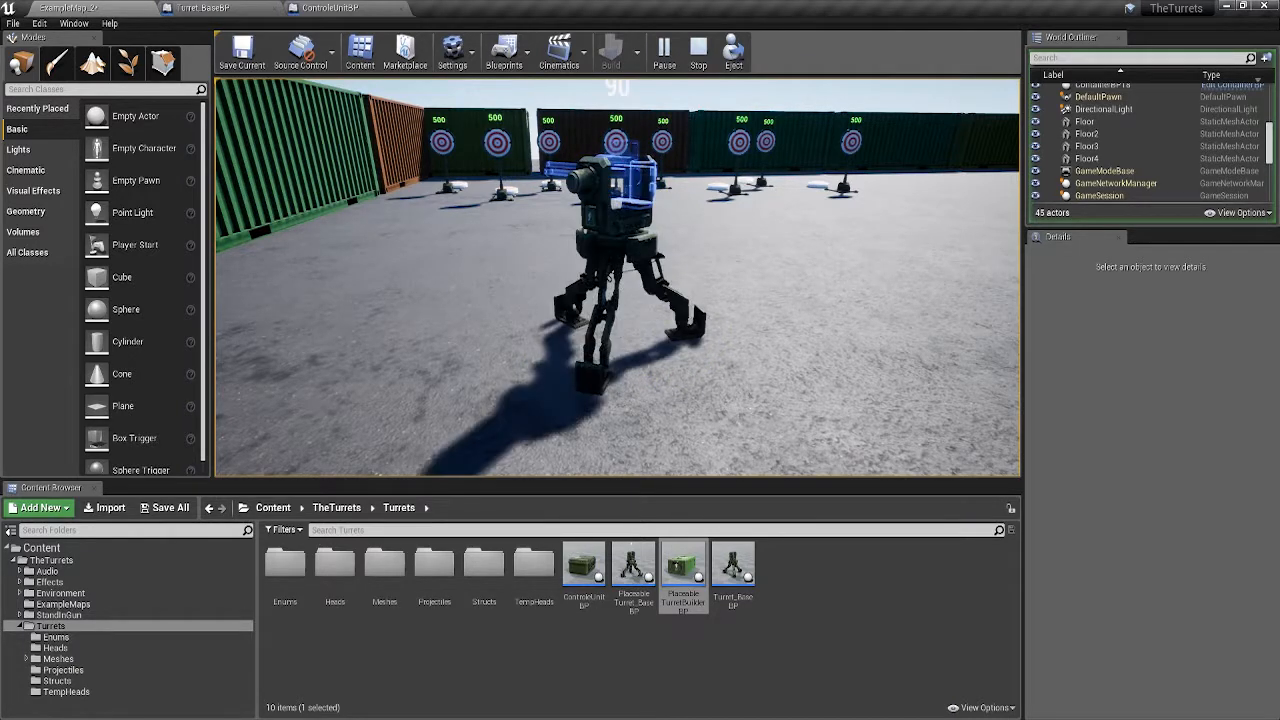
pyautogui.press('a')
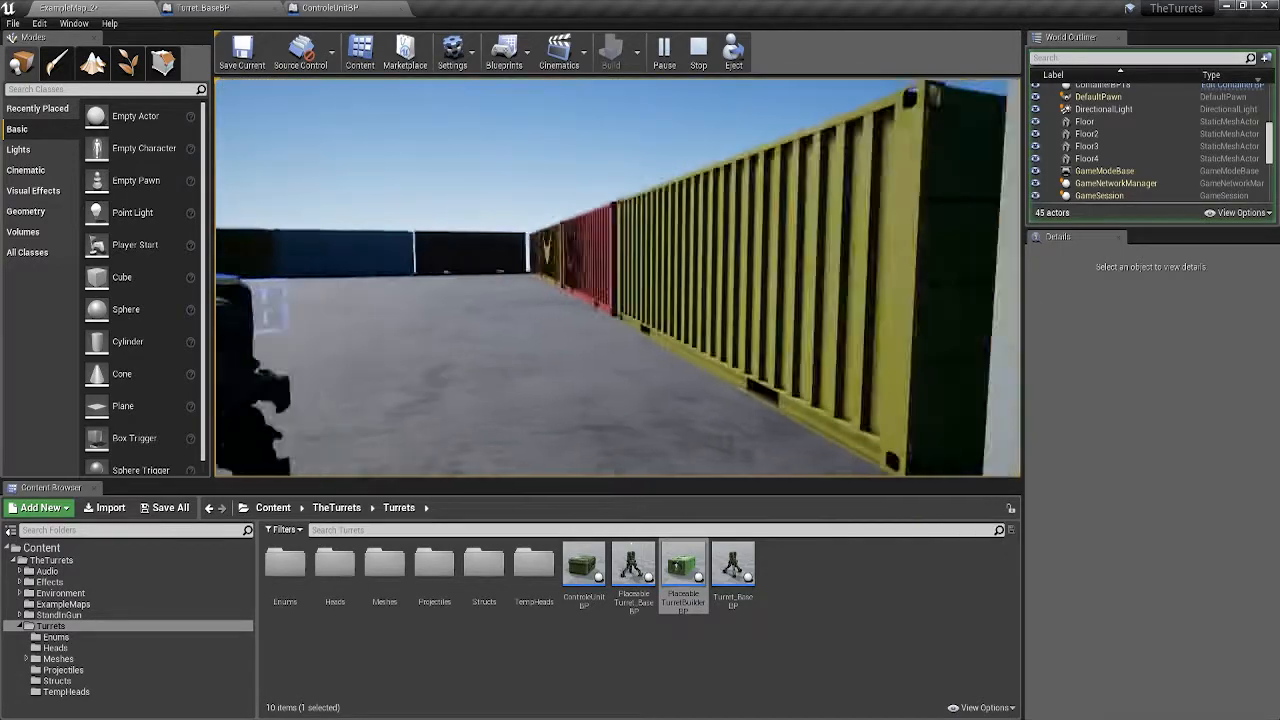
pyautogui.press('d')
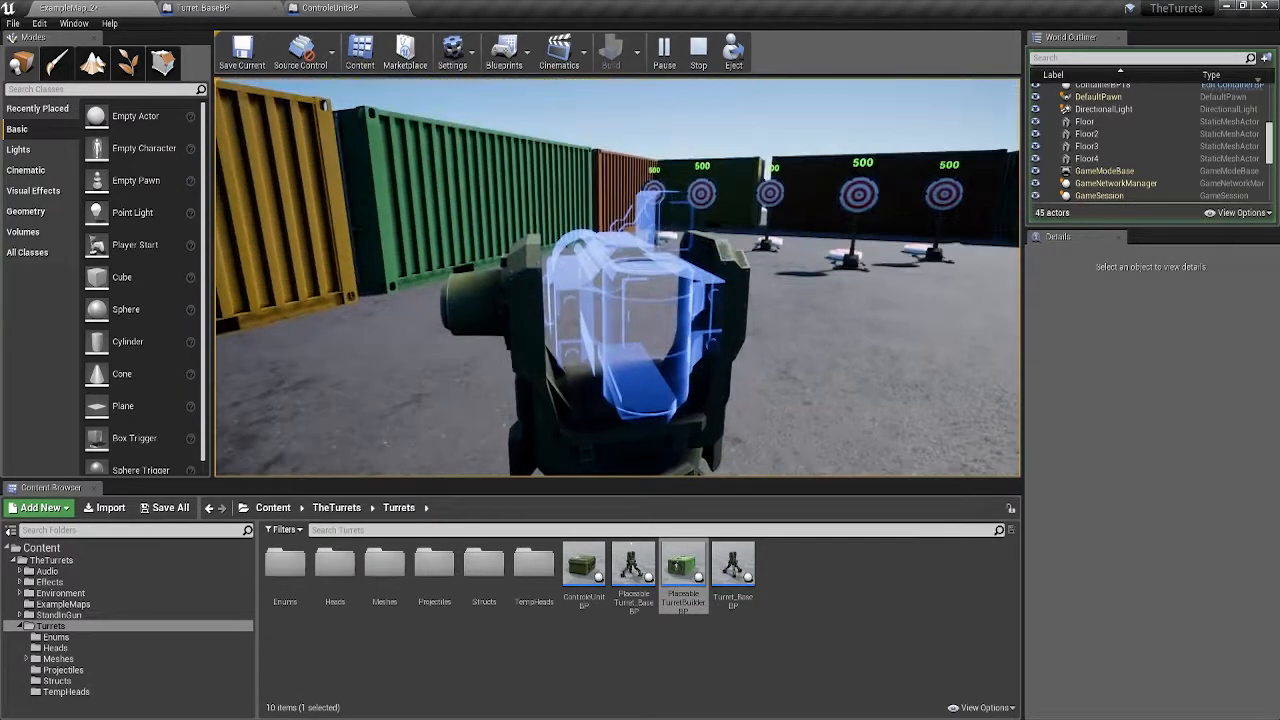
pyautogui.press('s')
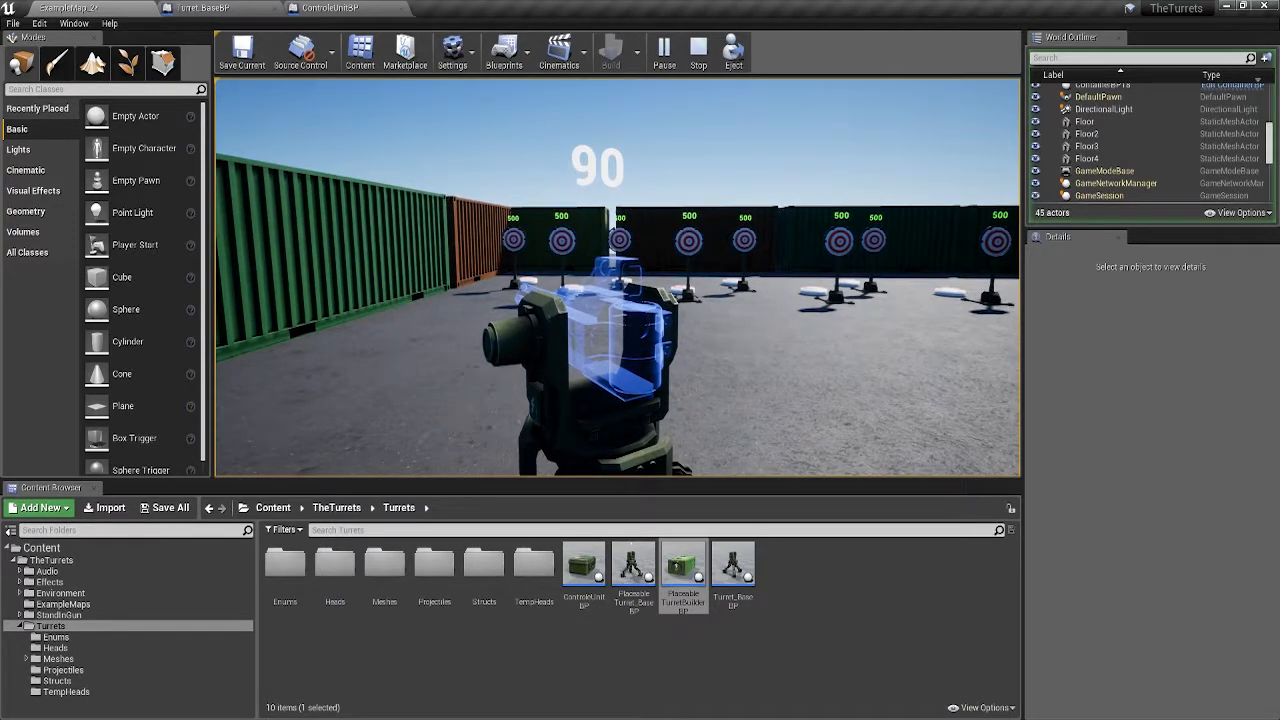
# - Toggle the deployed turret's angle option between 90 and 180, ending on 90
pyautogui.press('e')
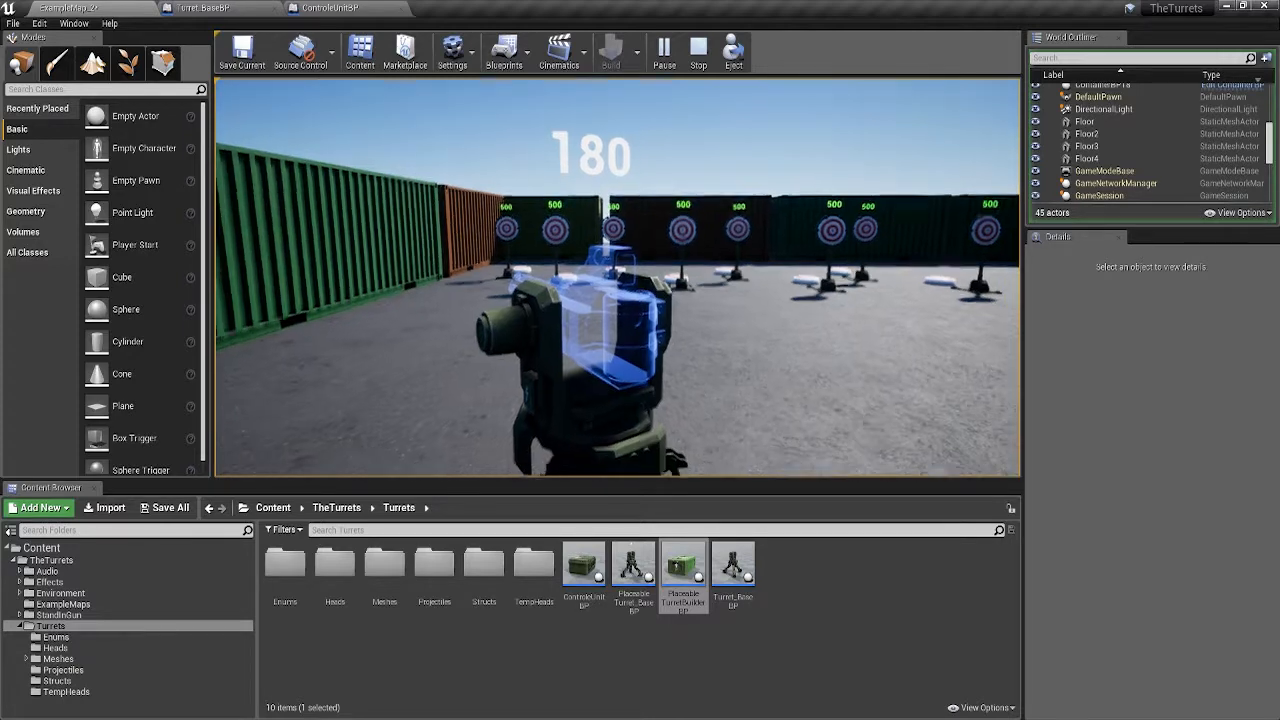
pyautogui.press('e')
pyautogui.press('e')
pyautogui.press('e')
pyautogui.press('e')
pyautogui.press('e')
pyautogui.press('e')
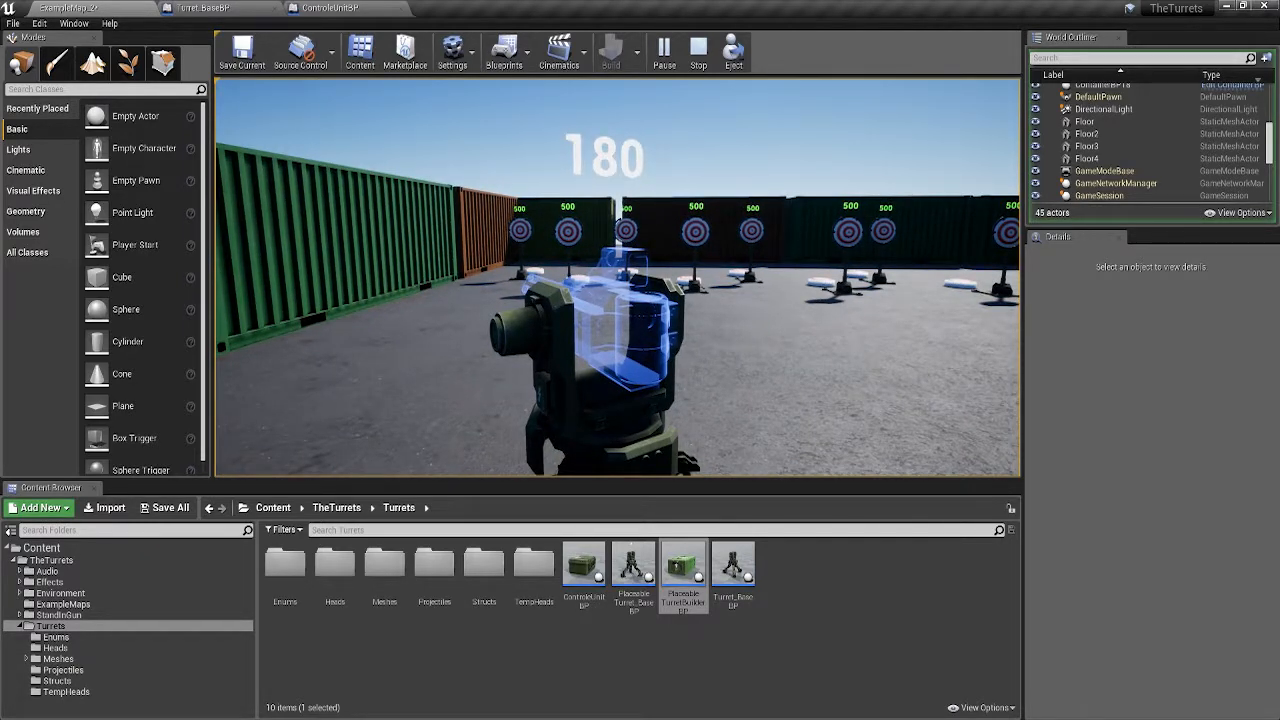
pyautogui.press('e')
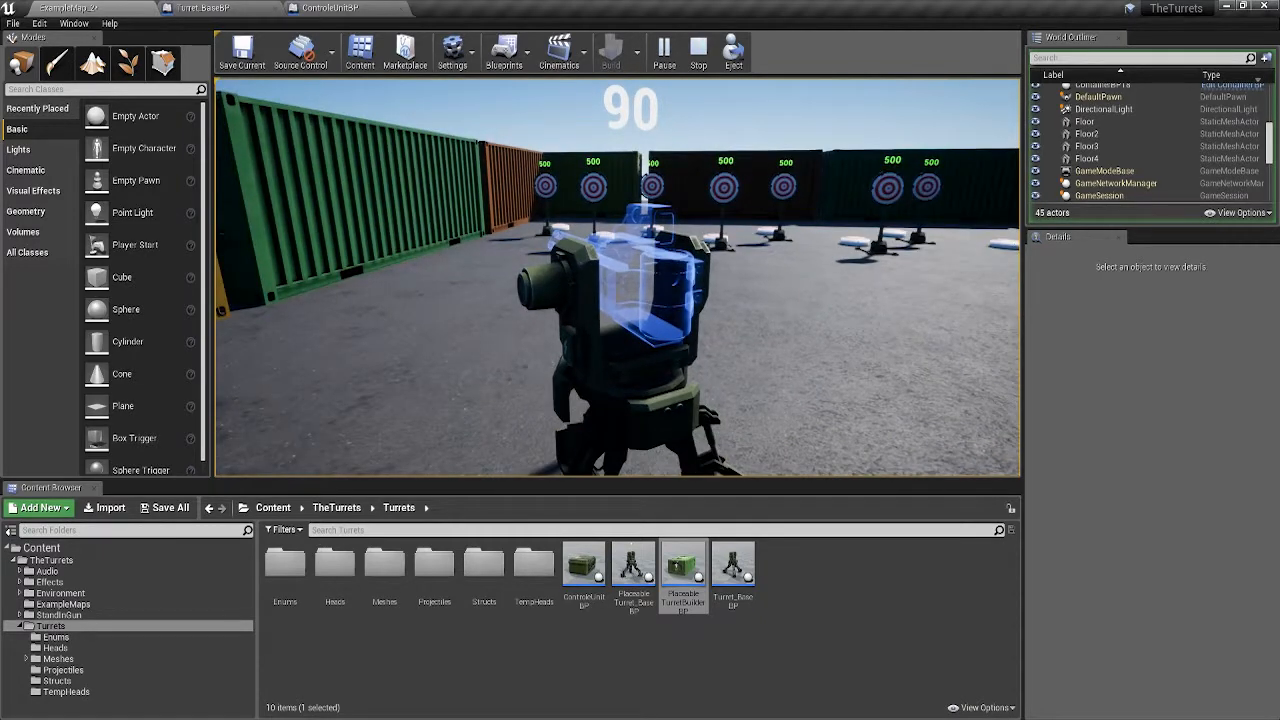
# - Mount a different head on the deployed turret, fly around it to examine its laser sweep, and stop the session
pyautogui.press('e')
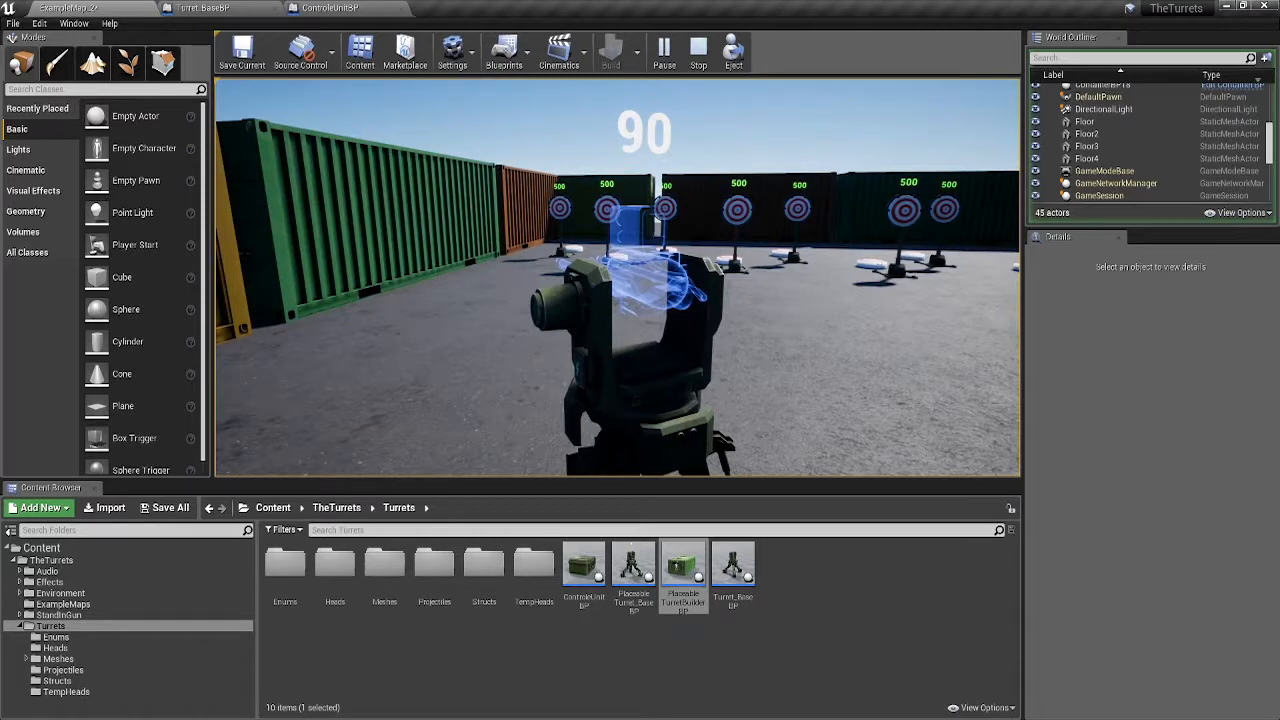
pyautogui.press('e')
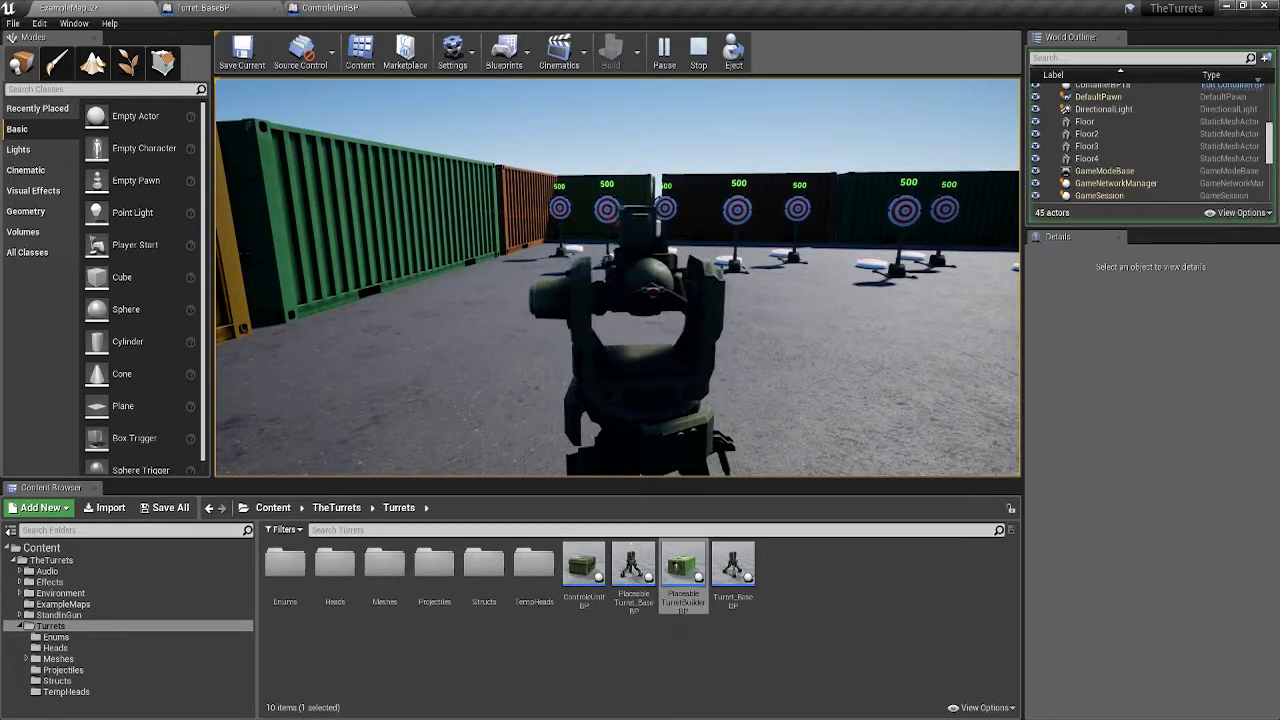
pyautogui.press('d')
pyautogui.press('a')
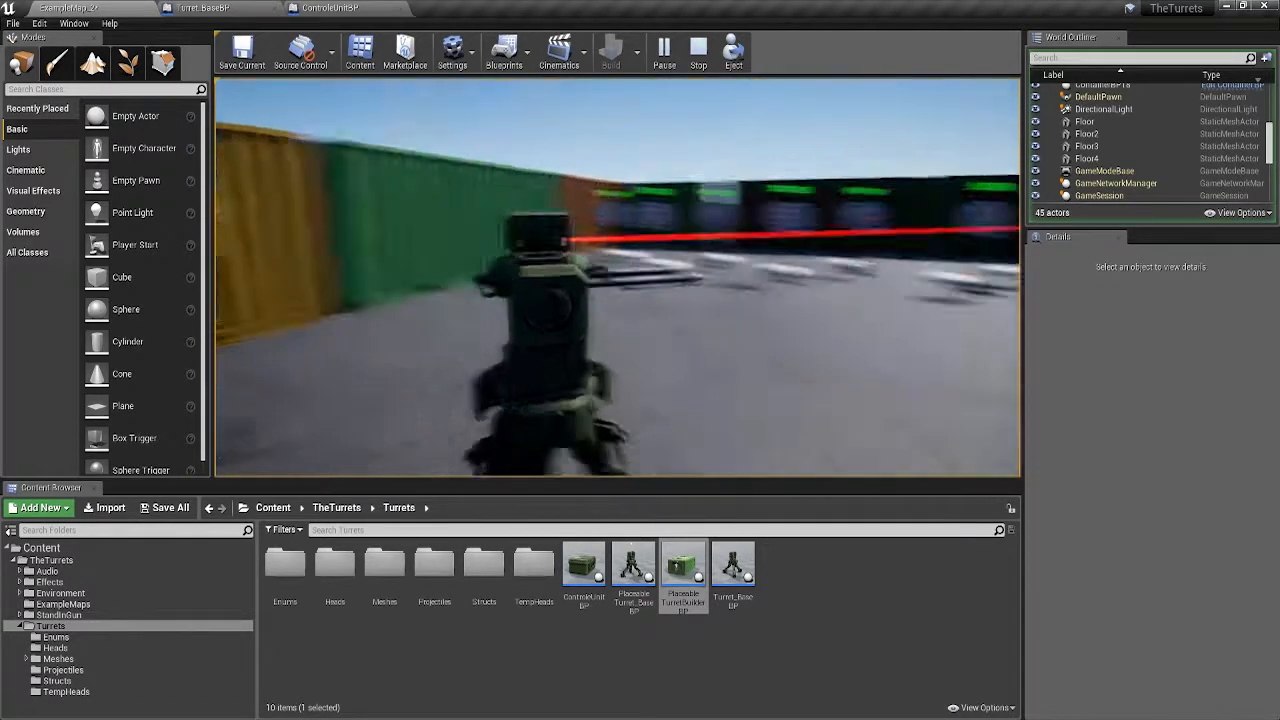
pyautogui.press('a')
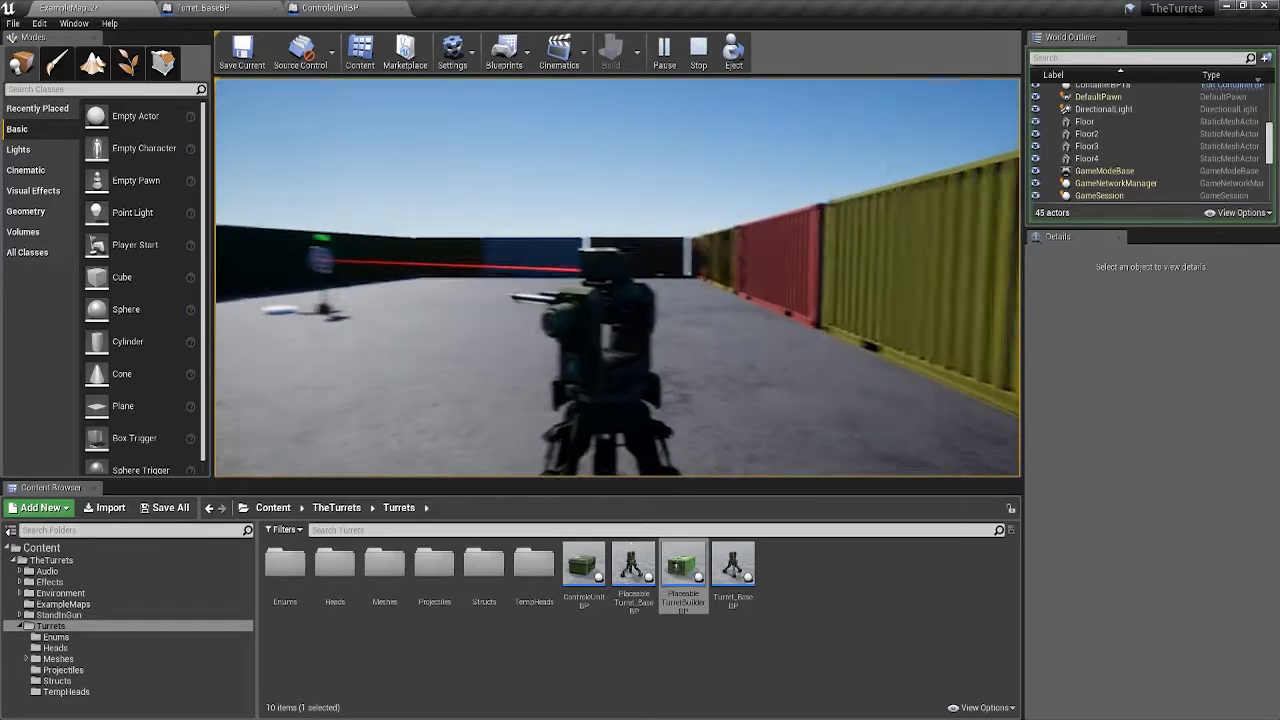
pyautogui.press('d')
pyautogui.press('Escape')
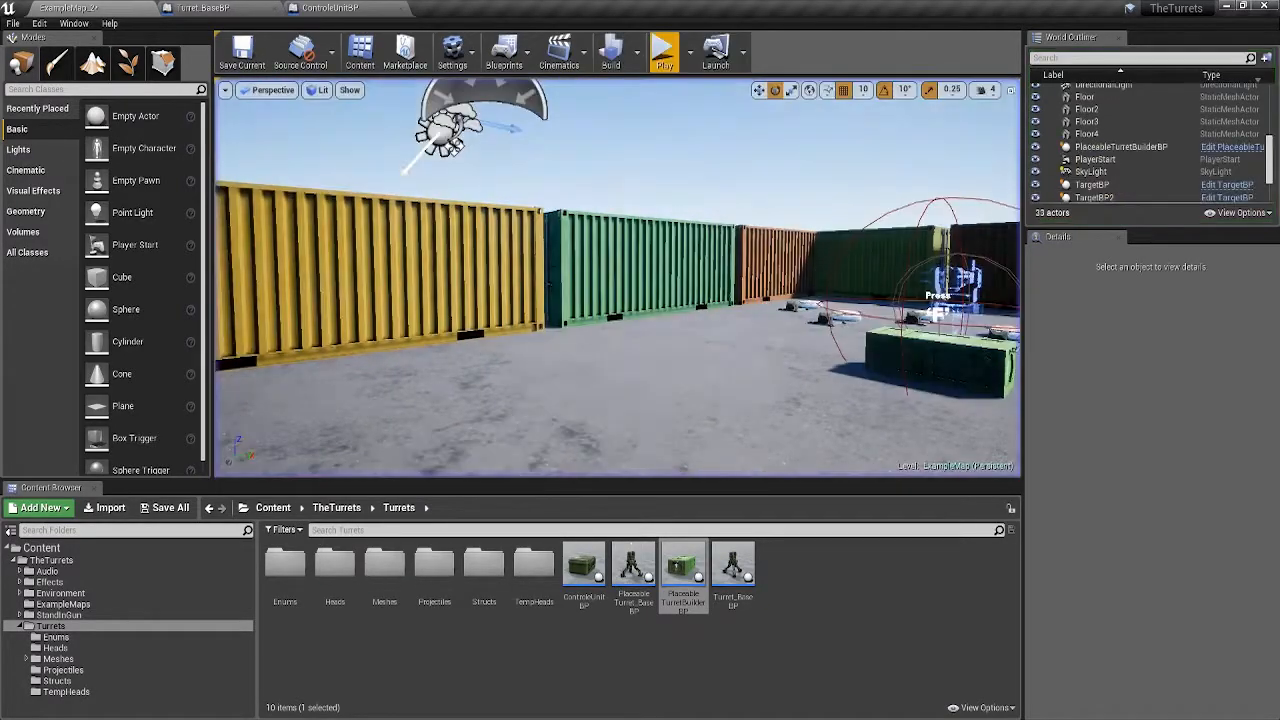
# - Select the turret builder crate in the level and expand its Object Collision to Block list to review the entries
pyautogui.moveTo(617, 277); pyautogui.dragTo(820, 340, button='right')
pyautogui.press('w')
pyautogui.click(590, 295)
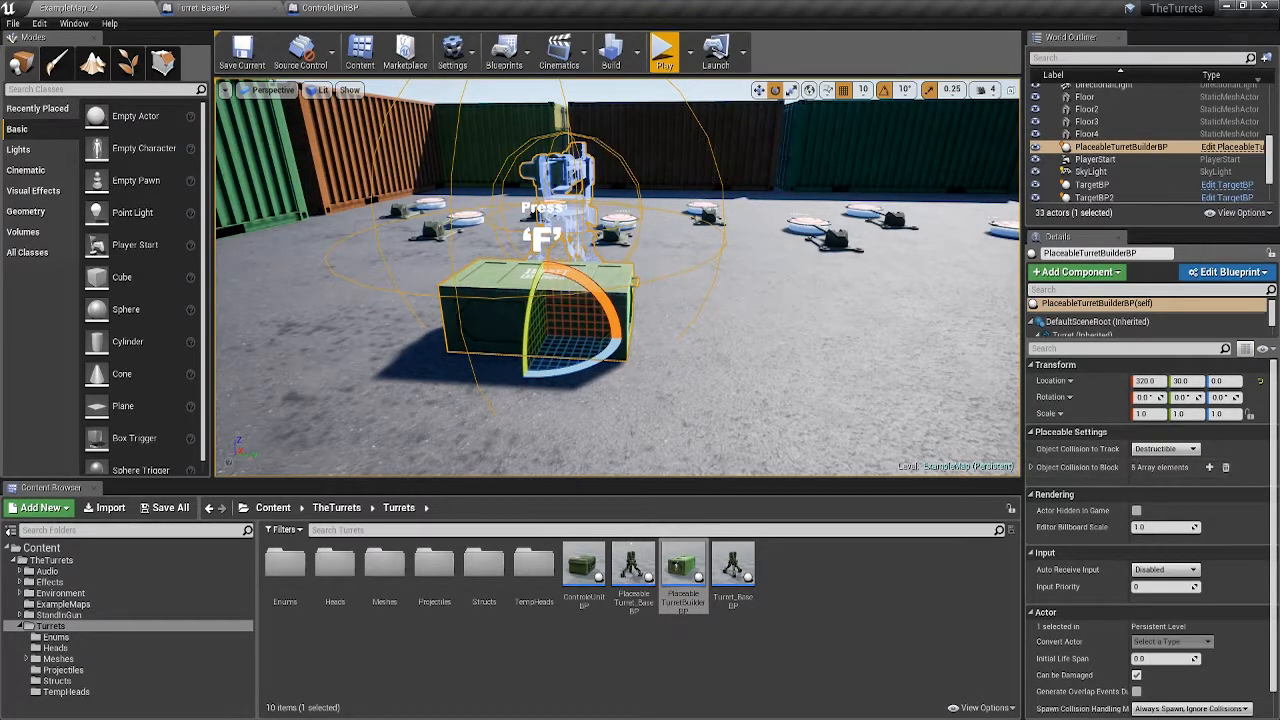
pyautogui.click(1031, 467)
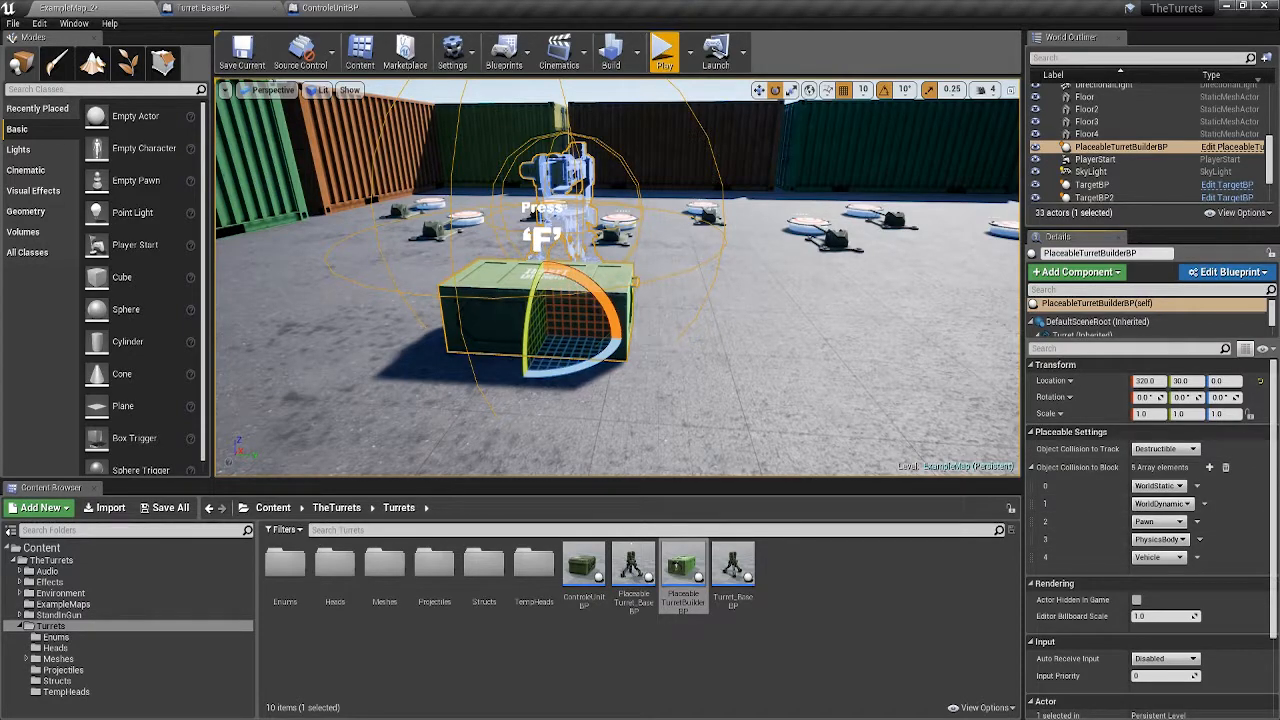
# - Fly around the turret builder crate and nearby targets, reselect the crate, and collapse its Object Collision to Block list
pyautogui.moveTo(645, 355); pyautogui.dragTo(645, 260)
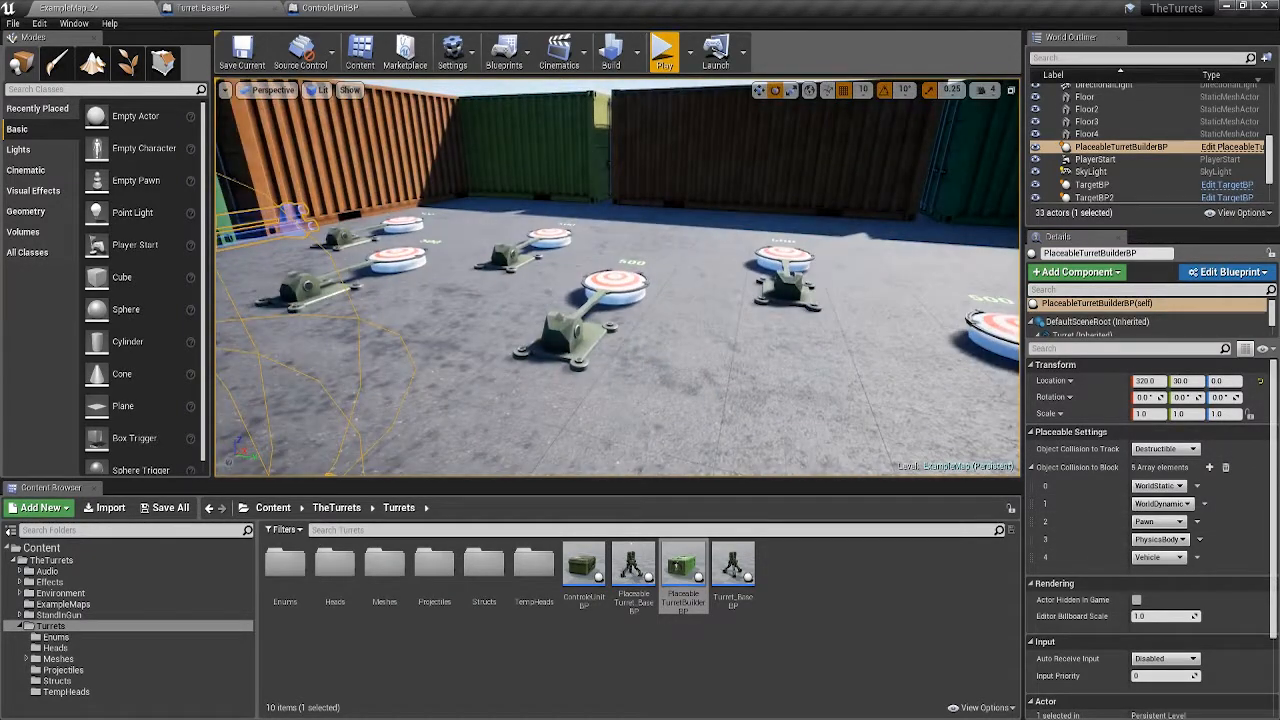
pyautogui.click(568, 335)
pyautogui.moveTo(568, 335); pyautogui.dragTo(430, 385)
pyautogui.moveTo(620, 300); pyautogui.dragTo(830, 290, button='right')
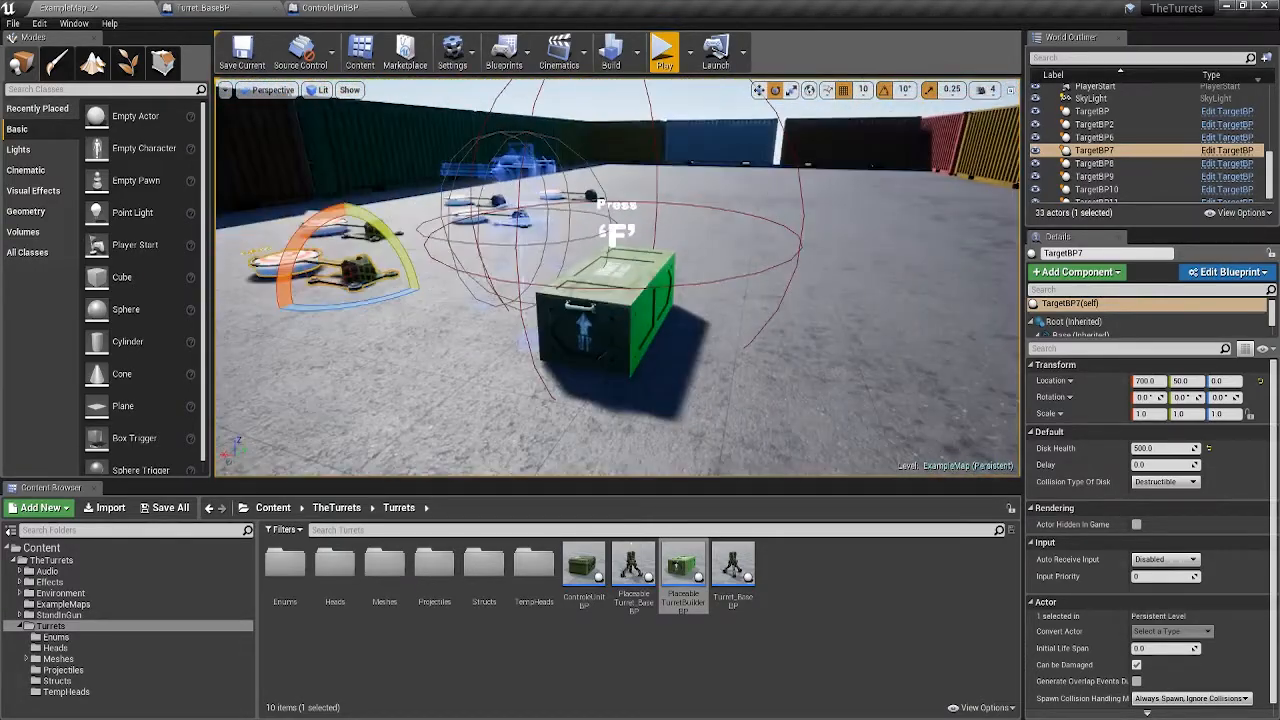
pyautogui.moveTo(620, 280); pyautogui.dragTo(530, 312, button='right')
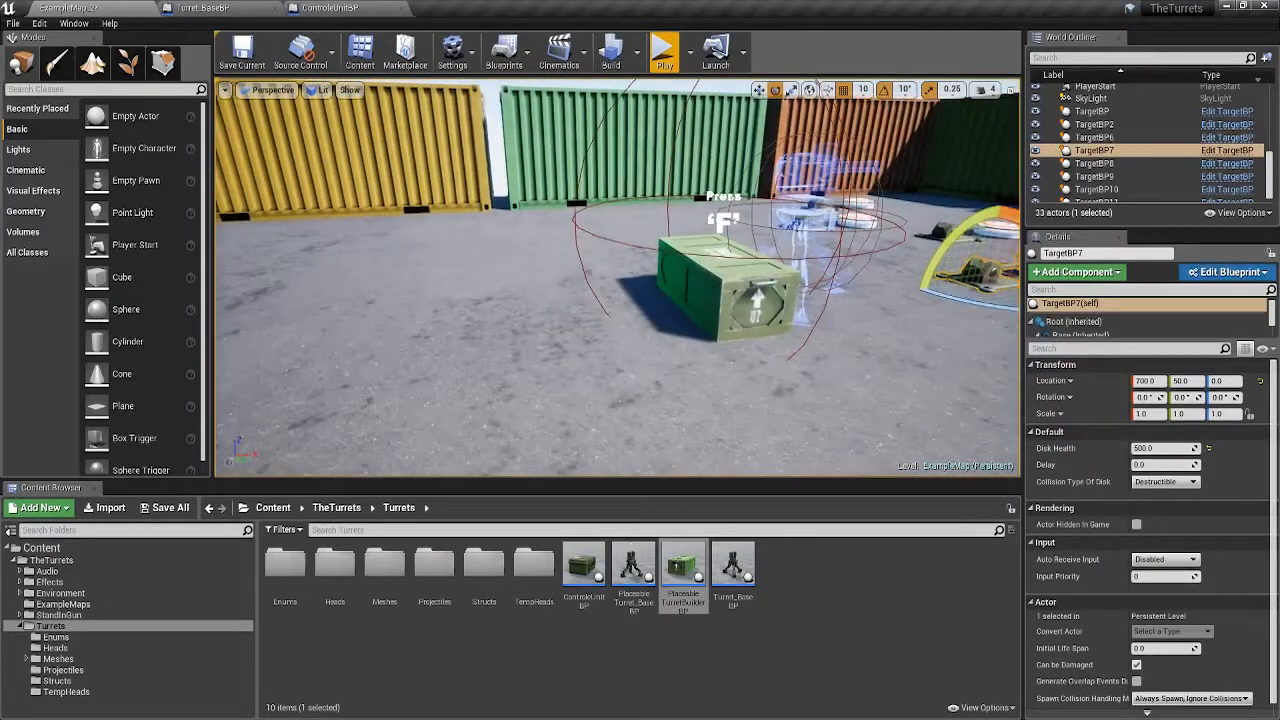
pyautogui.click(748, 290)
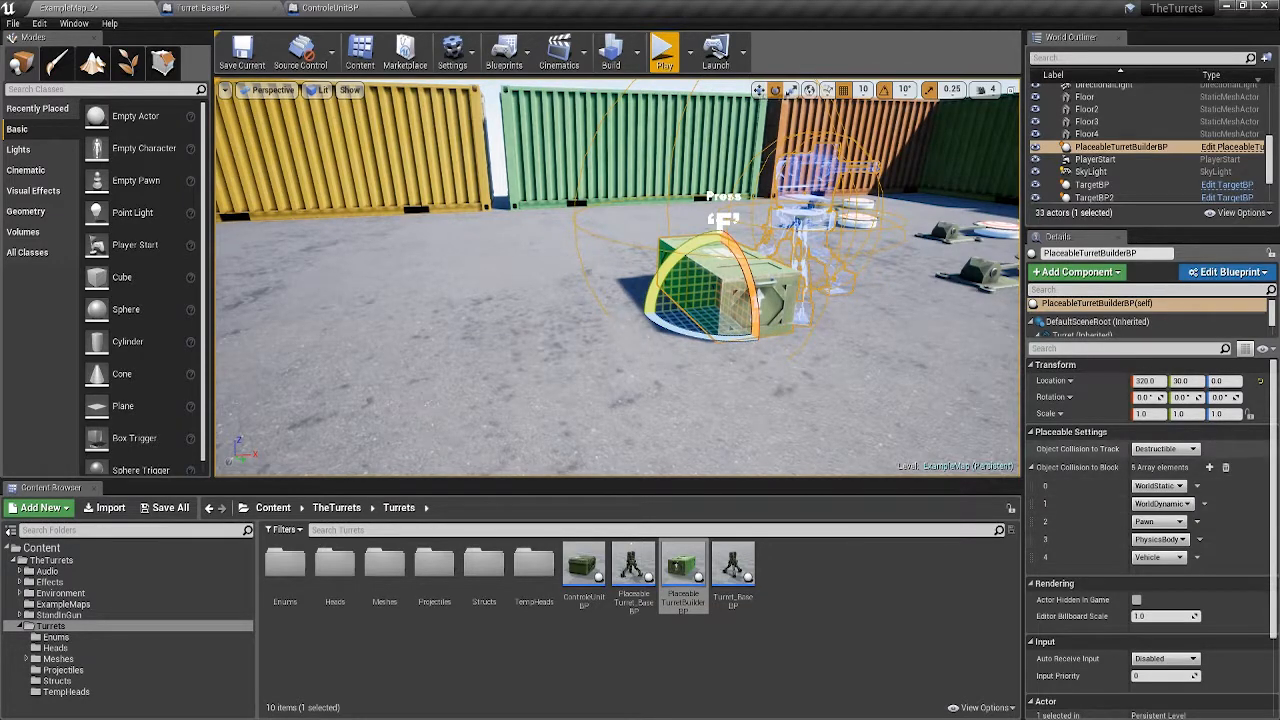
pyautogui.click(1031, 467)
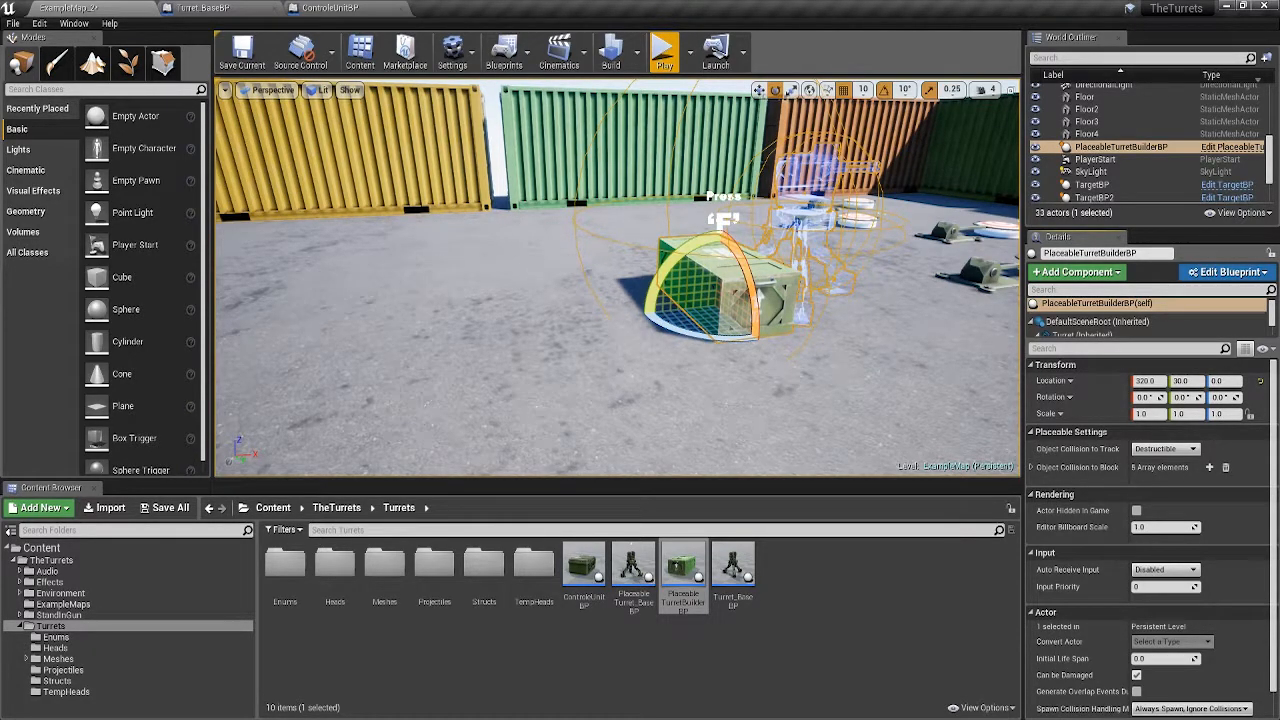
# - Look through the Heads folder and place a Turret_BaseBP from the Turrets folder in the level beside the builder crate
pyautogui.doubleClick(335, 565)
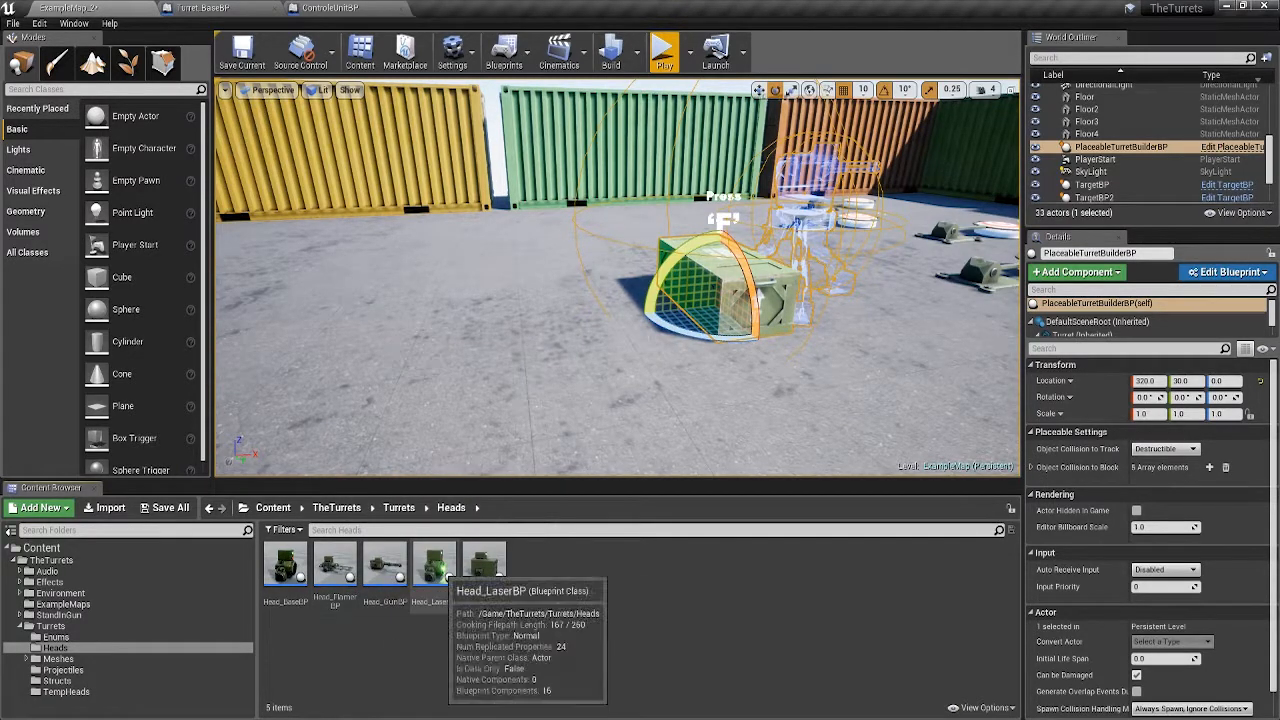
pyautogui.click(285, 572)
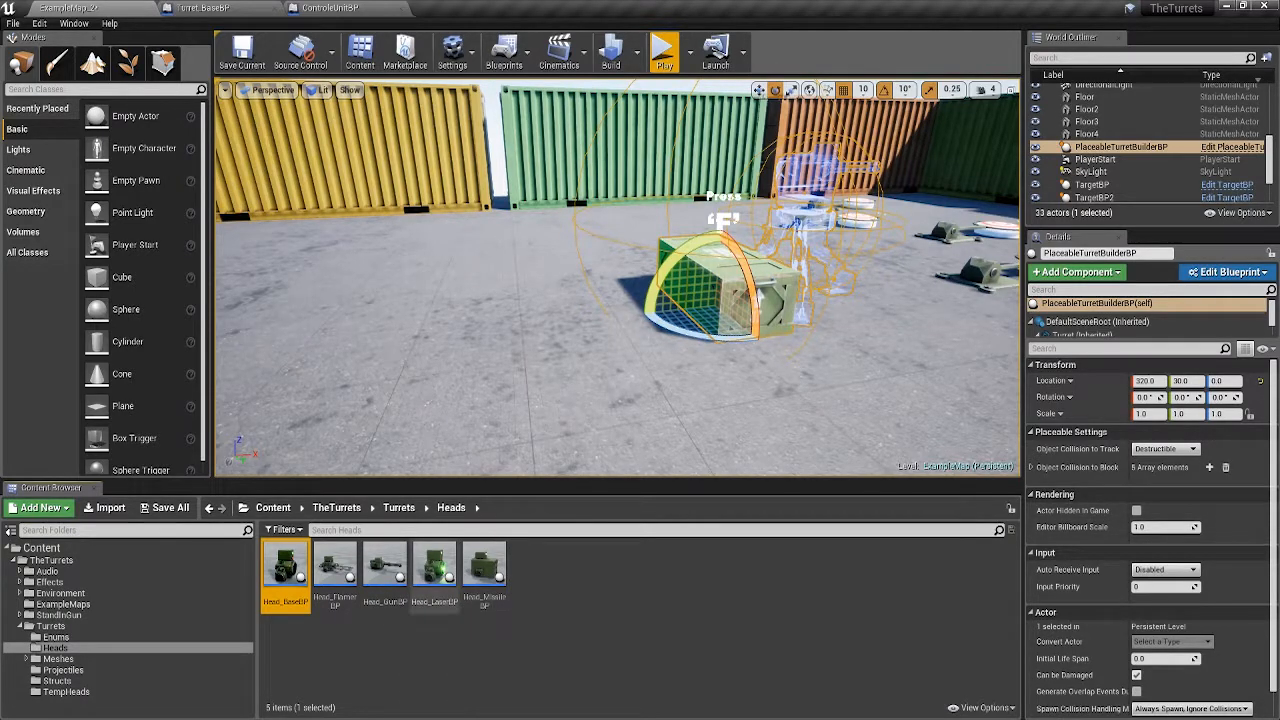
pyautogui.click(50, 626)
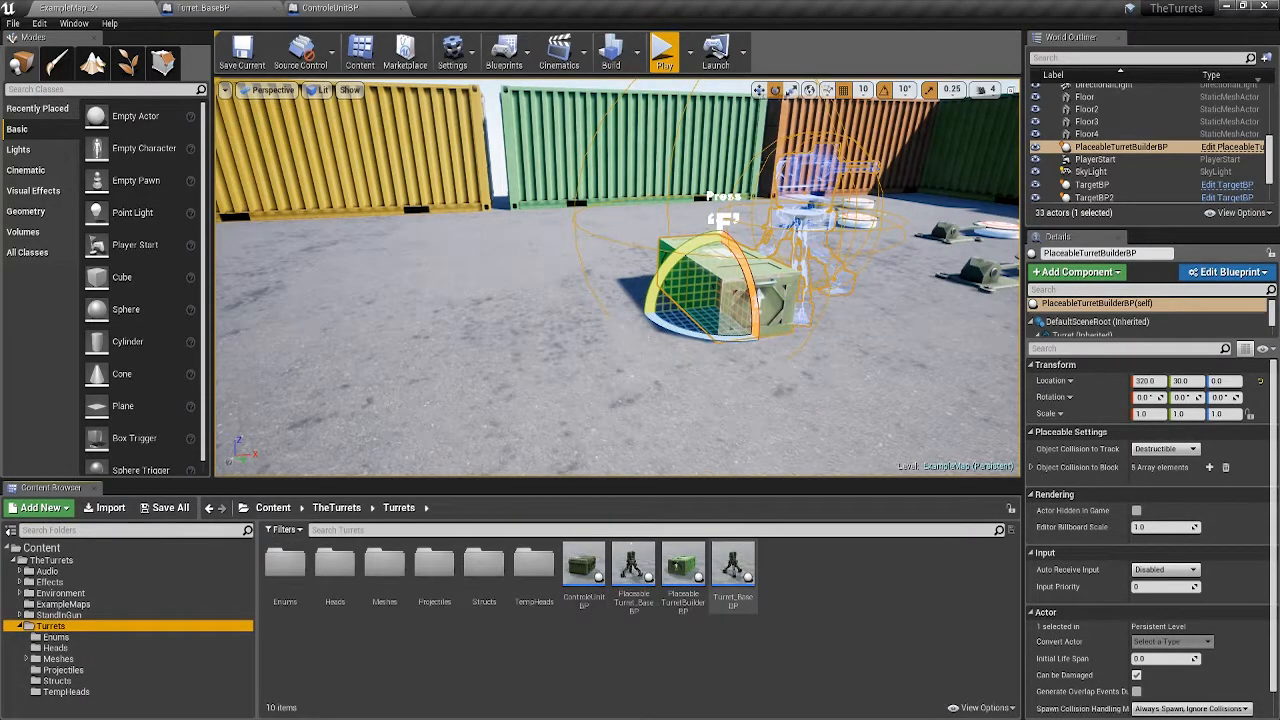
pyautogui.moveTo(733, 575); pyautogui.dragTo(470, 356)
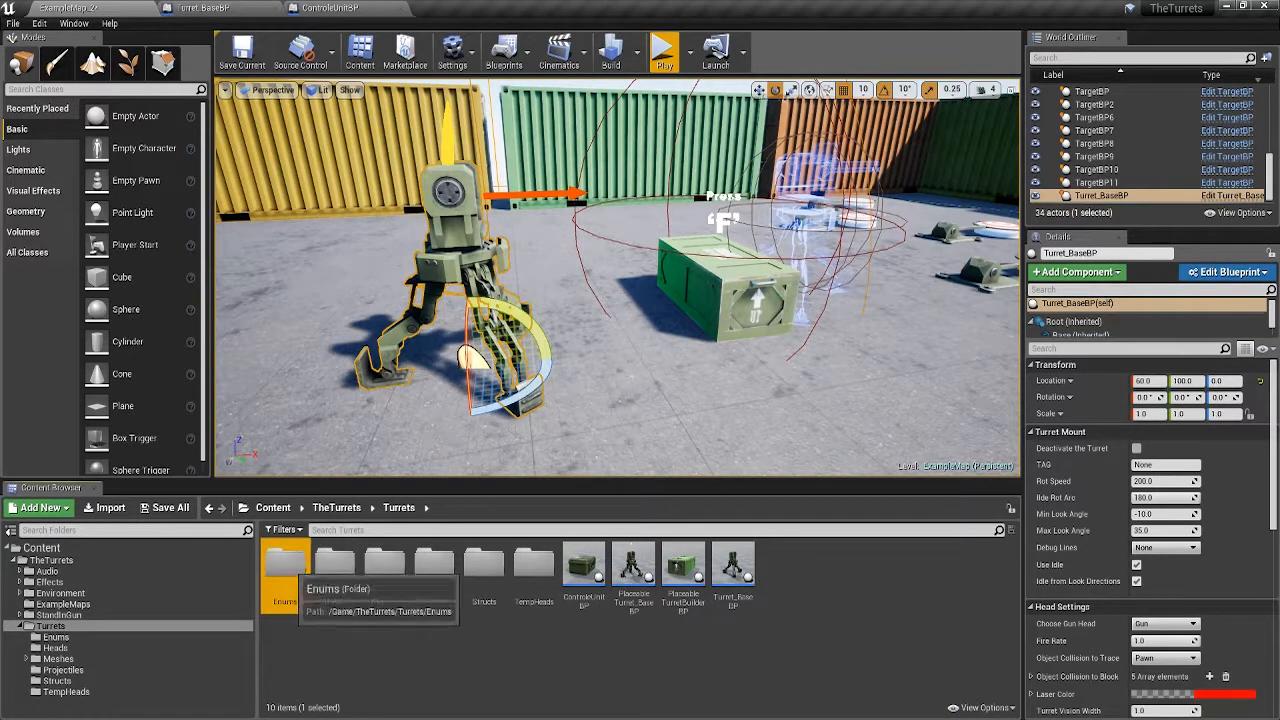
# - Open the ChooseHead enumeration from the Enums folder, review its display names, close it, and return to the level
pyautogui.doubleClick(285, 568)
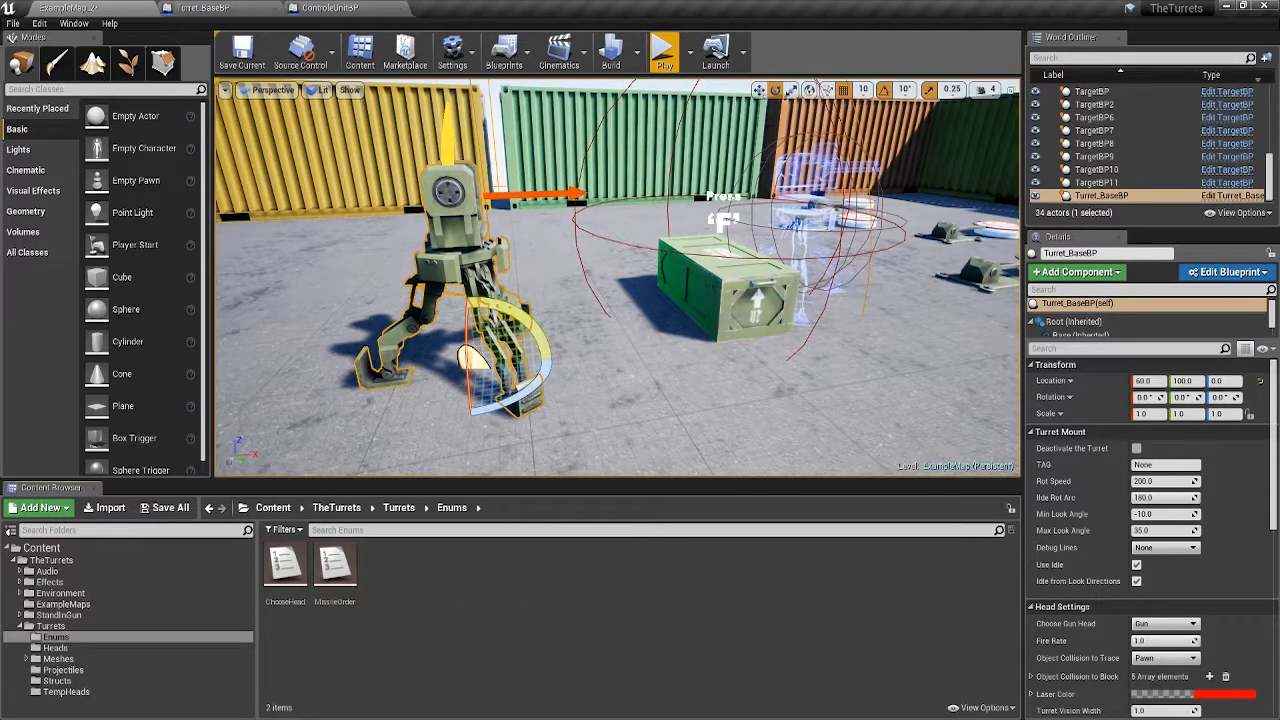
pyautogui.click(334, 565)
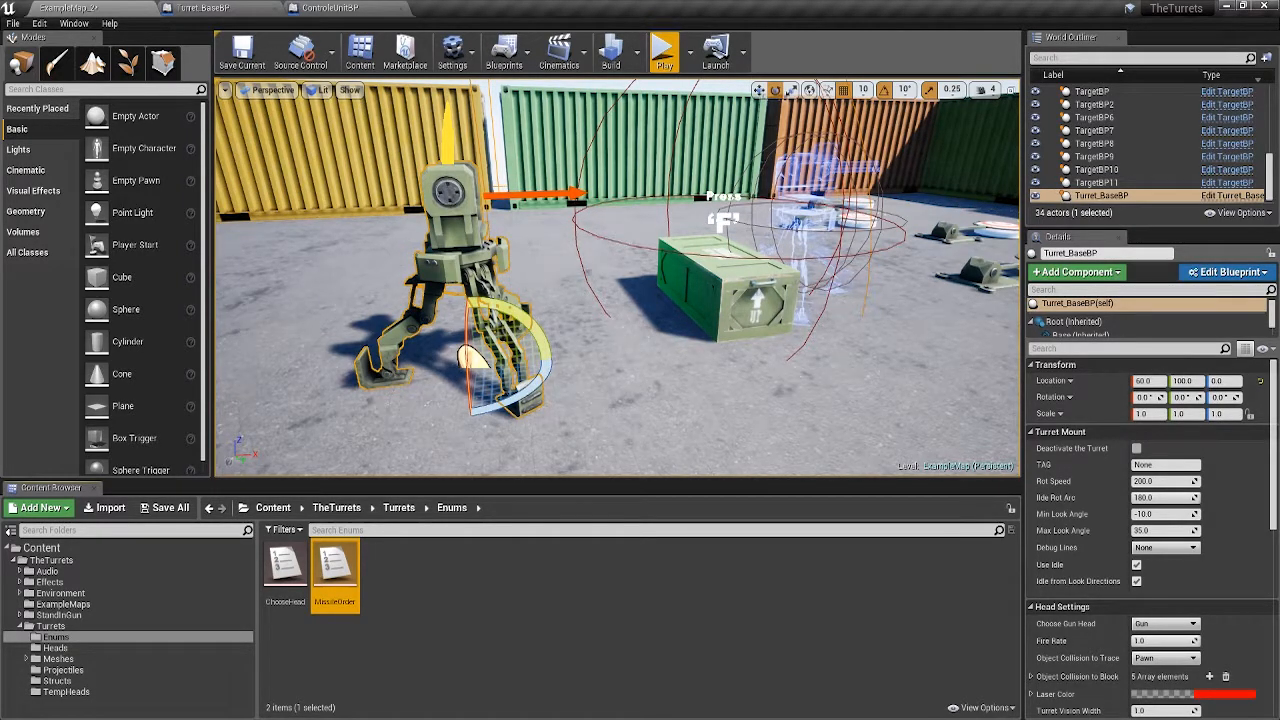
pyautogui.click(285, 566)
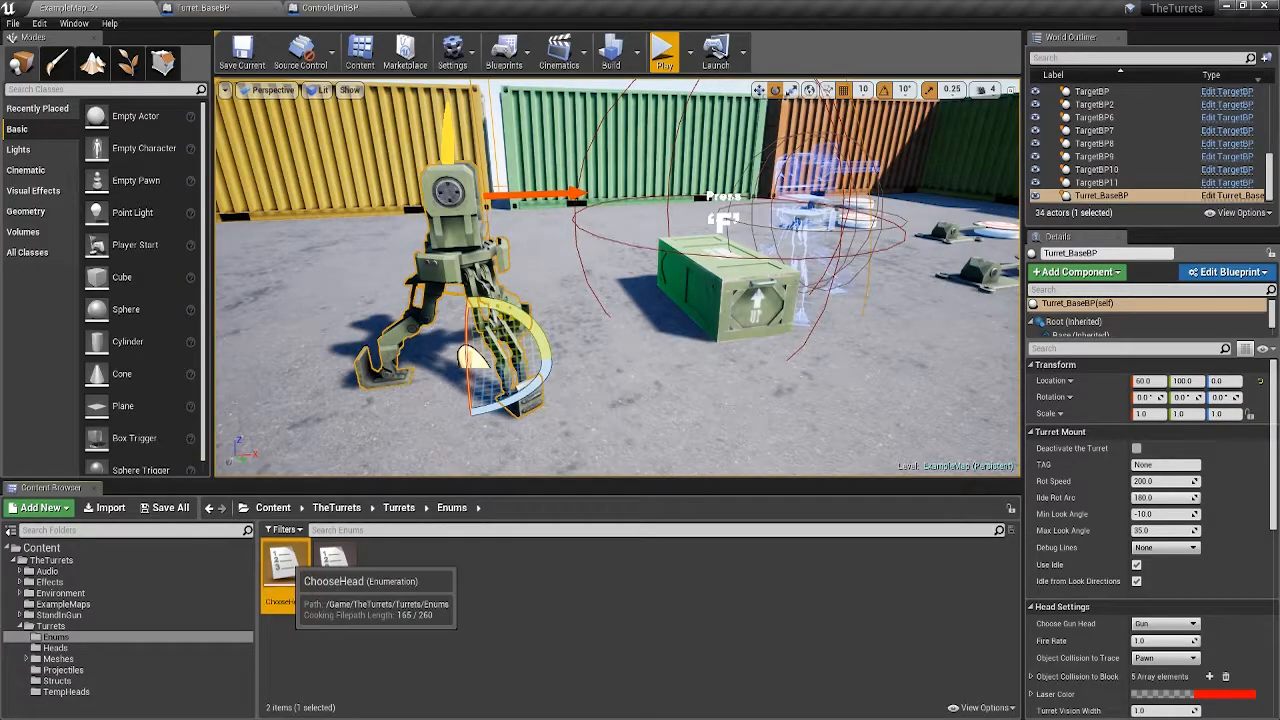
pyautogui.doubleClick(285, 566)
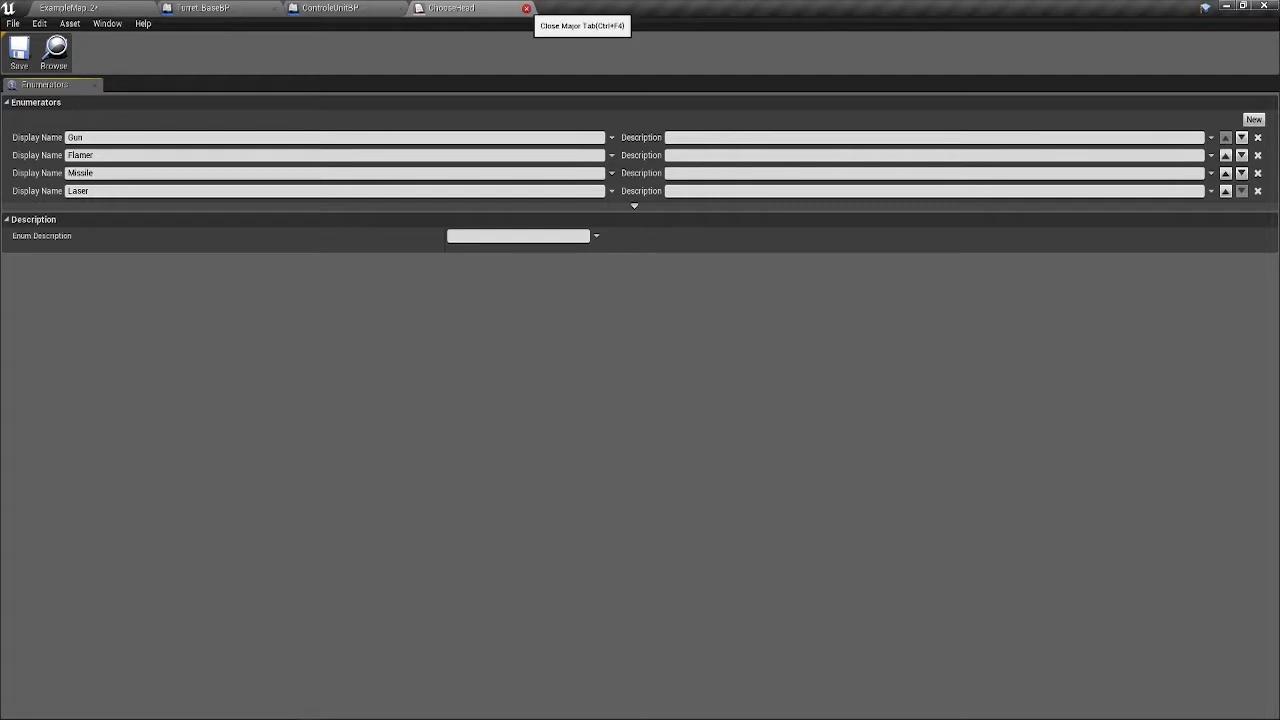
pyautogui.click(526, 8)
pyautogui.click(92, 8)
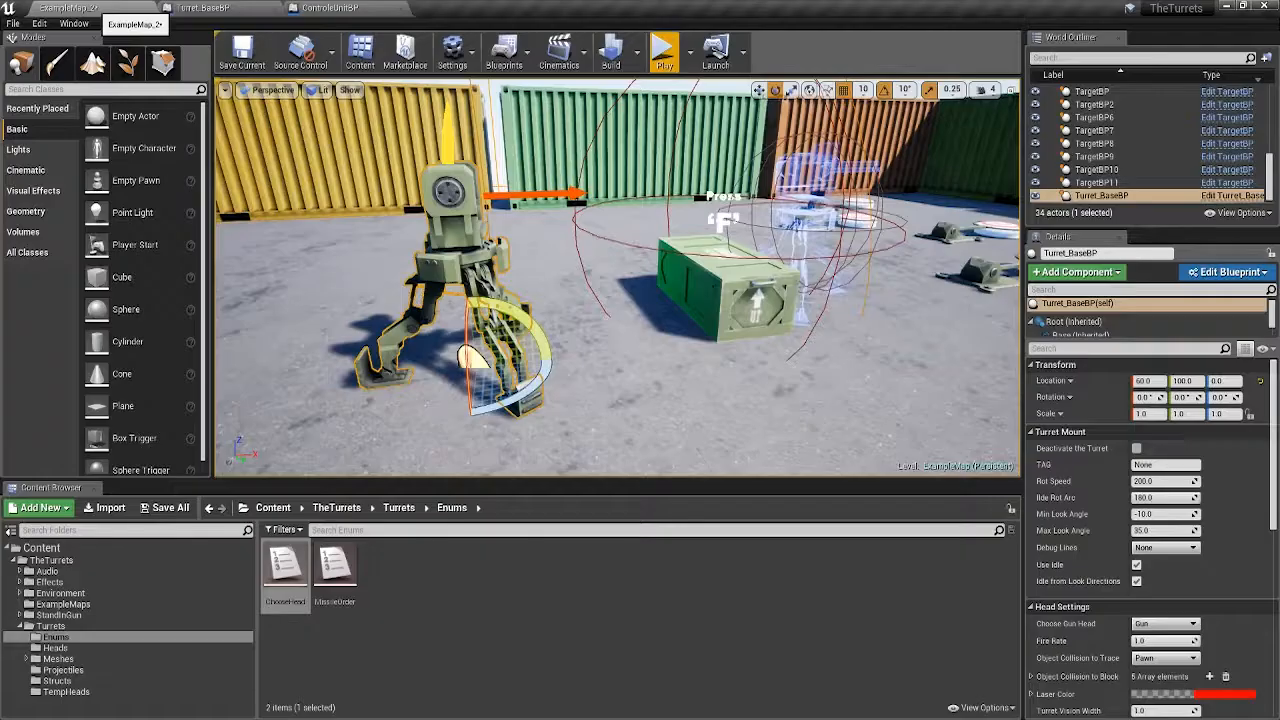
# - Close the Turret_BaseBP blueprint editor and save the ExampleMap level
pyautogui.click(203, 7)
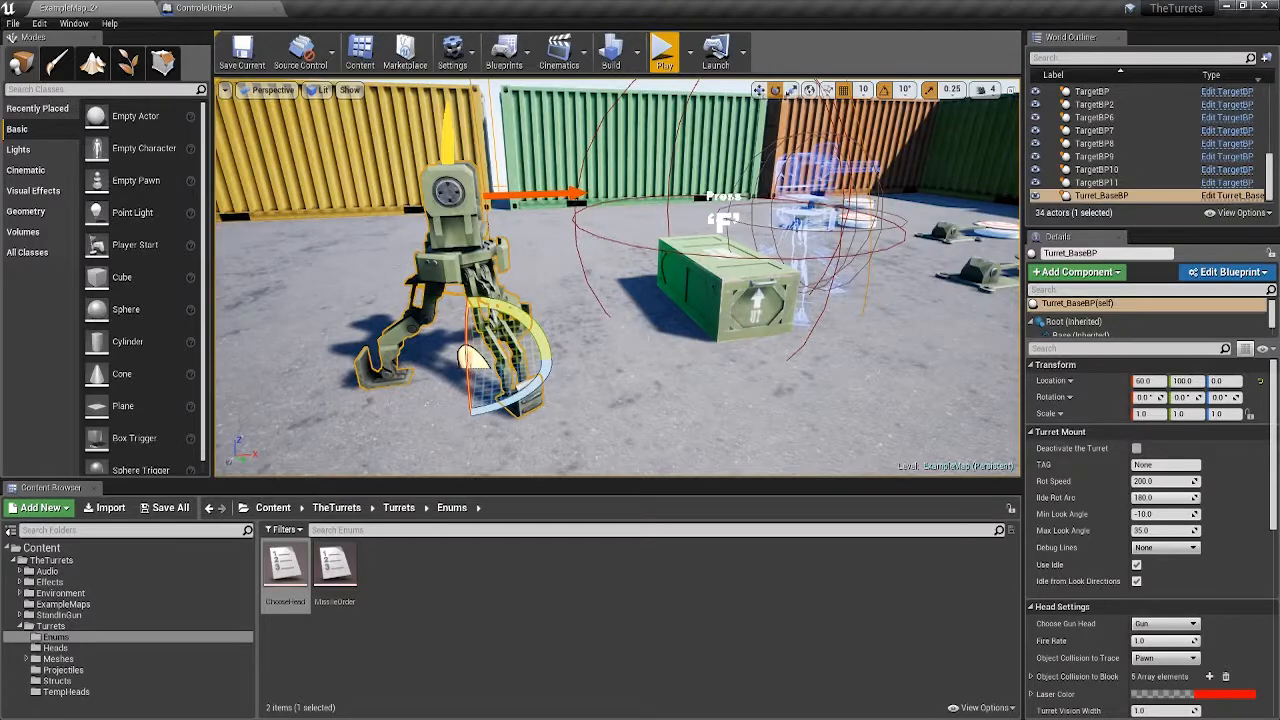
pyautogui.hotkey('ctrl', 's')
pyautogui.moveTo(618, 277); pyautogui.dragTo(648, 277, button='right')
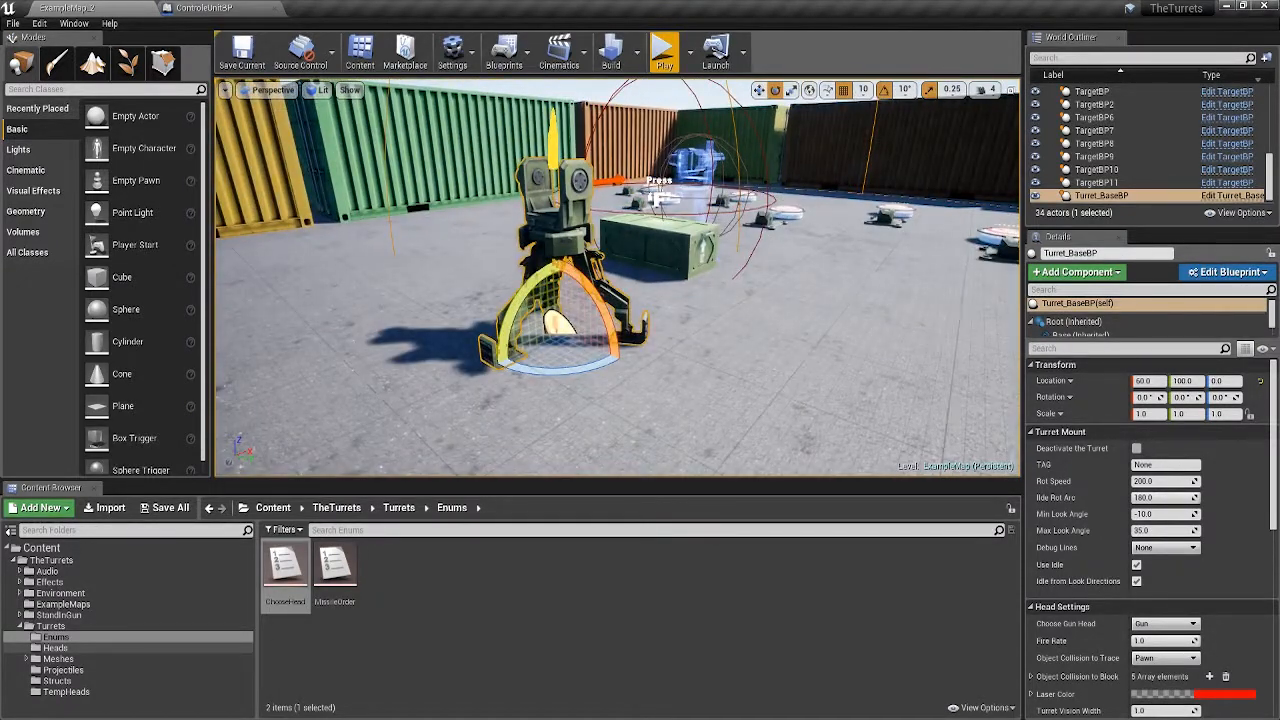
# - Open the Base mesh from the Meshes folder and examine the turret's legs and housing up close
pyautogui.click(55, 647)
pyautogui.click(58, 659)
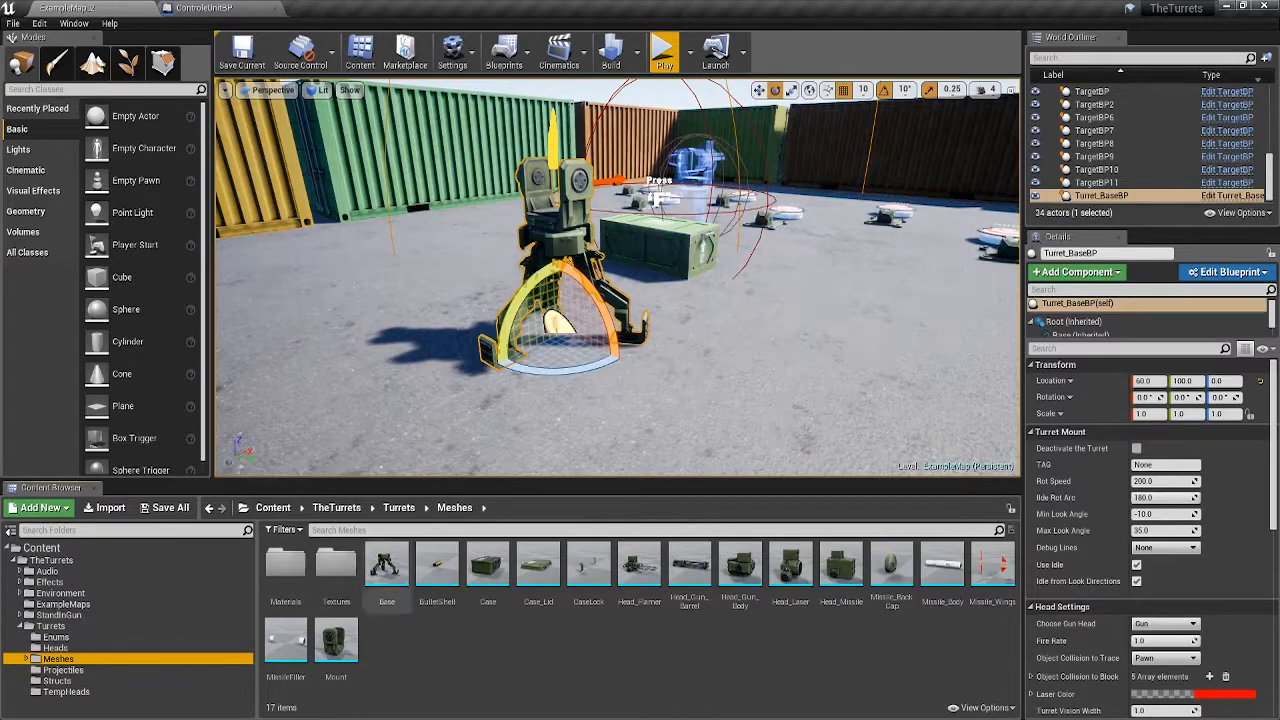
pyautogui.doubleClick(387, 565)
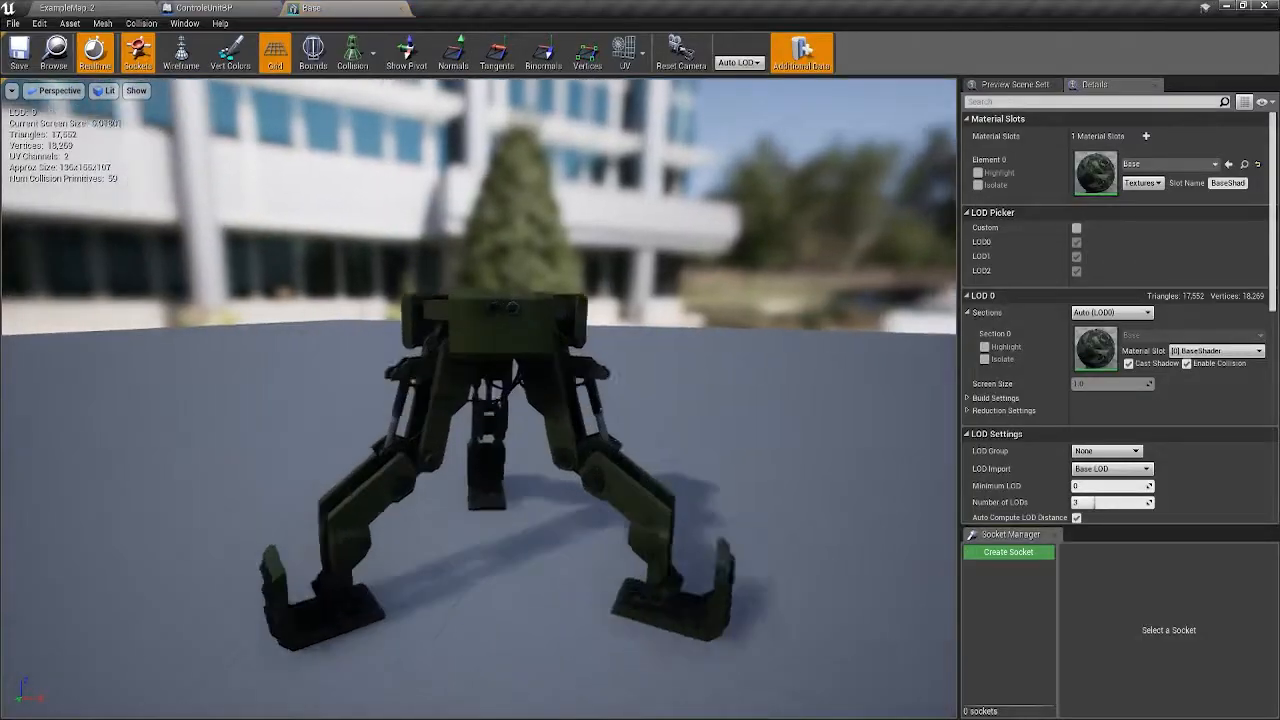
pyautogui.moveTo(478, 398); pyautogui.dragTo(560, 398)
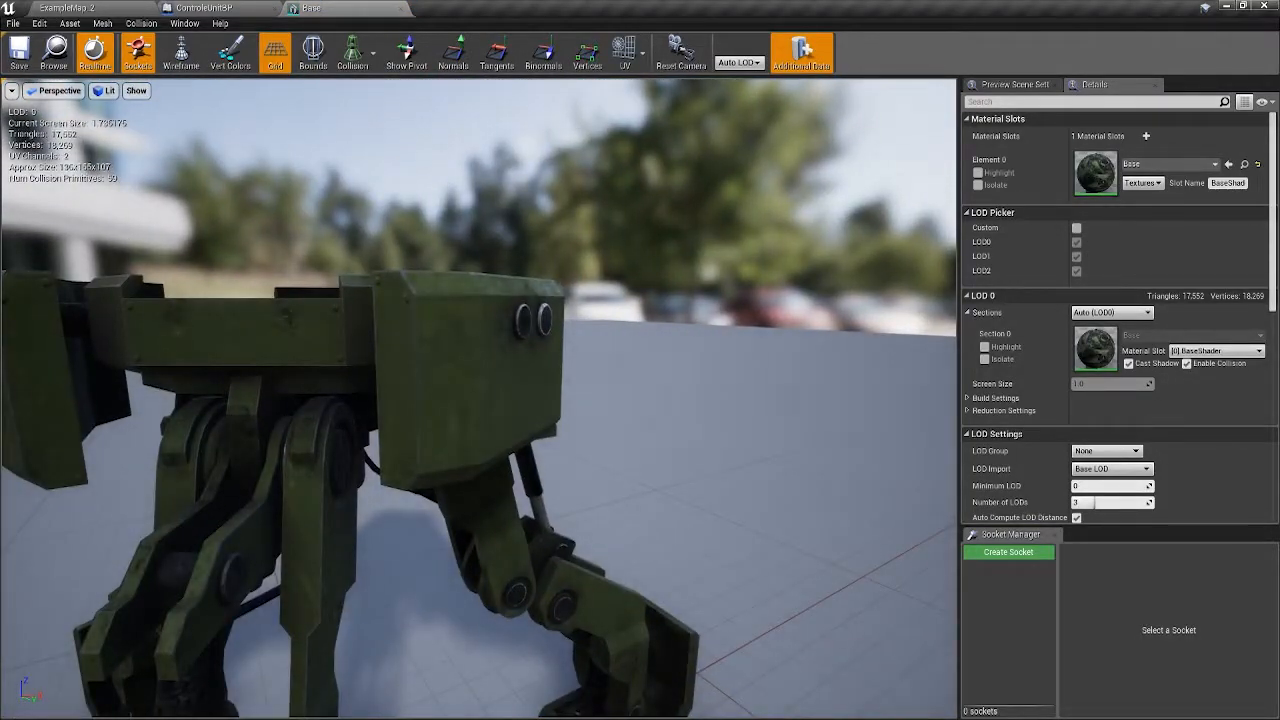
pyautogui.click(110, 9)
# - Open the Mount mesh to examine it, close it, and inspect the placed turret's base in the level
pyautogui.doubleClick(335, 640)
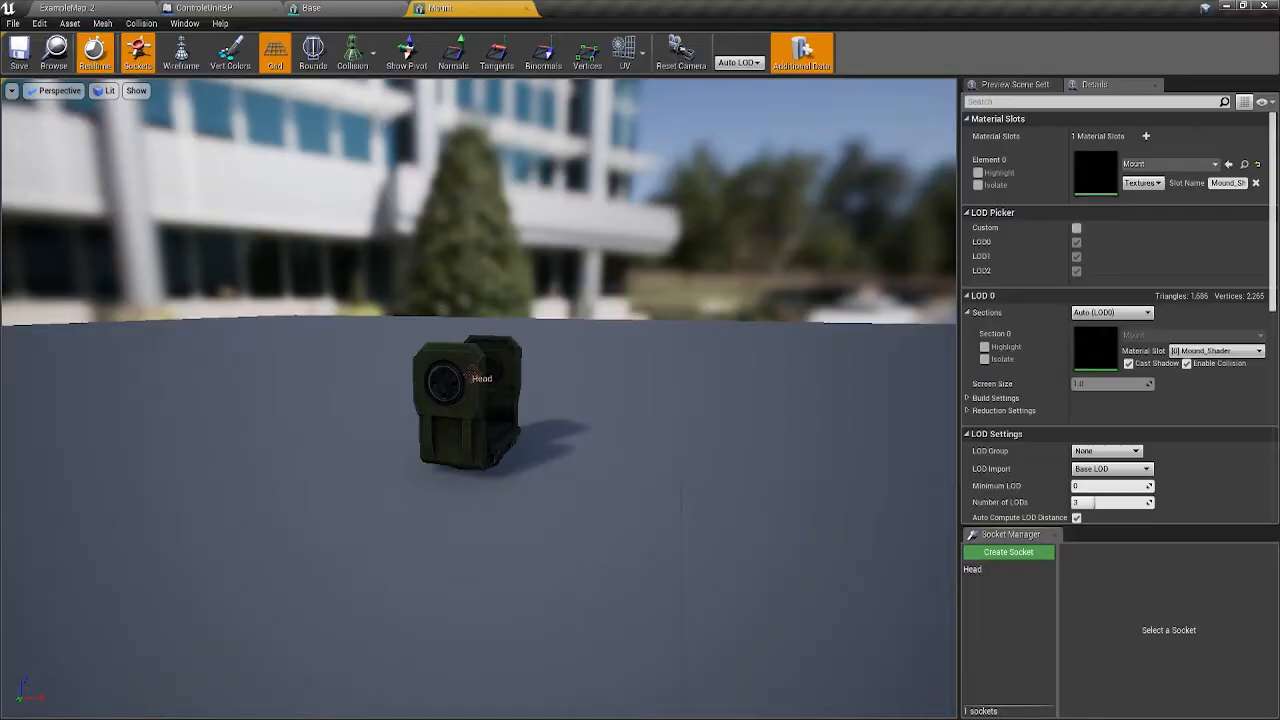
pyautogui.moveTo(478, 398)
pyautogui.mouseDown(button='right')
pyautogui.moveTo(478, 350)
pyautogui.moveTo(478, 400)
pyautogui.mouseUp(button='right')
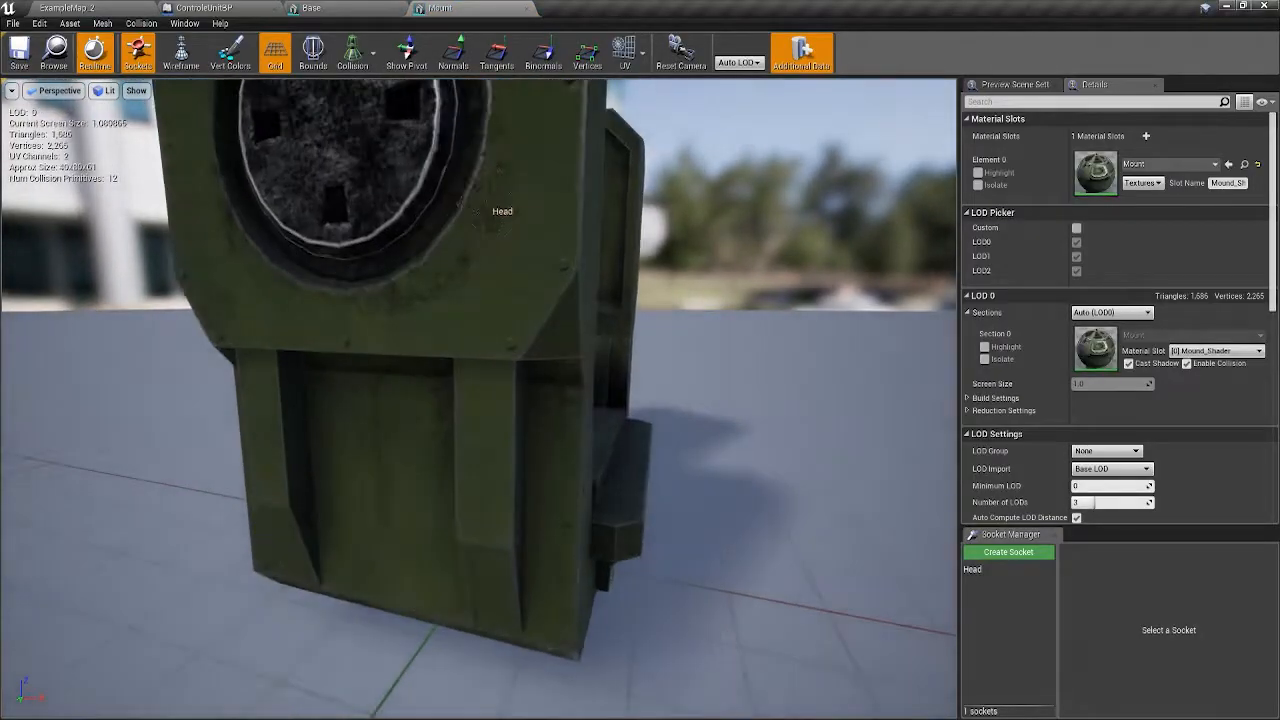
pyautogui.click(526, 8)
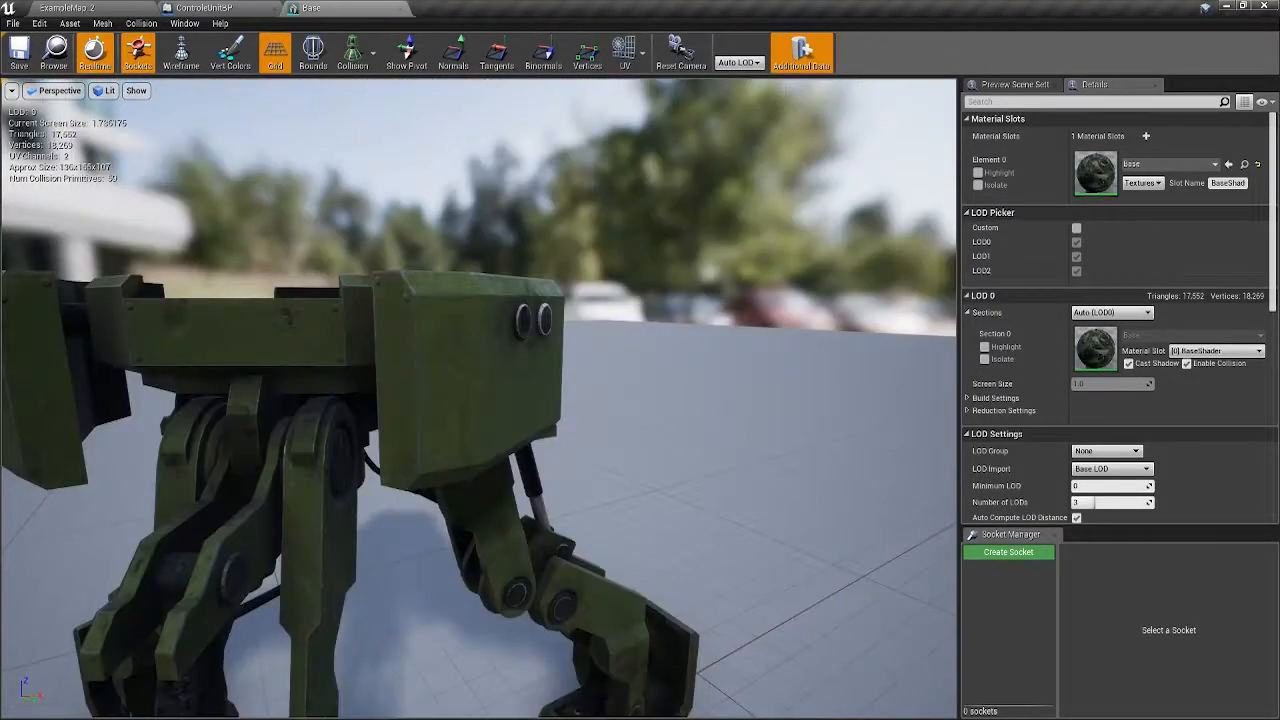
pyautogui.click(110, 8)
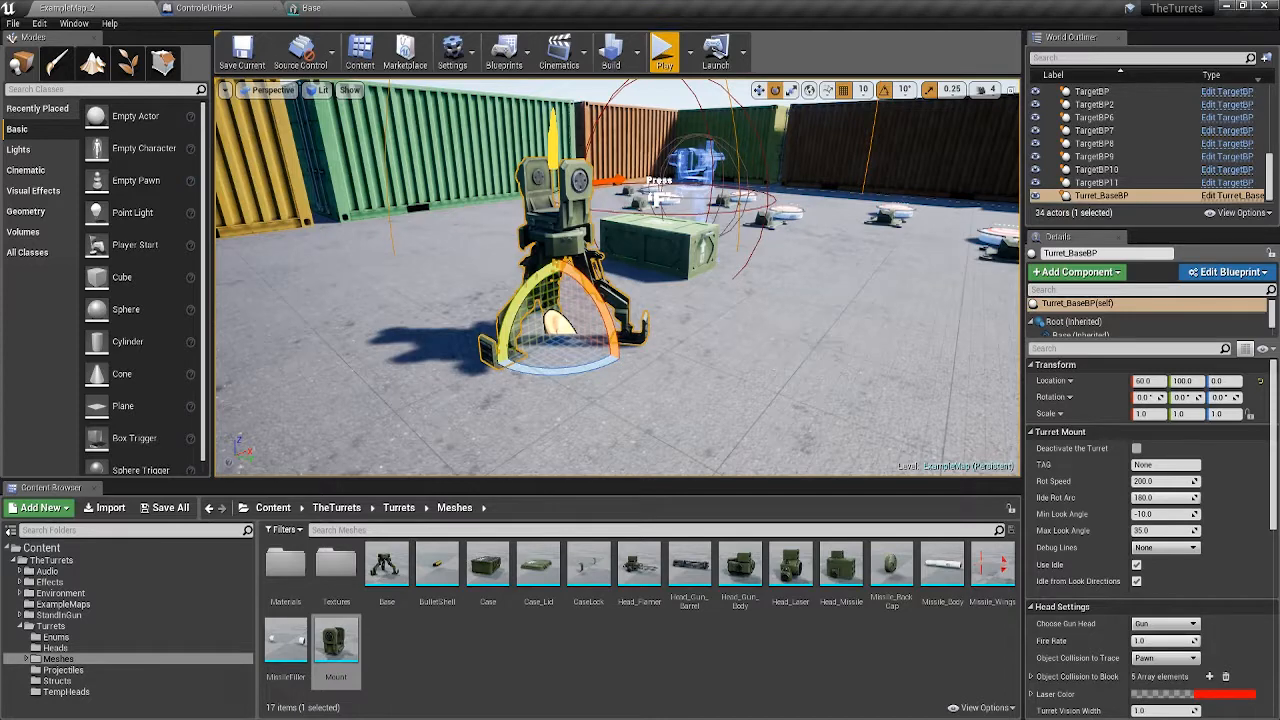
pyautogui.moveTo(617, 360); pyautogui.dragTo(580, 305)
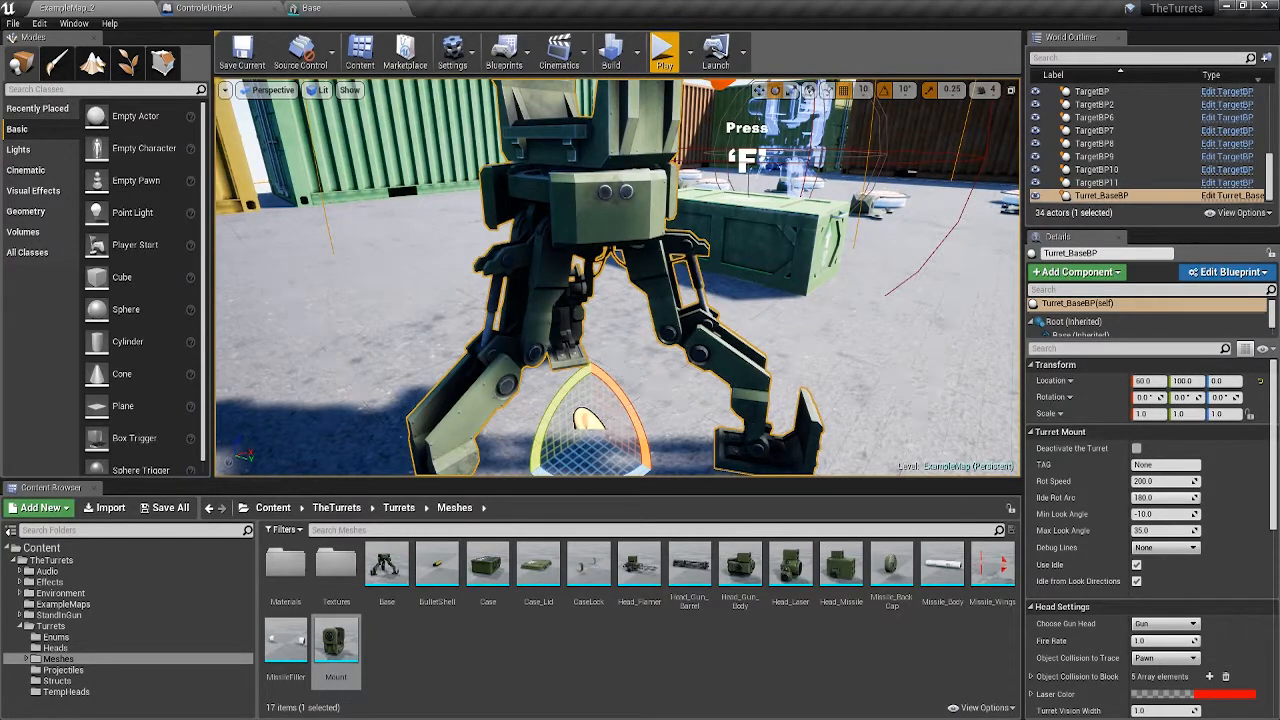
# - Open the BulletShell blueprint from the Projectiles folder, examine the shell model in 3D, and close it
pyautogui.click(64, 669)
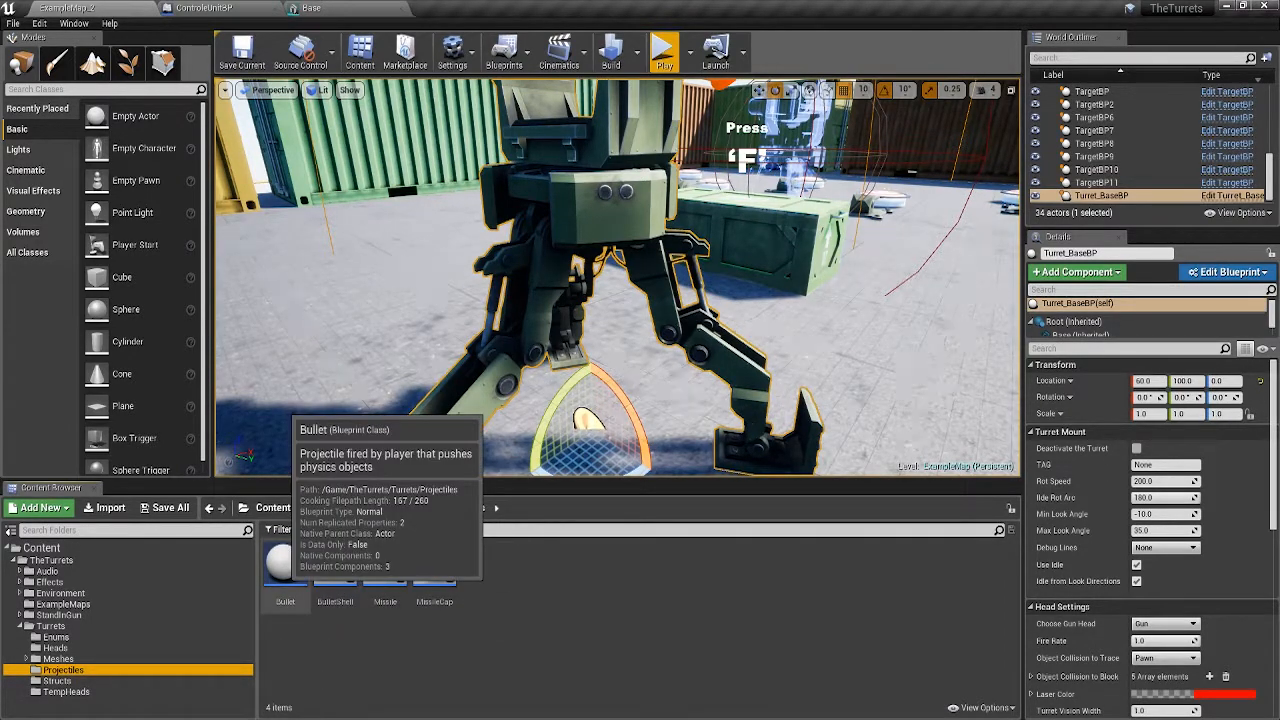
pyautogui.doubleClick(335, 566)
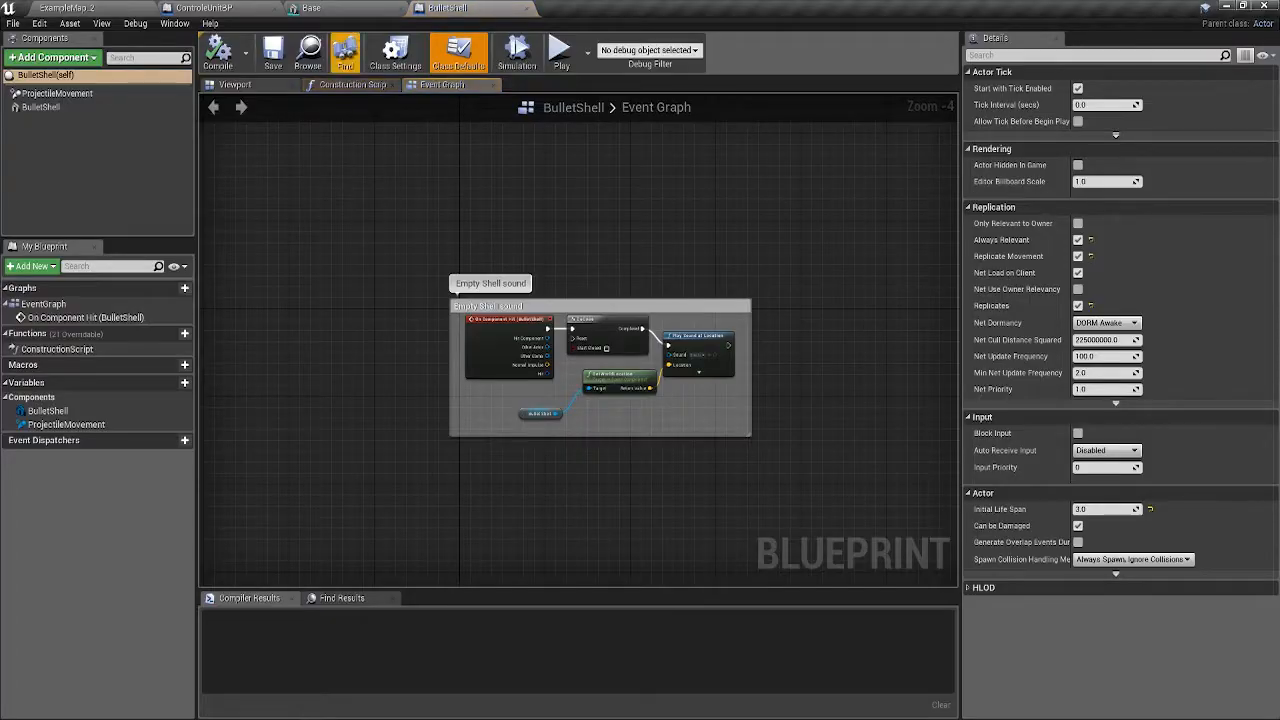
pyautogui.click(268, 85)
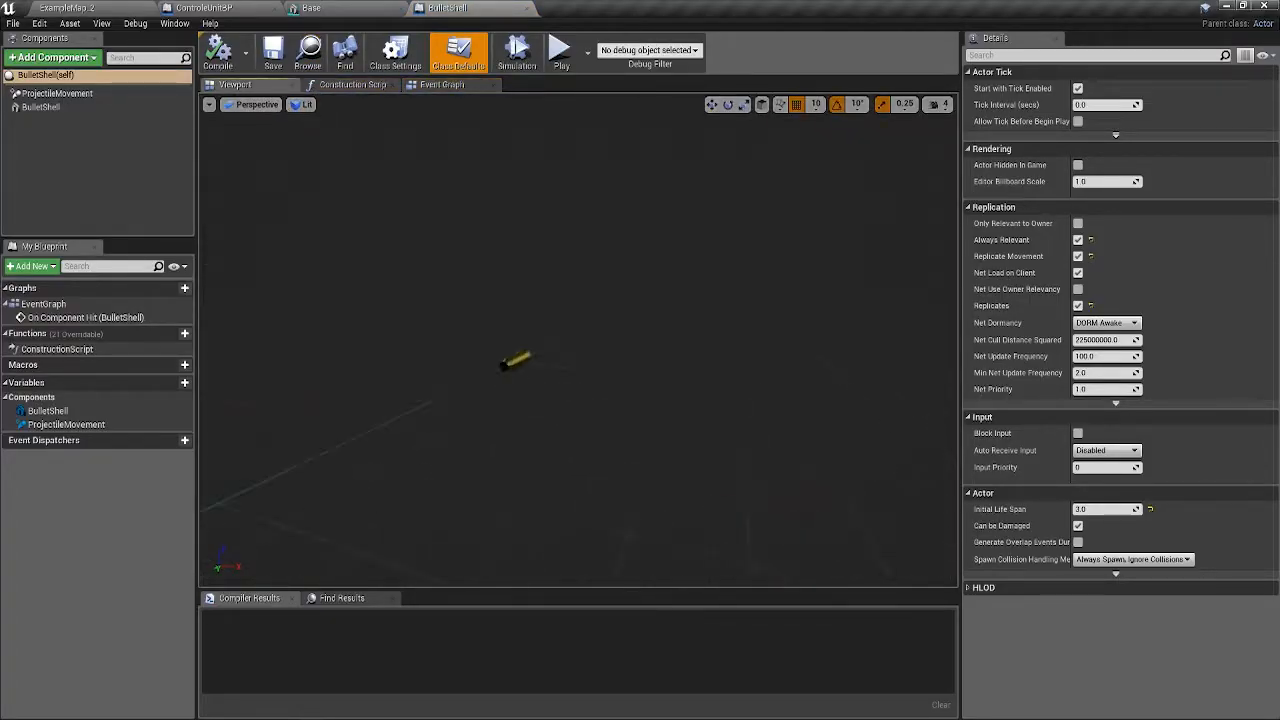
pyautogui.moveTo(578, 340); pyautogui.dragTo(535, 265, button='right')
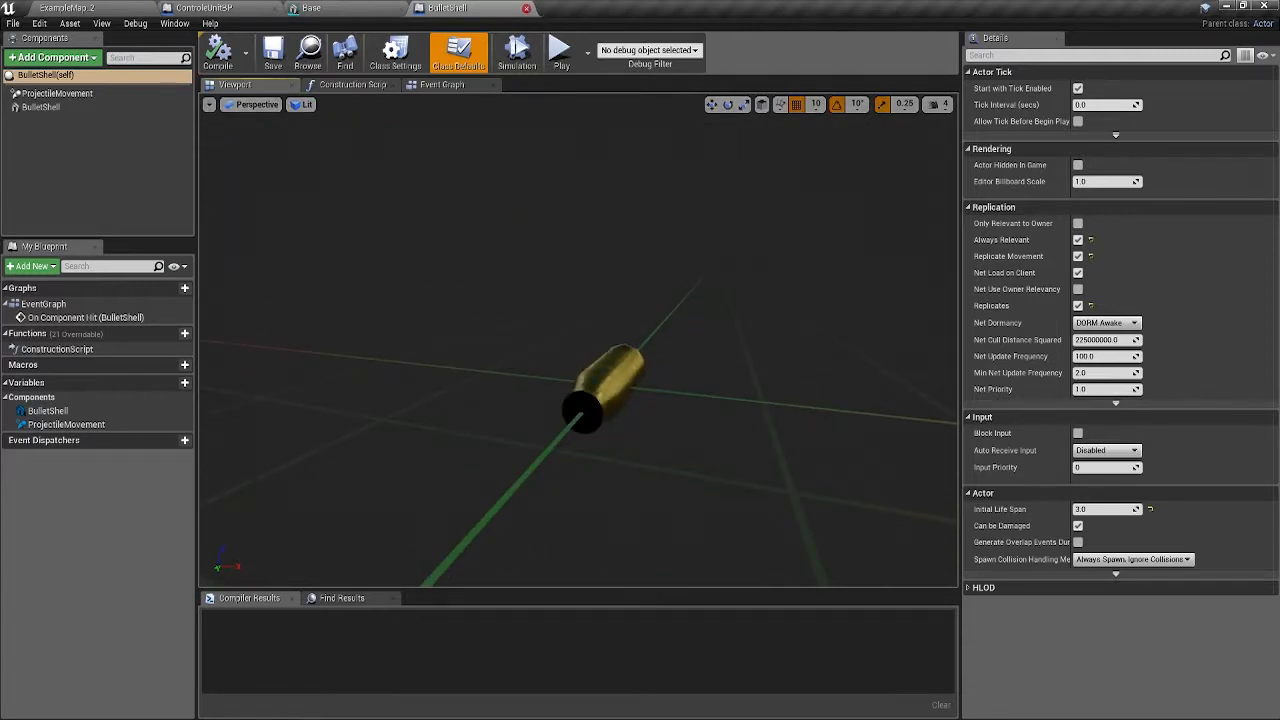
pyautogui.click(526, 8)
pyautogui.click(100, 8)
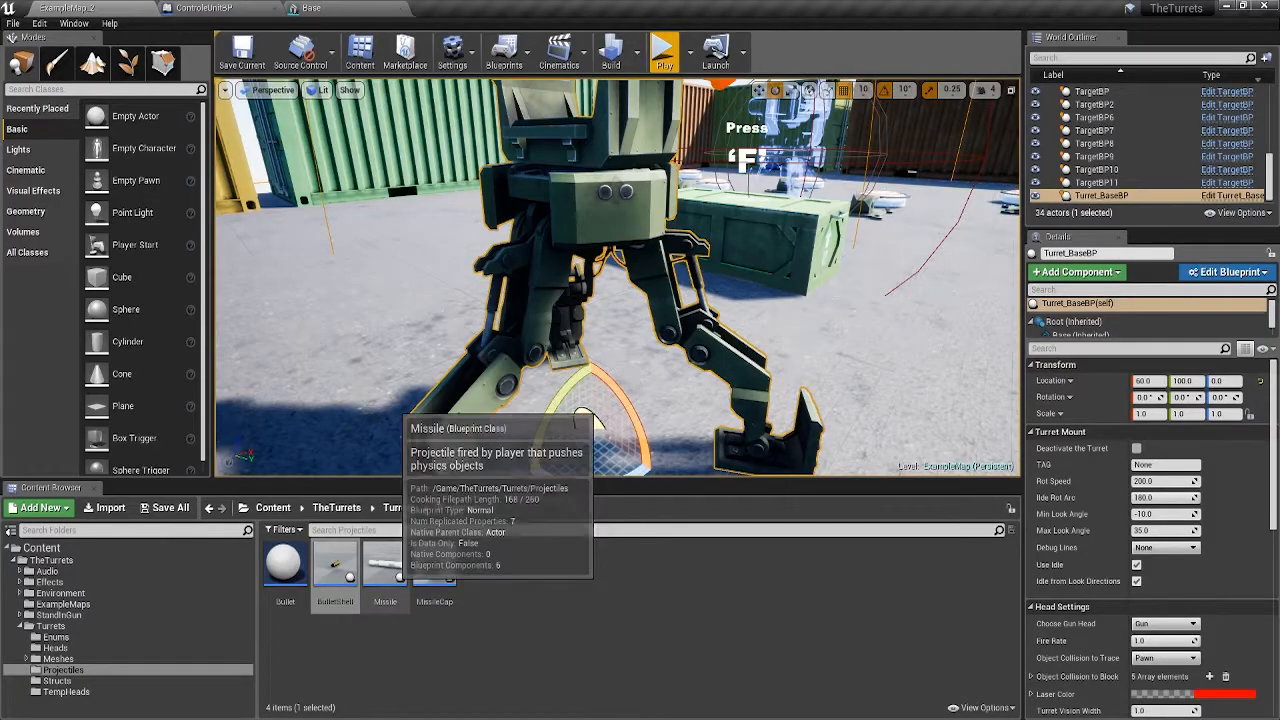
# - Open the Missile blueprint, examine the missile model in 3D, close it, and return to the level
pyautogui.doubleClick(385, 568)
pyautogui.click(281, 85)
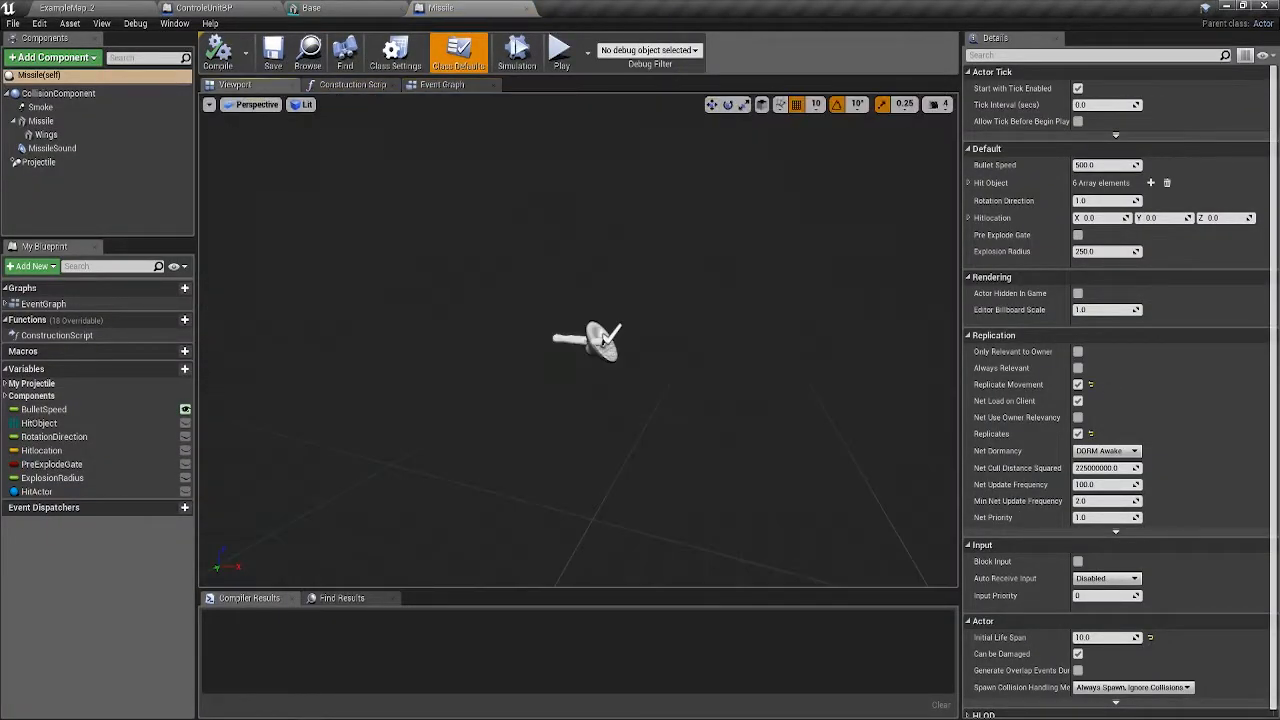
pyautogui.moveTo(578, 340); pyautogui.dragTo(440, 325, button='right')
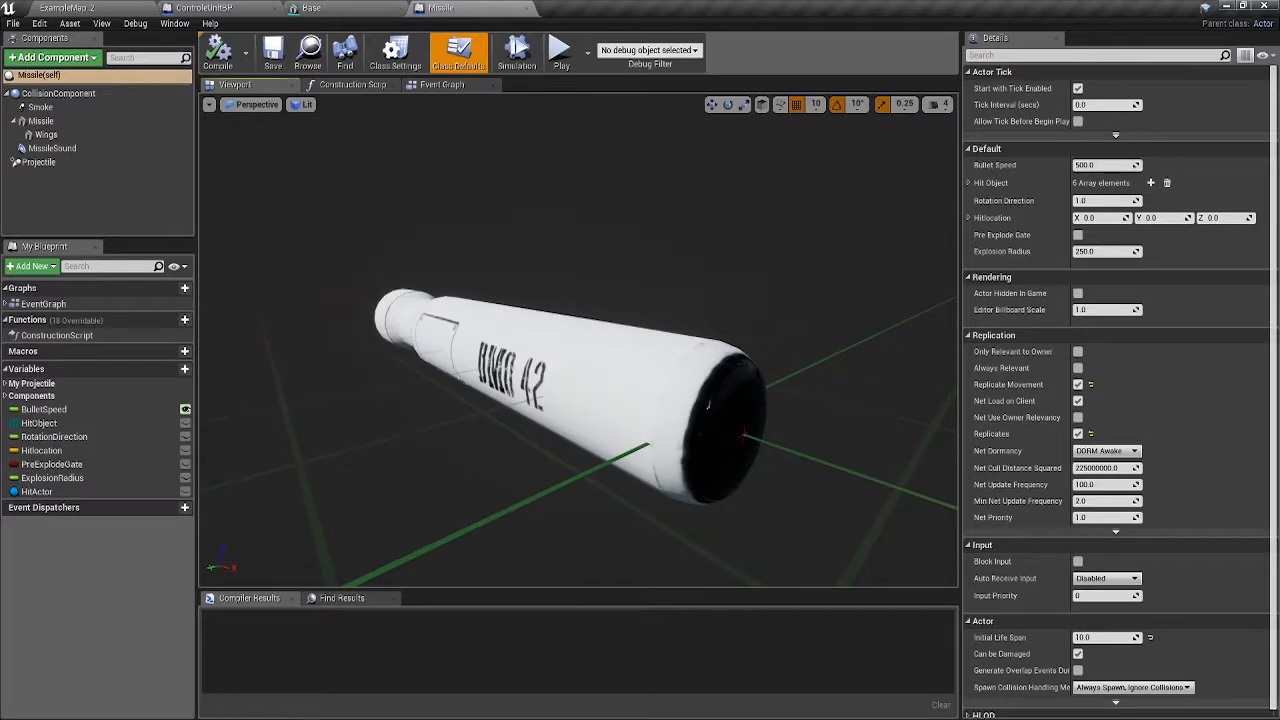
pyautogui.moveTo(578, 340); pyautogui.dragTo(578, 440)
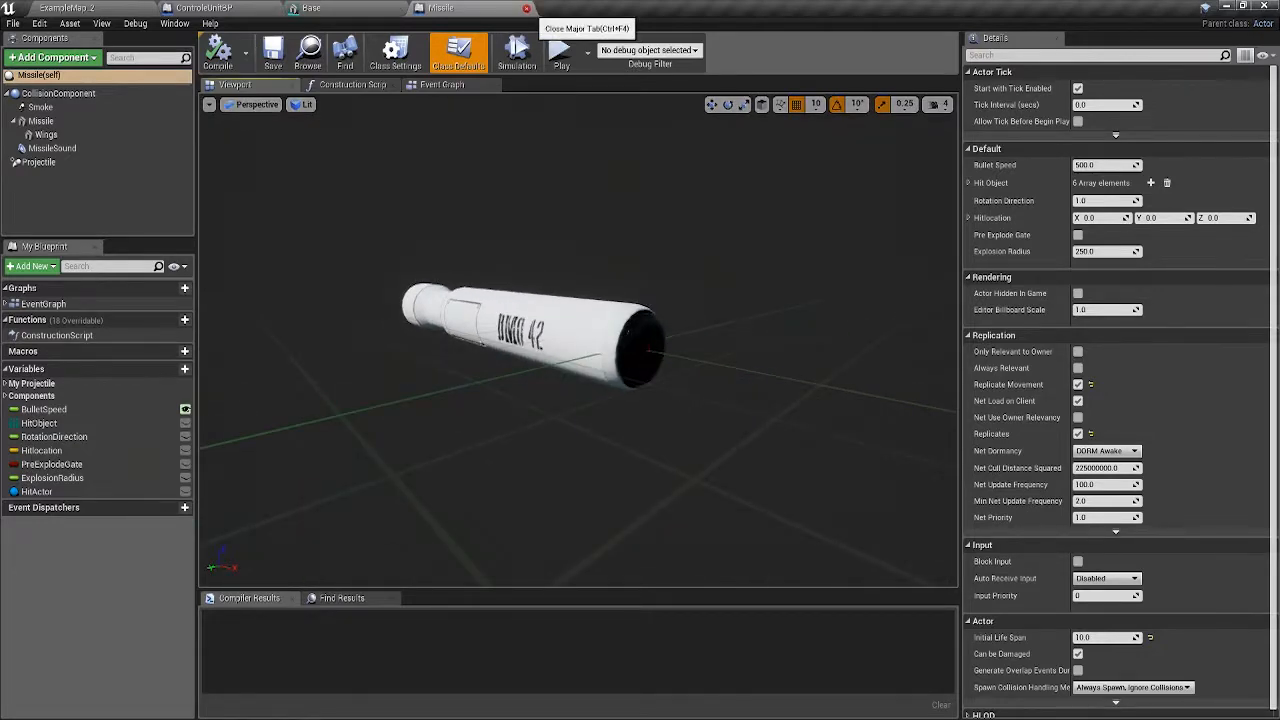
pyautogui.click(526, 8)
pyautogui.click(77, 8)
# - Select the MissileCap projectile, and open HeadStruct from the Structs folder to review its variables and default values
pyautogui.click(434, 566)
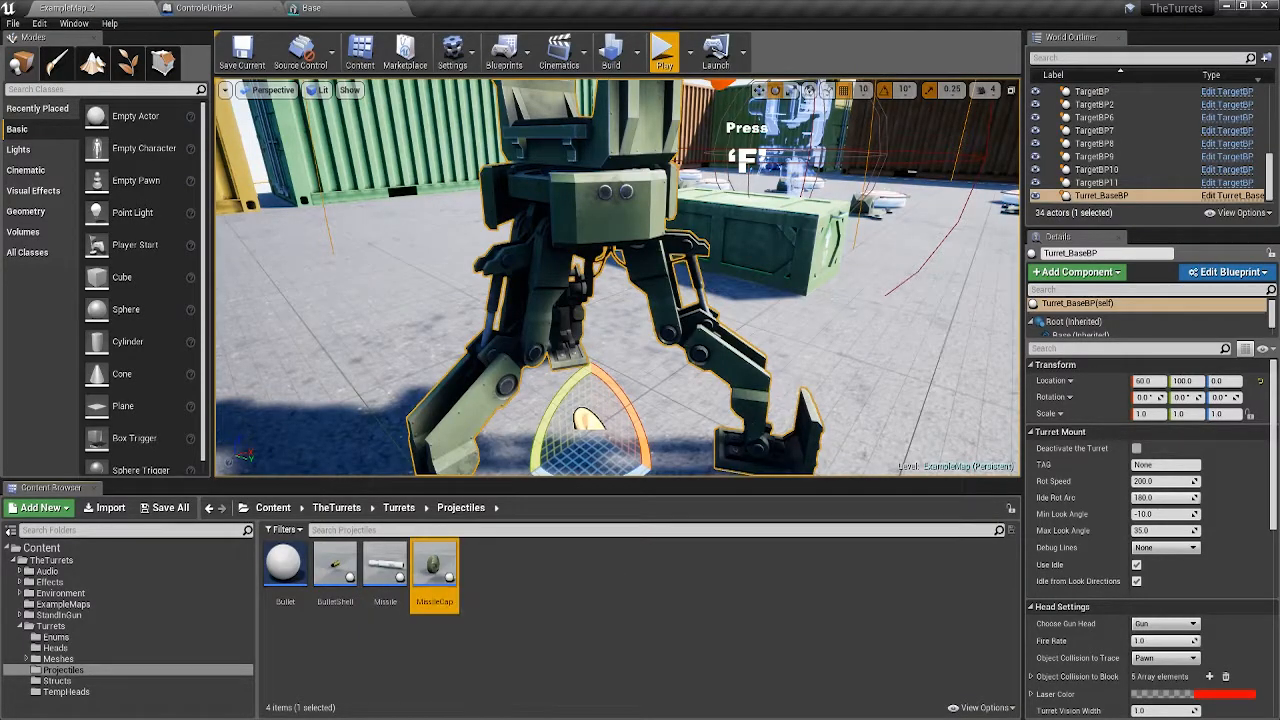
pyautogui.moveTo(578, 340); pyautogui.dragTo(578, 440)
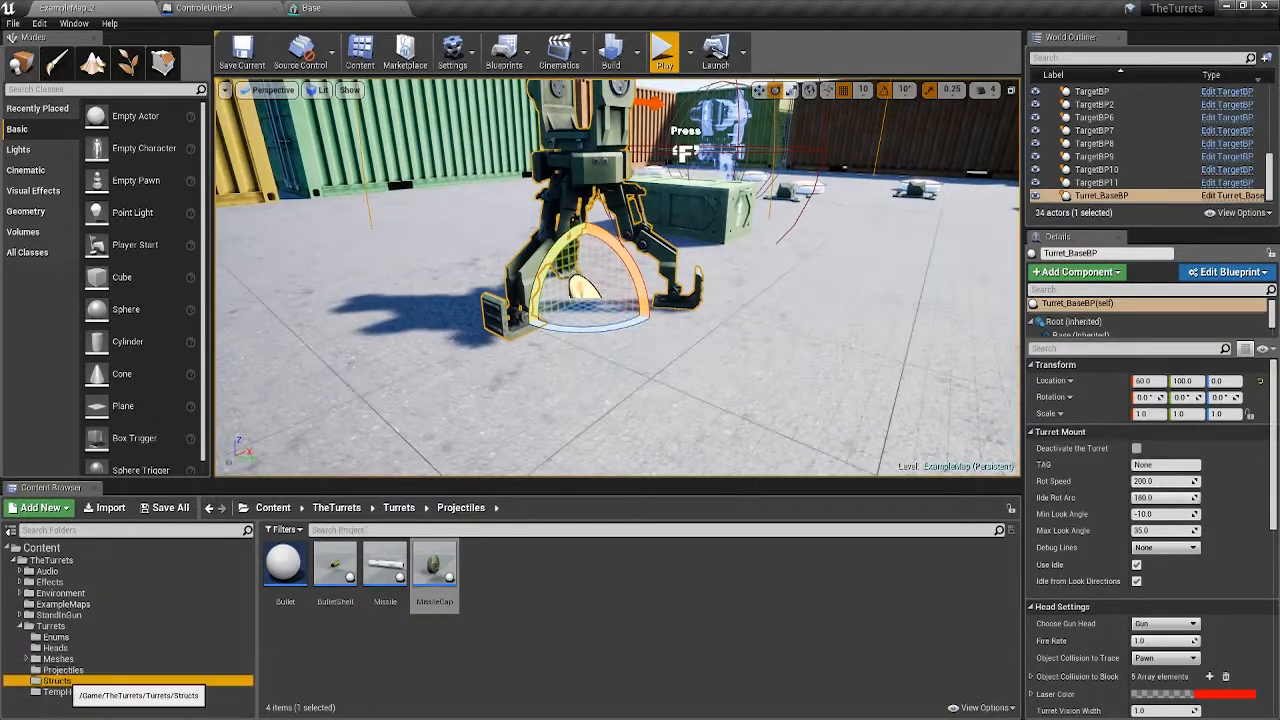
pyautogui.click(57, 681)
pyautogui.doubleClick(285, 565)
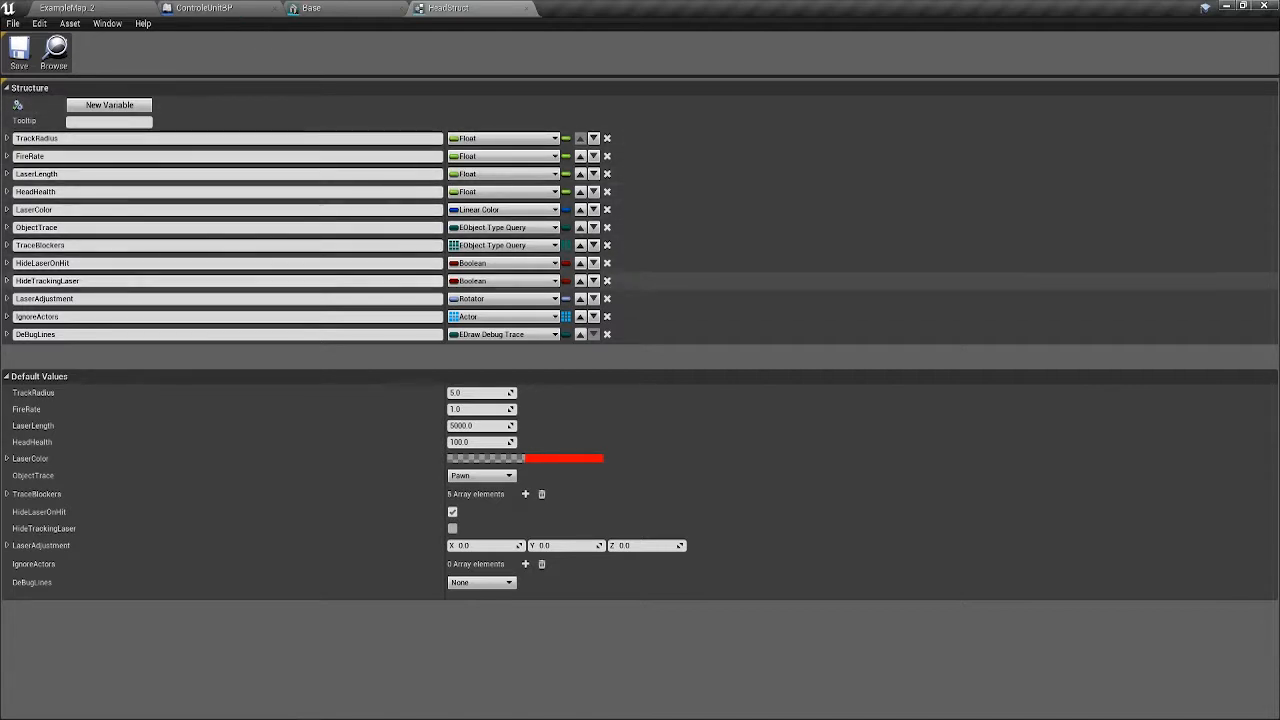
# - Close the HeadStruct and Base mesh editors and return to the ExampleMap_2 level
pyautogui.click(526, 8)
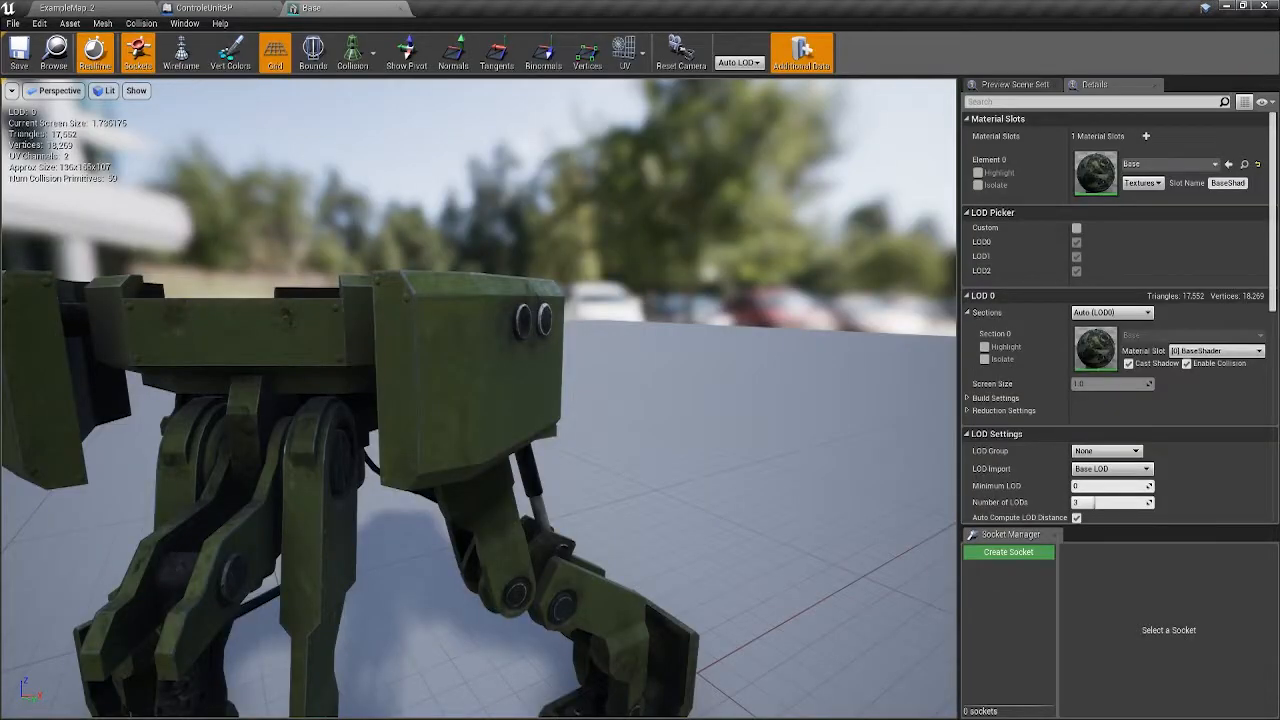
pyautogui.click(400, 8)
pyautogui.click(90, 8)
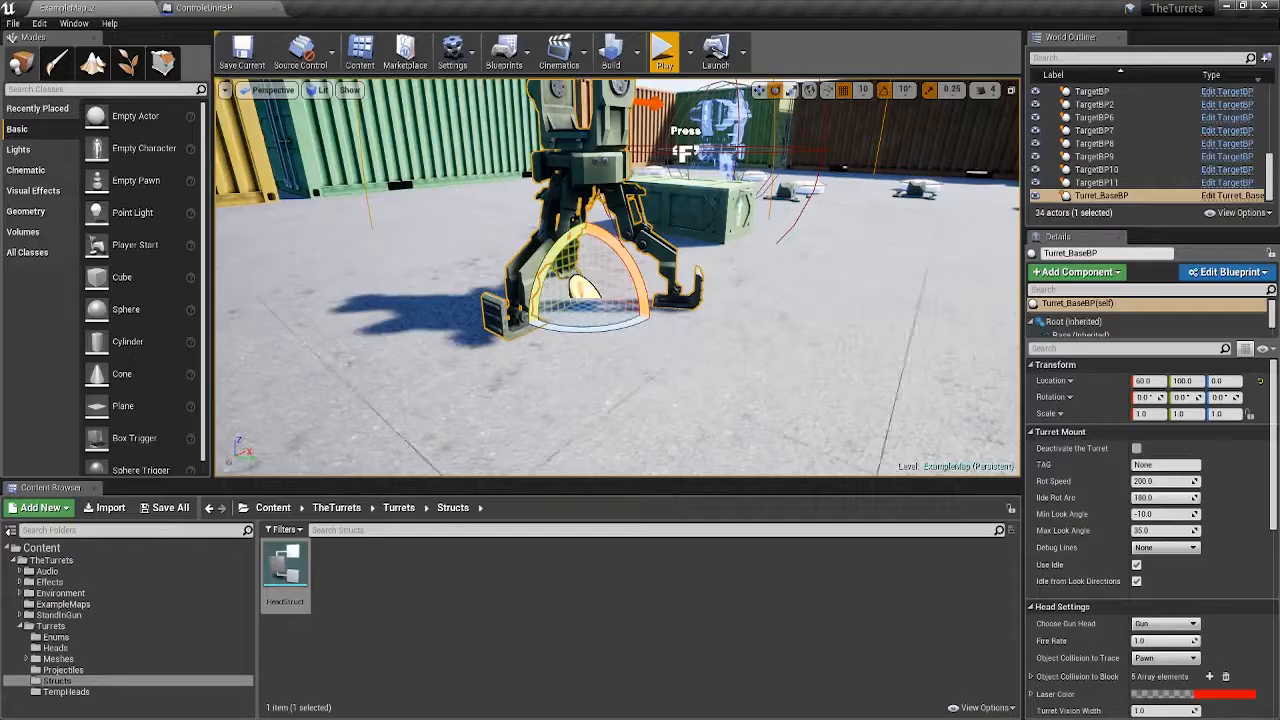
# - Open TempHead_MissileBP from the TempHeads folder, examine the holographic missile head in 3D, close it, and return to the level
pyautogui.click(66, 691)
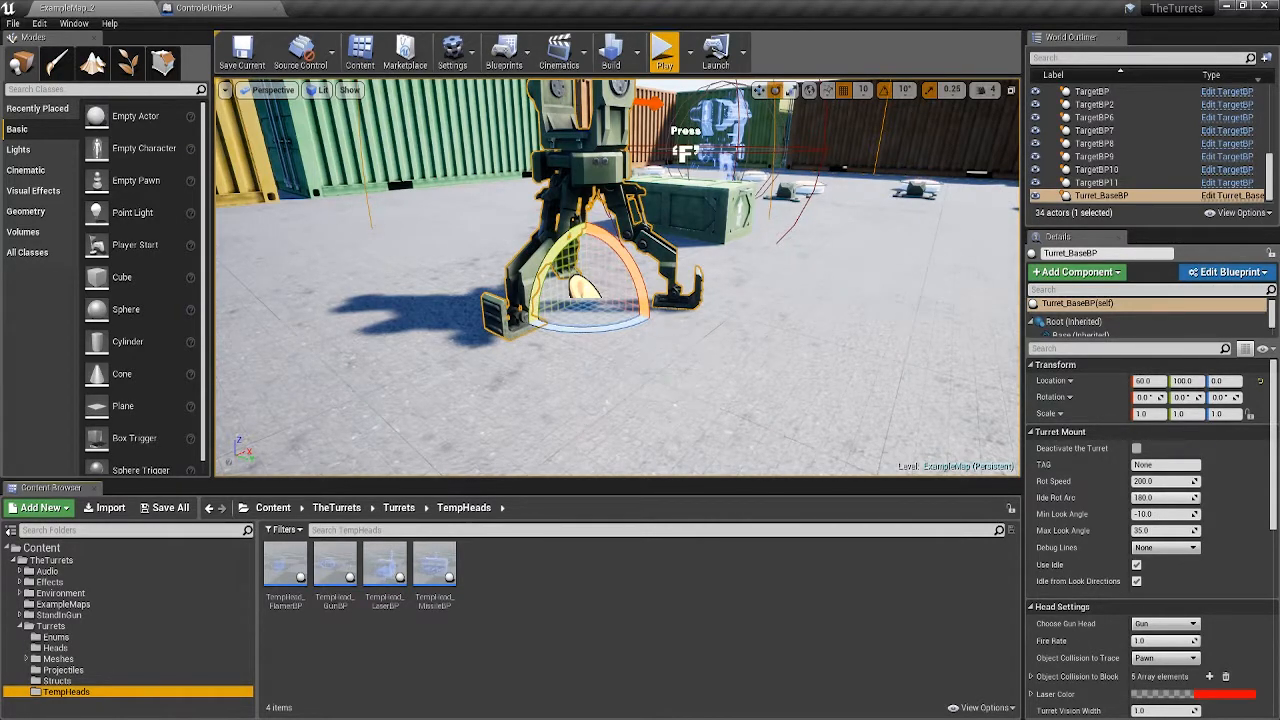
pyautogui.doubleClick(434, 565)
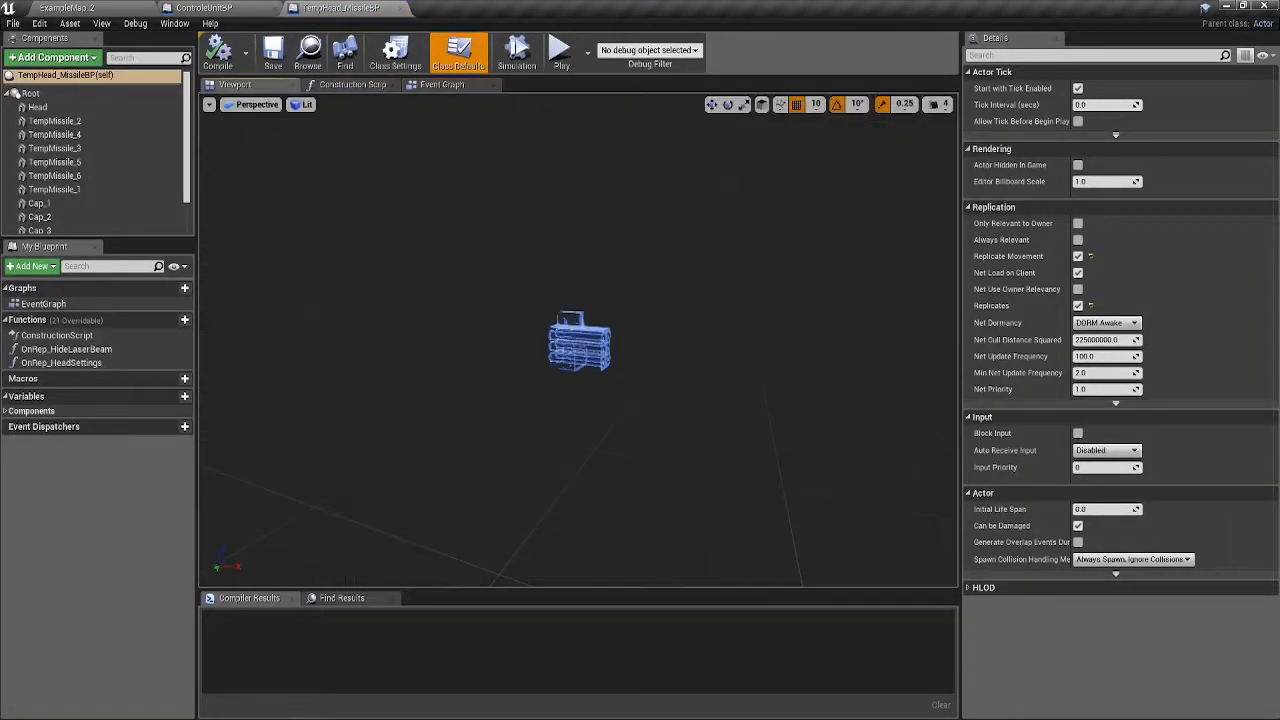
pyautogui.moveTo(578, 340); pyautogui.dragTo(440, 350, button='right')
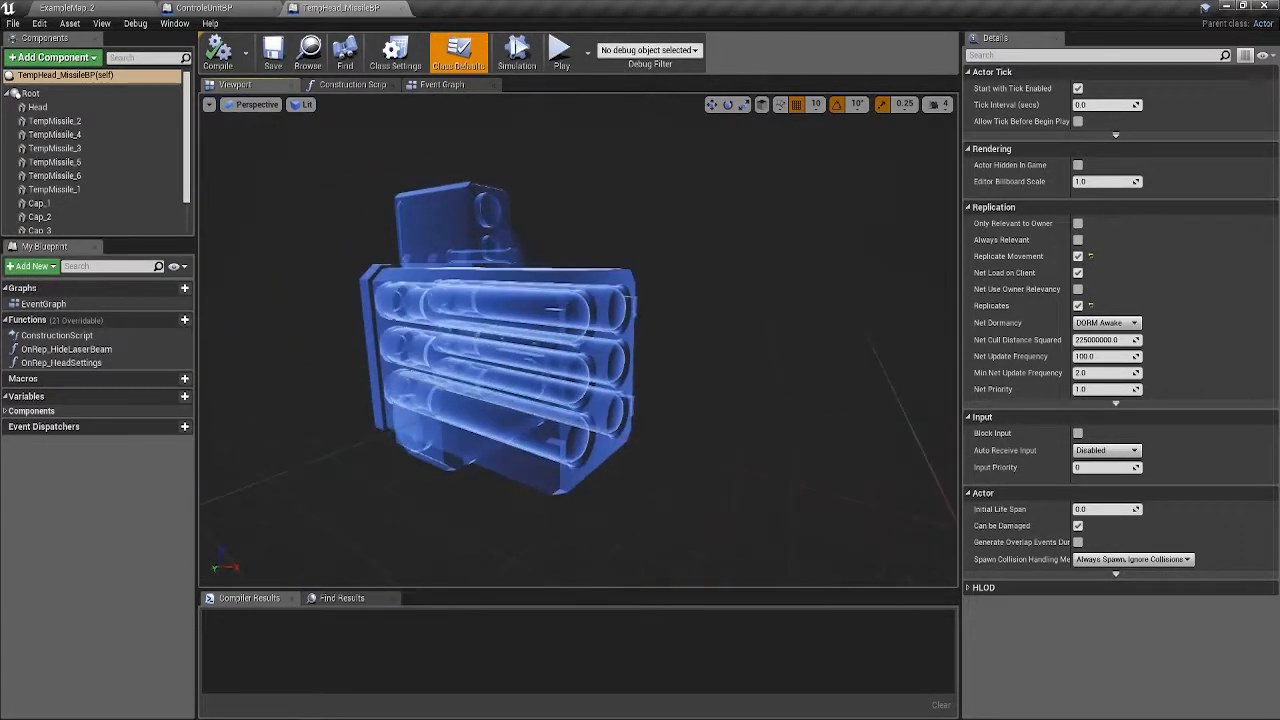
pyautogui.click(400, 8)
pyautogui.click(70, 8)
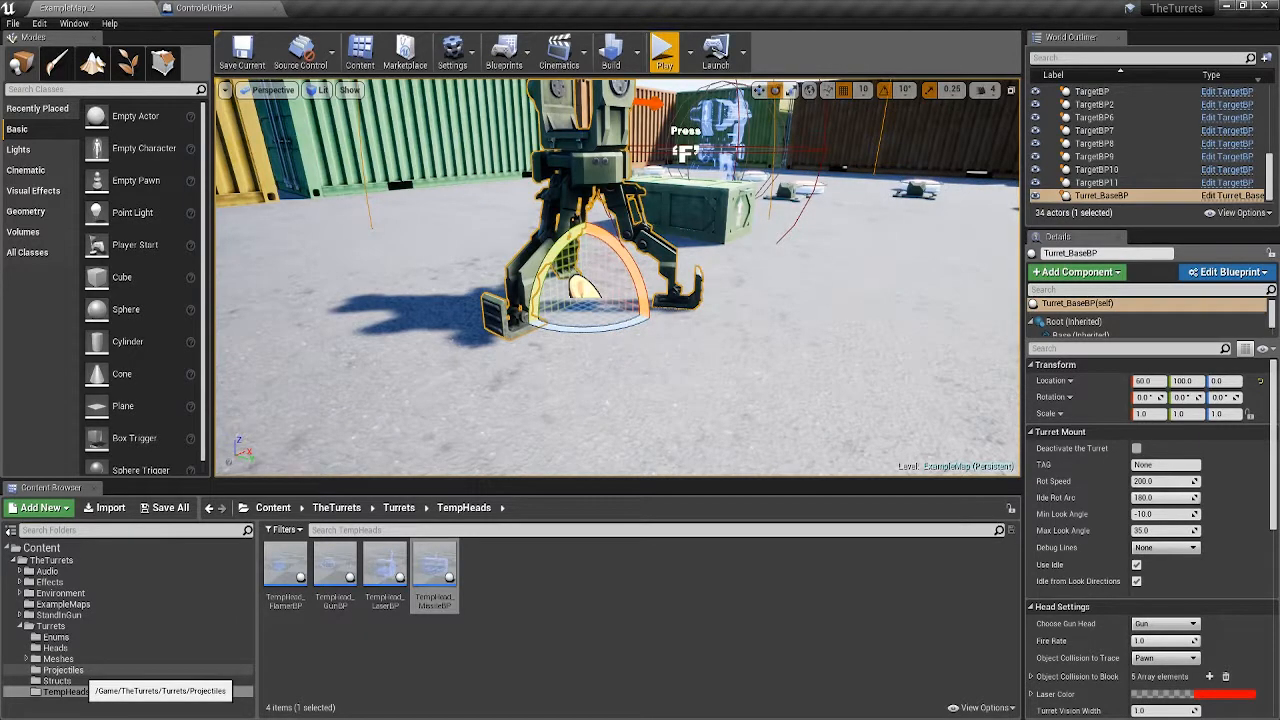
# - Show the contents of the StandInGun folder, collapse the Turrets folder, and show the ExampleMaps folder
pyautogui.click(59, 615)
pyautogui.click(19, 626)
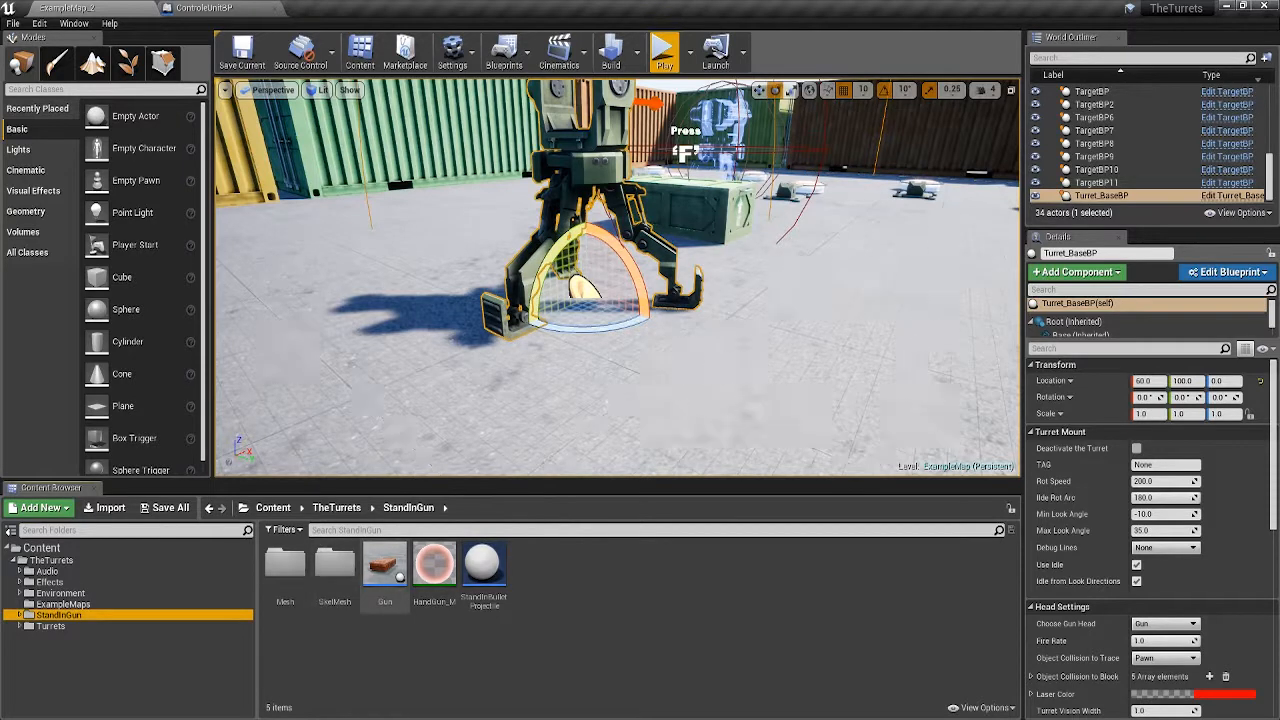
pyautogui.click(68, 604)
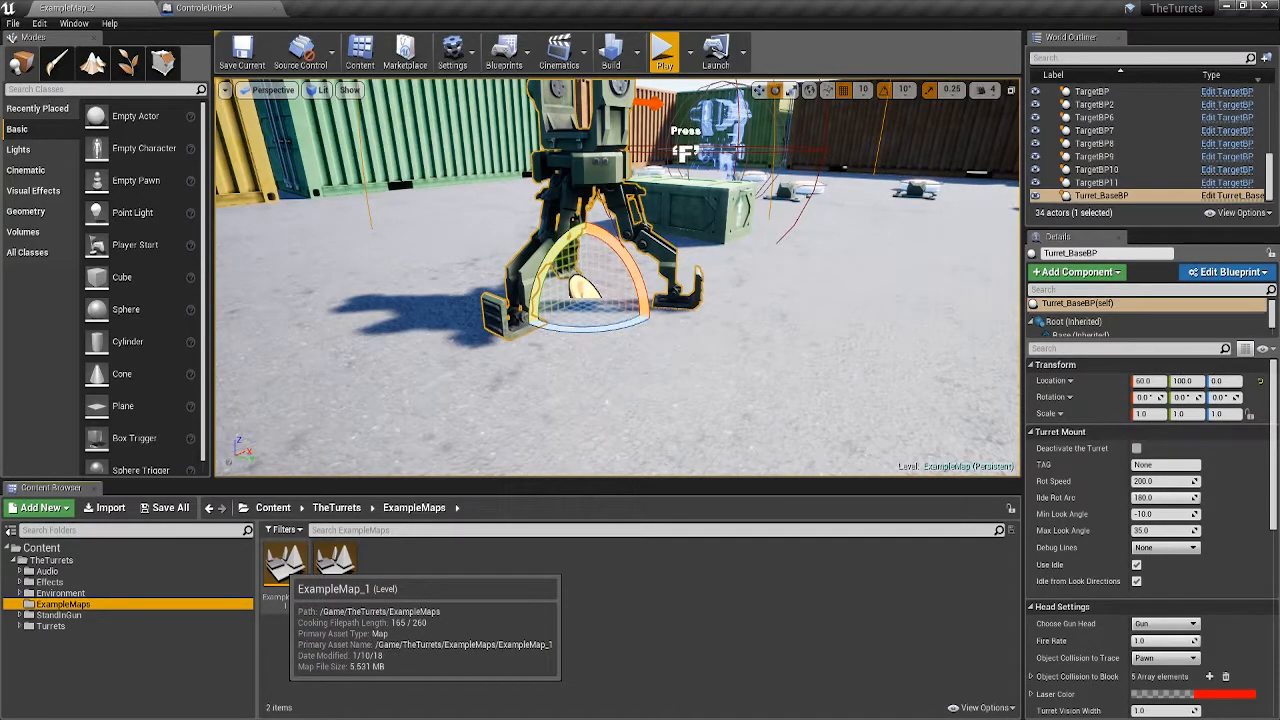
# - Open TargetBP from the Environment folder, review its event graph and construction script, and examine its model in 3D
pyautogui.click(72, 593)
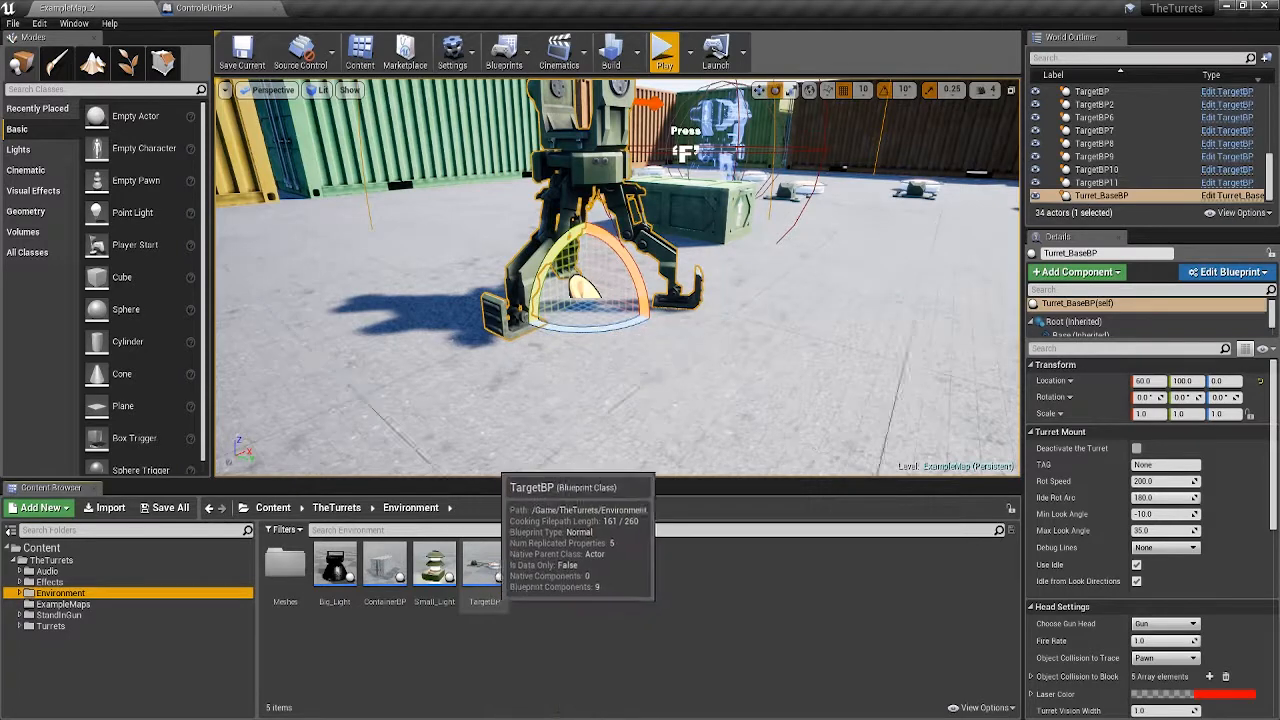
pyautogui.doubleClick(484, 565)
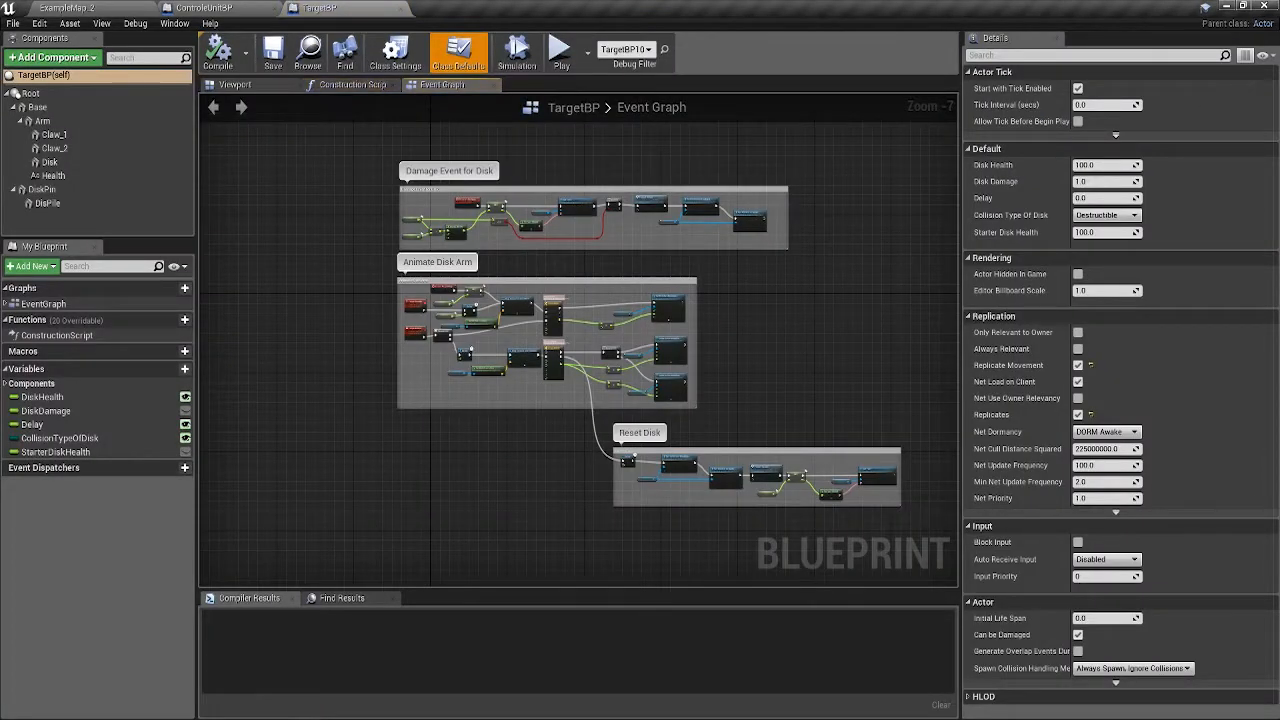
pyautogui.click(493, 85)
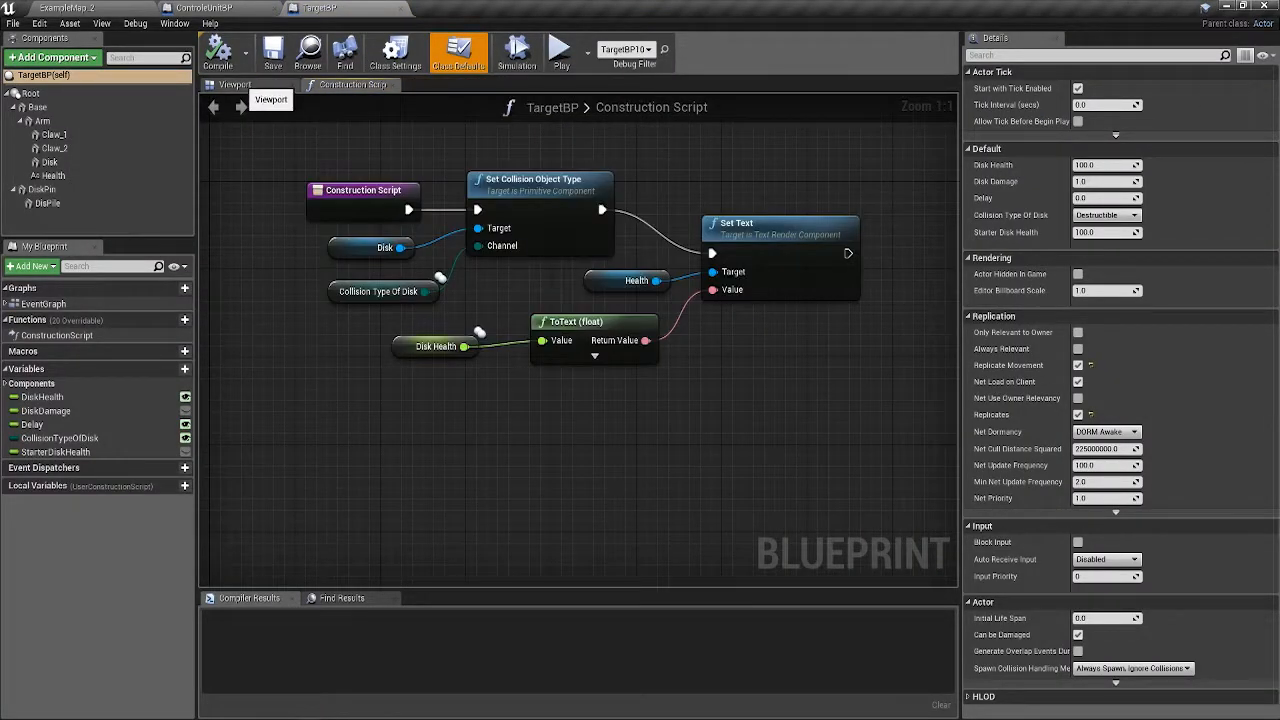
pyautogui.click(235, 84)
pyautogui.scroll(3, 578, 340)
pyautogui.moveTo(578, 340); pyautogui.dragTo(630, 340, button='right')
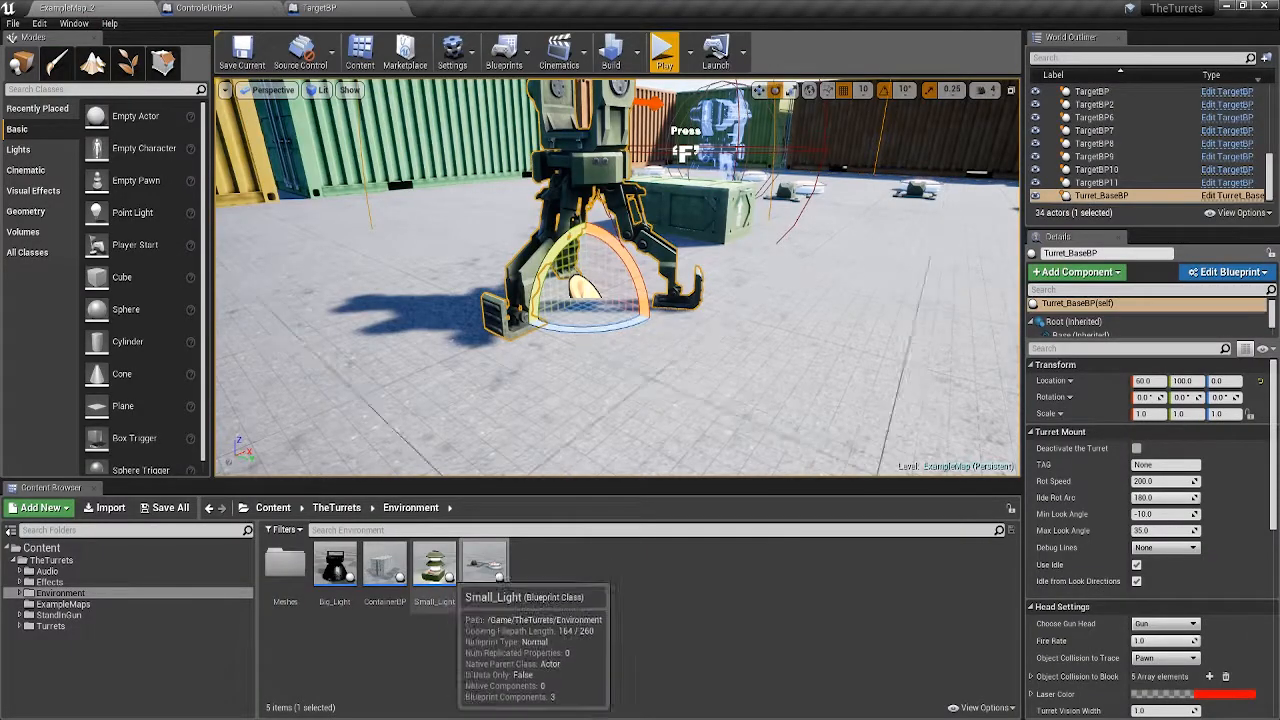
# - Open the Small_Light blueprint from the Environment folder and examine the lantern model up close in 3D
pyautogui.doubleClick(434, 568)
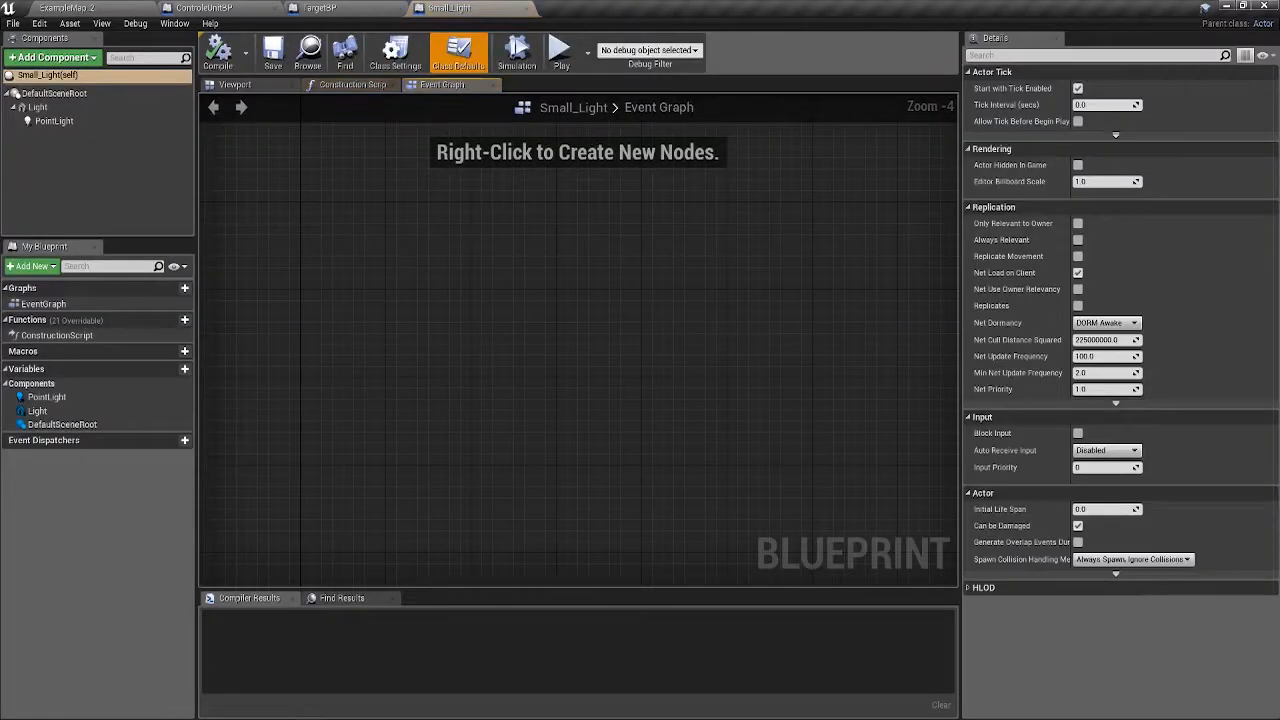
pyautogui.click(235, 84)
pyautogui.scroll(2, 578, 340)
pyautogui.moveTo(578, 340); pyautogui.dragTo(590, 380, button='right')
pyautogui.press('w')
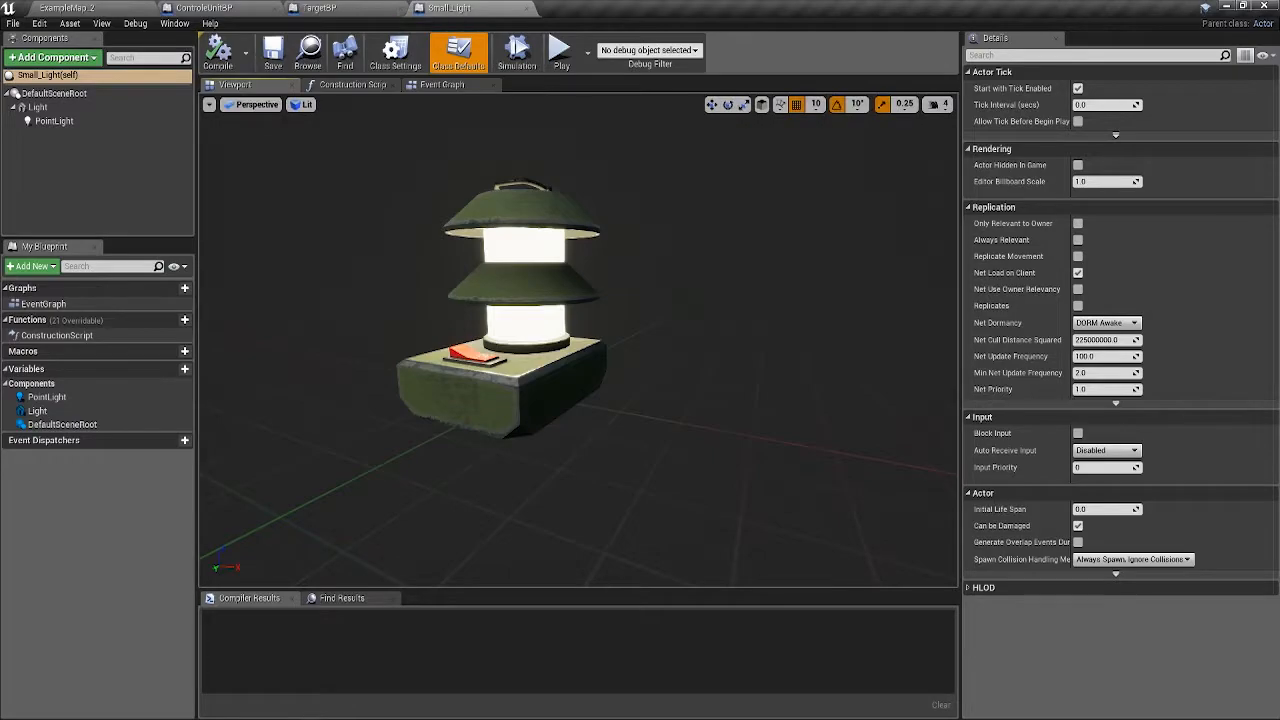
# - Return to the level and place a ContainerBP from the Environment folder on the open ground near the turret
pyautogui.click(67, 8)
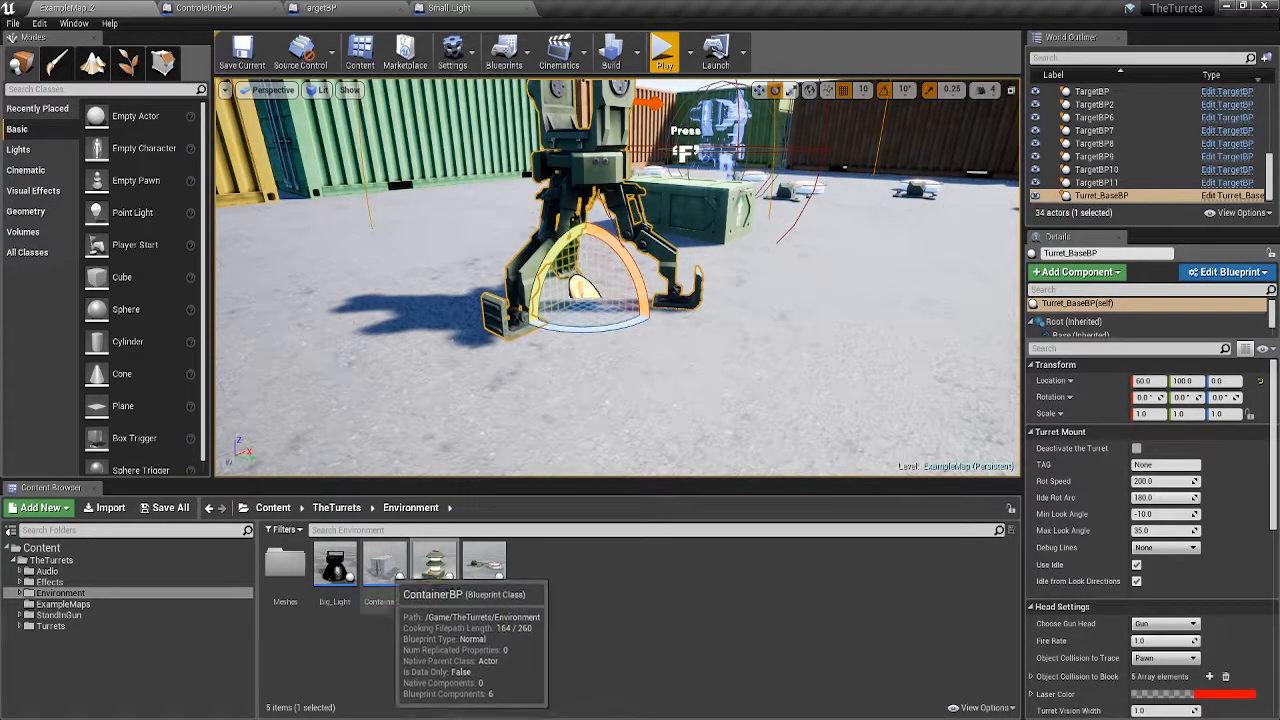
pyautogui.moveTo(617, 277); pyautogui.dragTo(760, 277, button='right')
pyautogui.moveTo(385, 570); pyautogui.dragTo(680, 300)
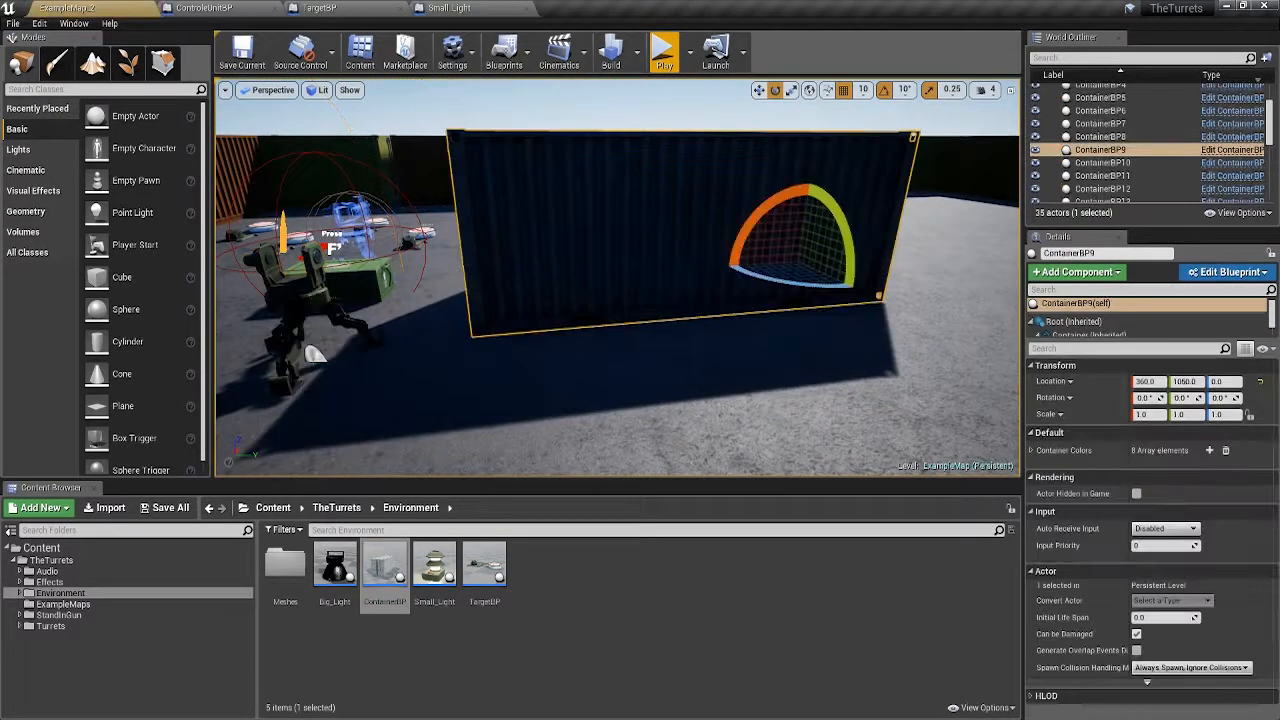
# - Move the placed container along its X axis to about X 60 to cycle its colour
pyautogui.moveTo(680, 300); pyautogui.dragTo(760, 330, button='right')
pyautogui.press('w')
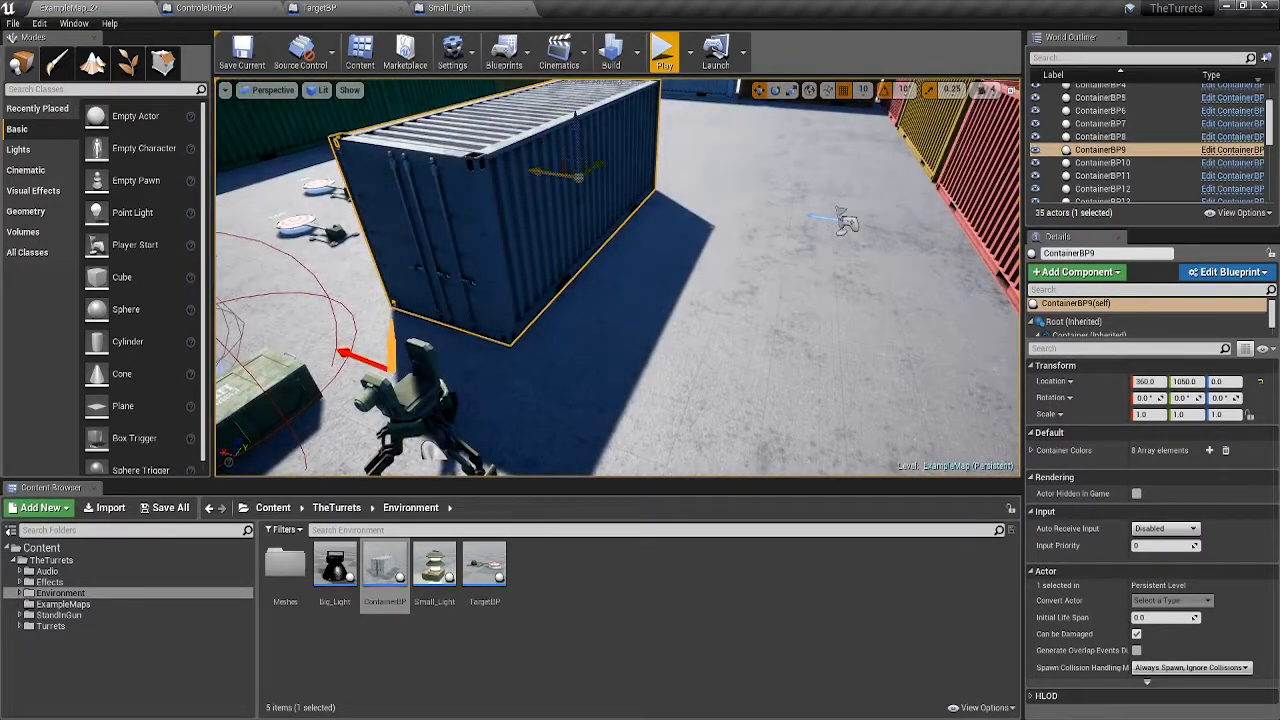
pyautogui.moveTo(540, 170); pyautogui.dragTo(636, 178)
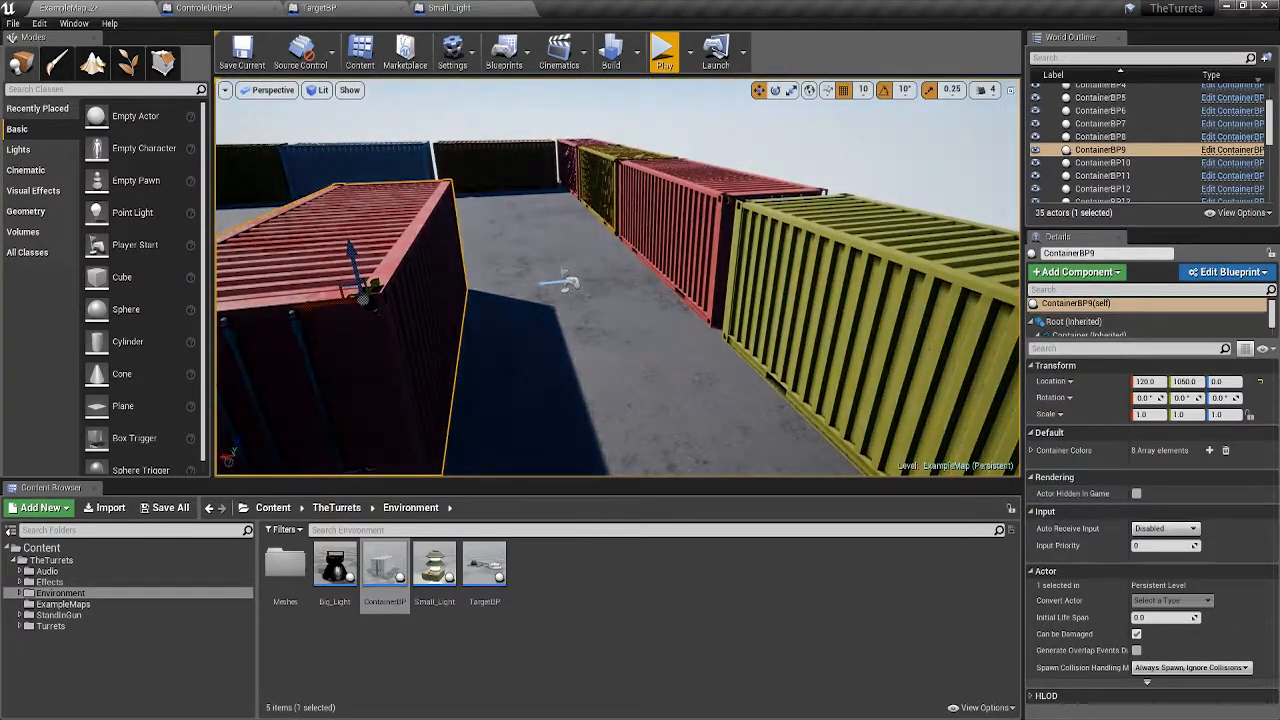
pyautogui.moveTo(362, 288); pyautogui.dragTo(335, 293)
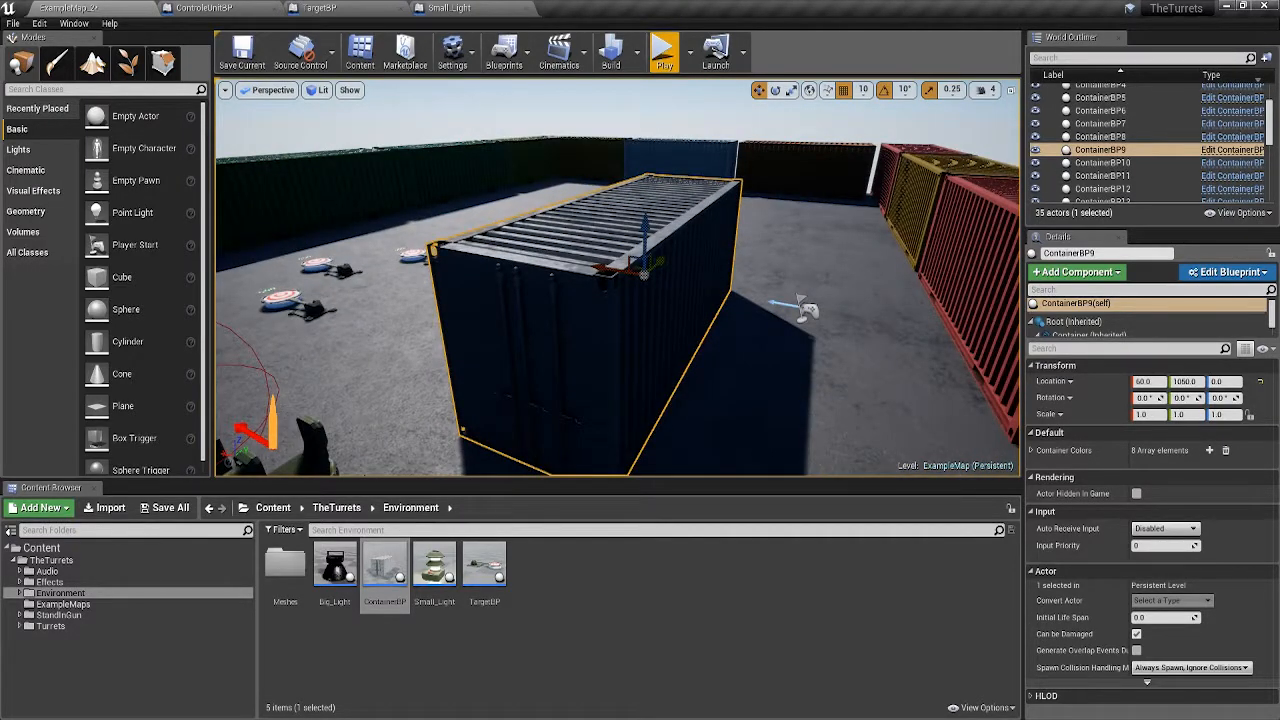
# - Expand the container's component list and swing Container_R_Door_2 open by rotating it outward
pyautogui.moveTo(1150, 339); pyautogui.dragTo(1150, 412)
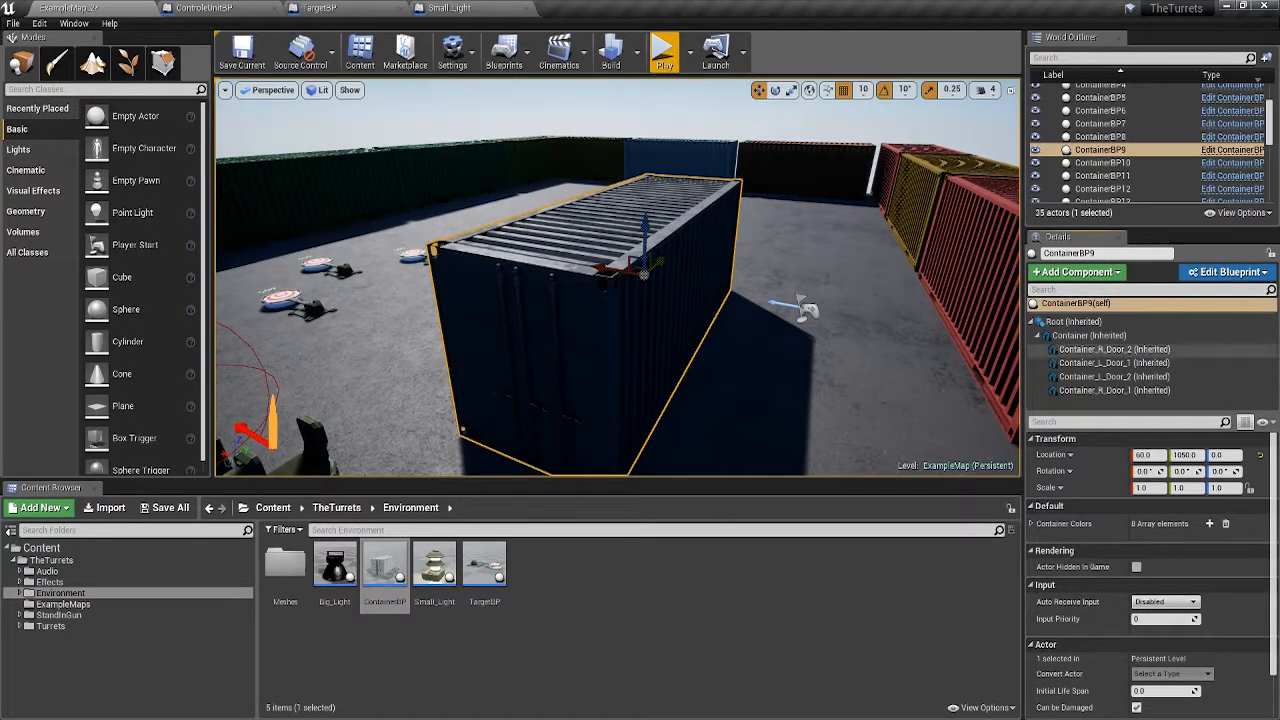
pyautogui.click(1100, 349)
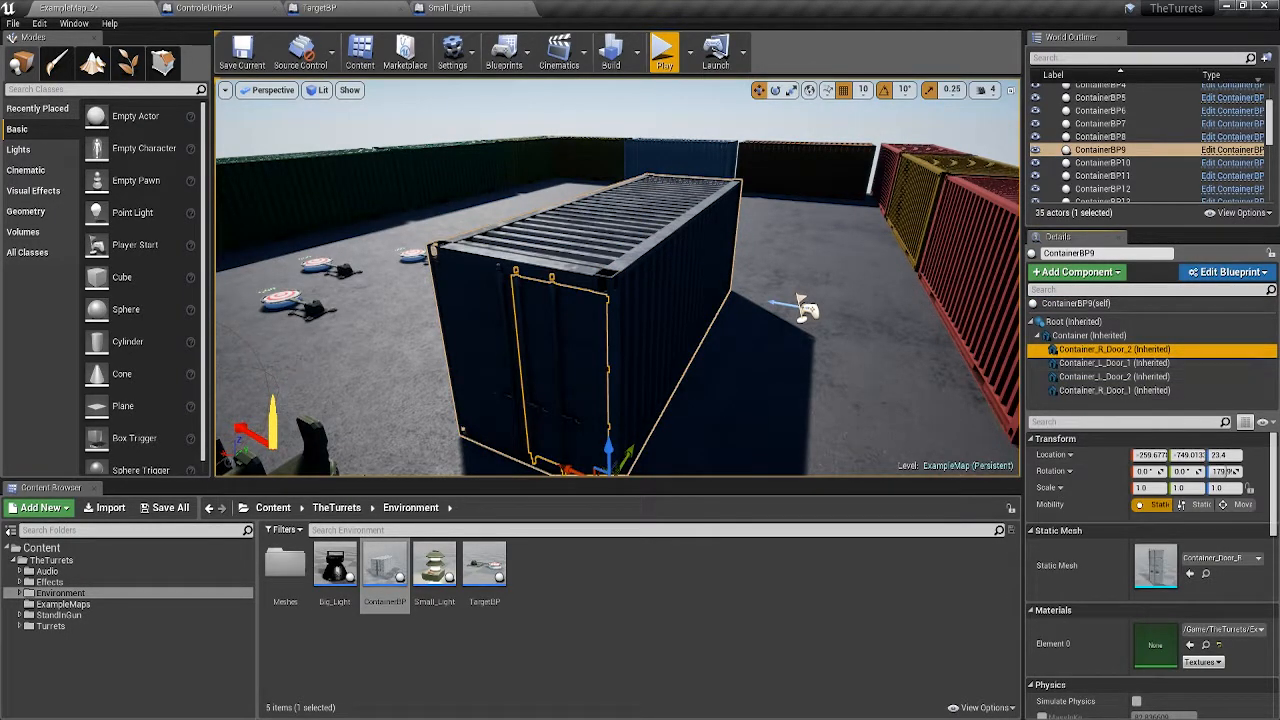
pyautogui.moveTo(598, 320); pyautogui.dragTo(585, 455, button='right')
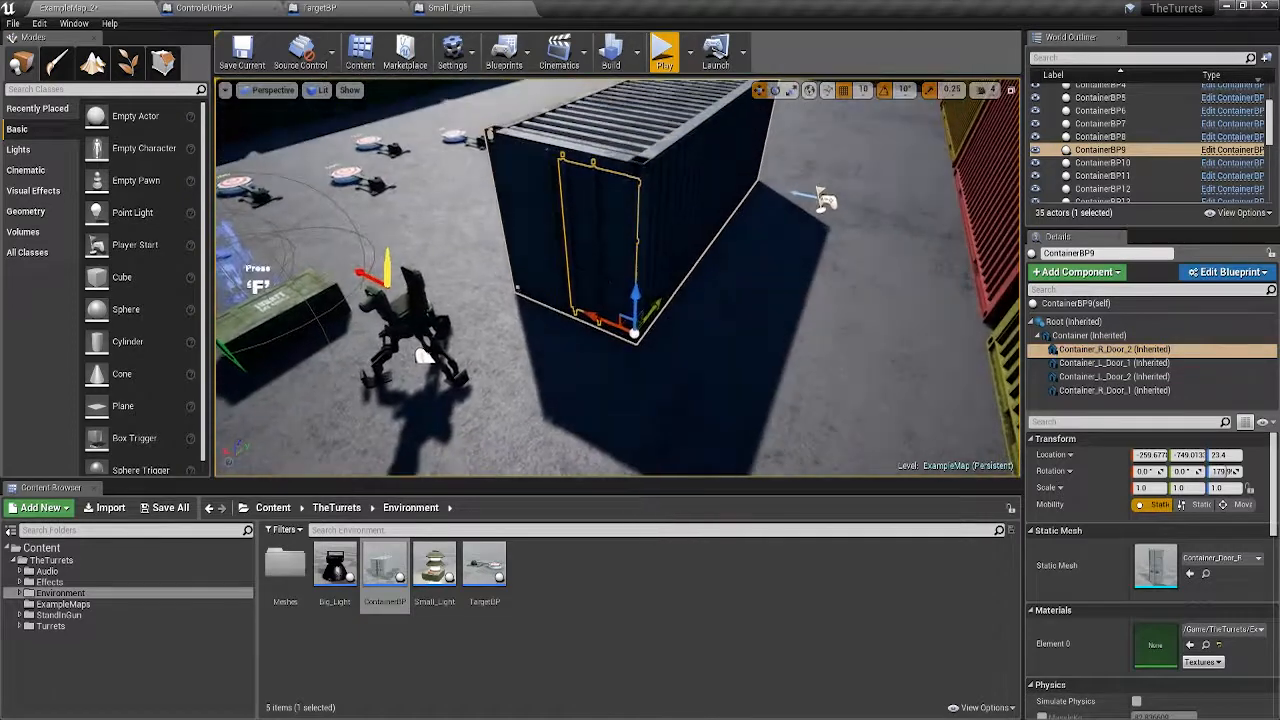
pyautogui.press('e')
pyautogui.moveTo(642, 388); pyautogui.dragTo(704, 380)
# - Swing Container_L_Door_2 open by rotating it to about -80° around Z, and inspect the opened container
pyautogui.click(1114, 363)
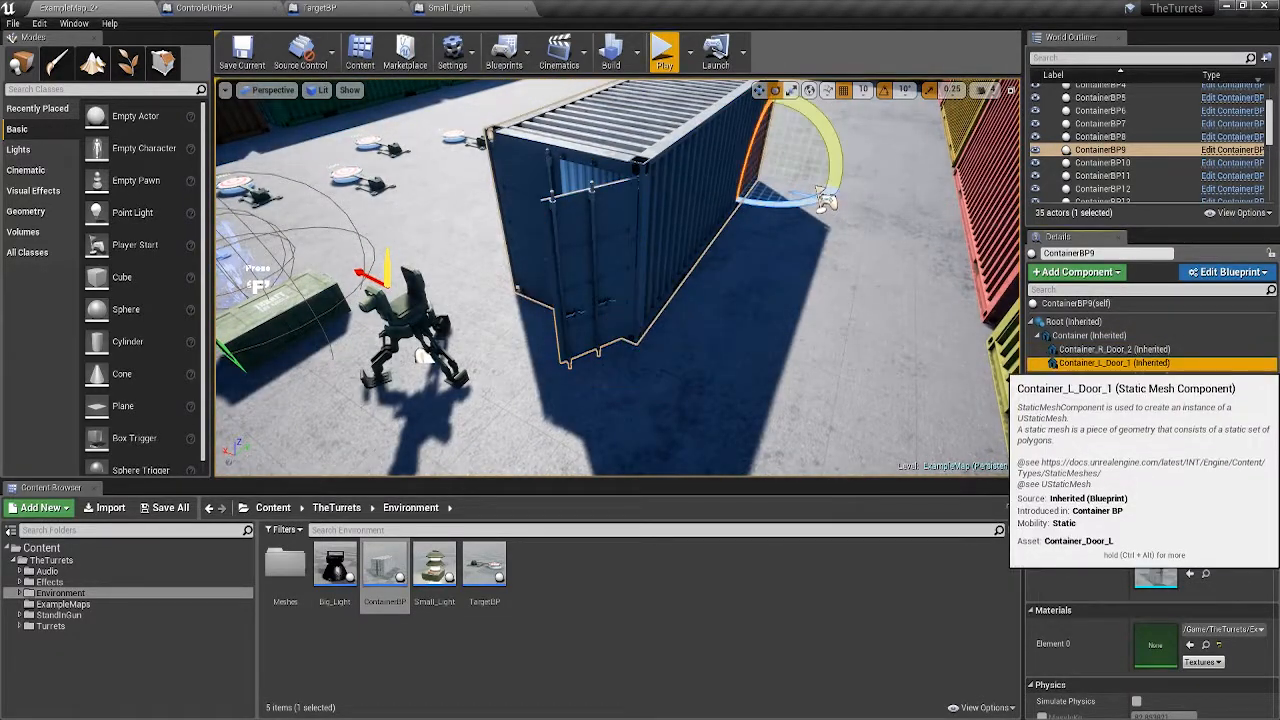
pyautogui.click(1114, 376)
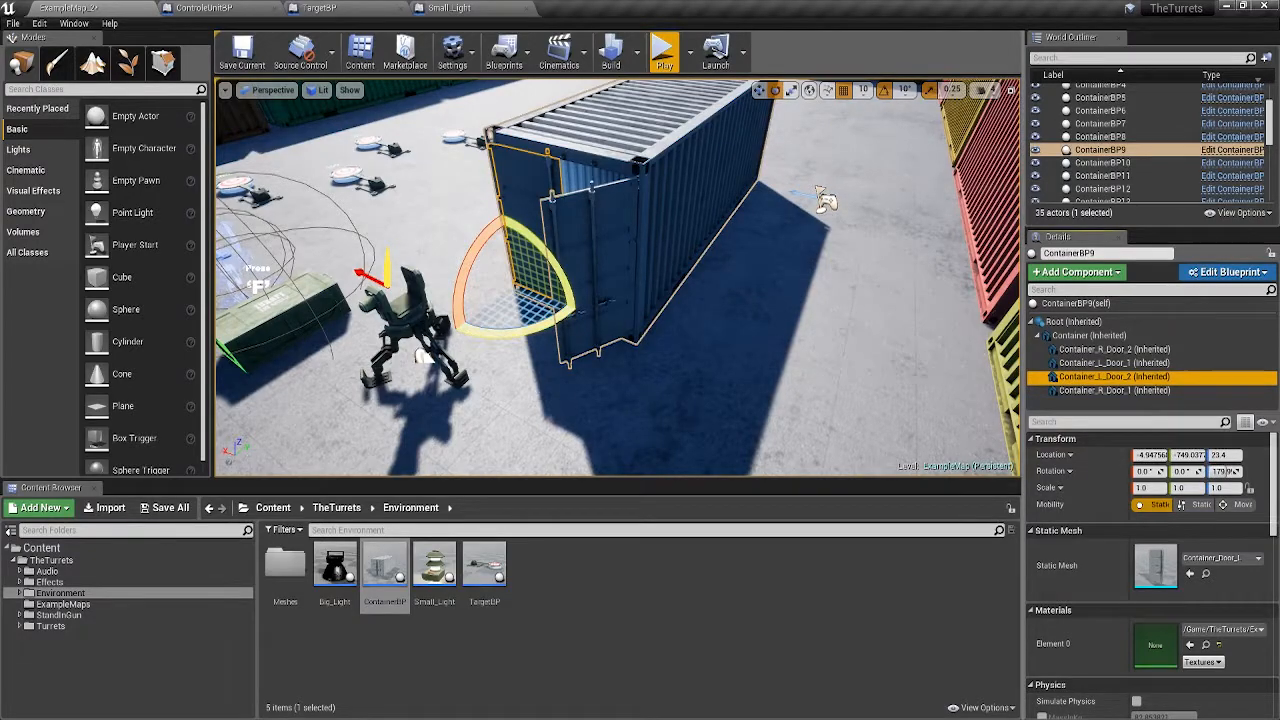
pyautogui.moveTo(535, 325); pyautogui.dragTo(440, 332)
pyautogui.moveTo(620, 300); pyautogui.dragTo(400, 330, button='right')
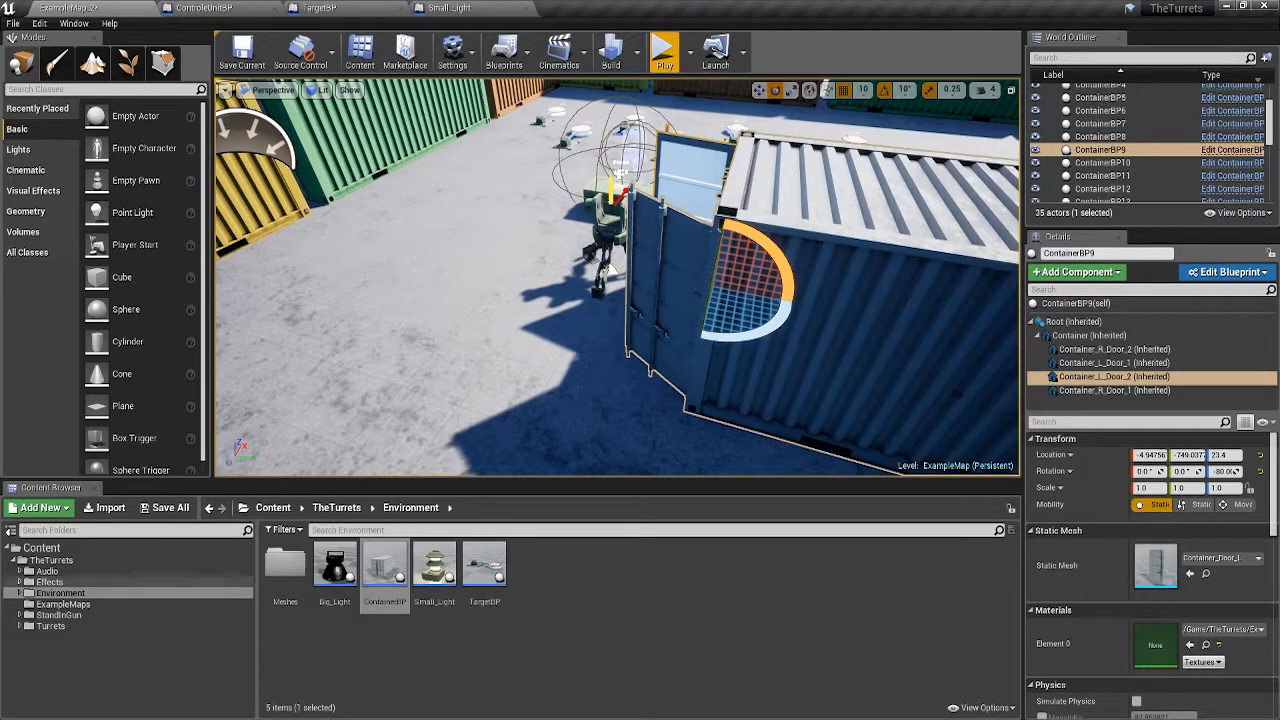
# - Show the contents of the Effects and Audio folders, and select the placed container's body in the level
pyautogui.click(49, 582)
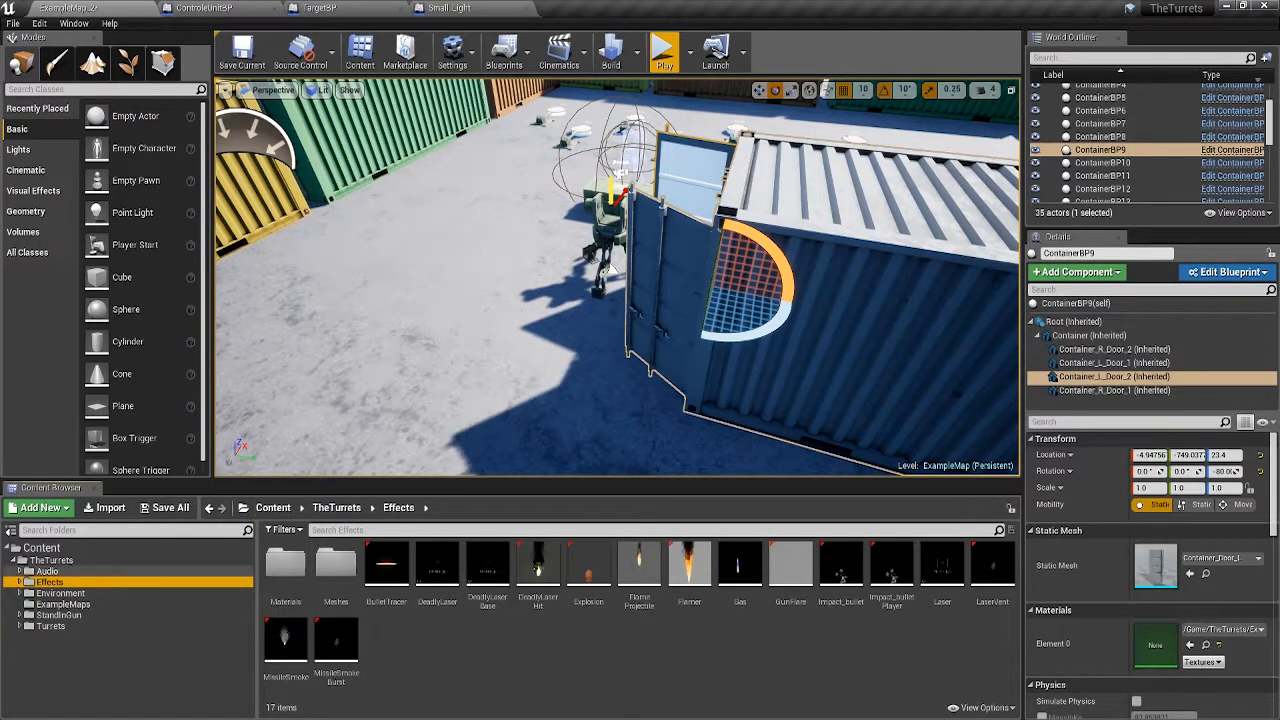
pyautogui.click(47, 571)
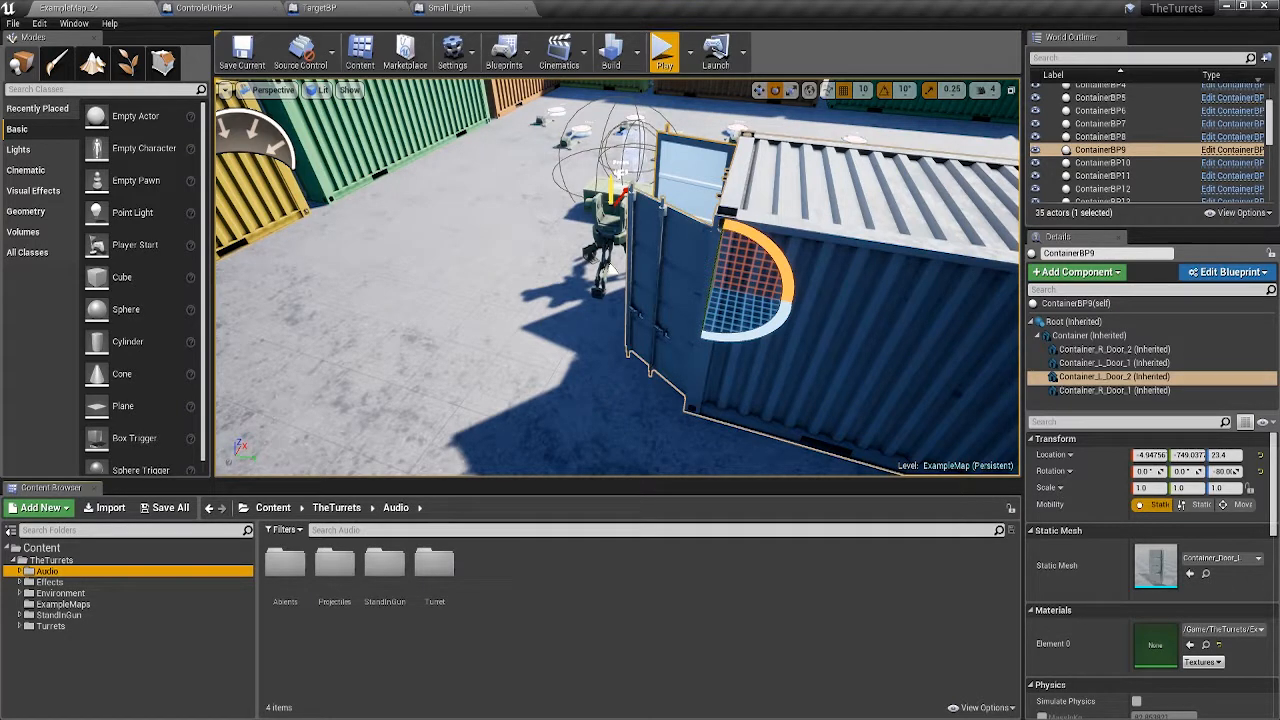
pyautogui.click(956, 393)
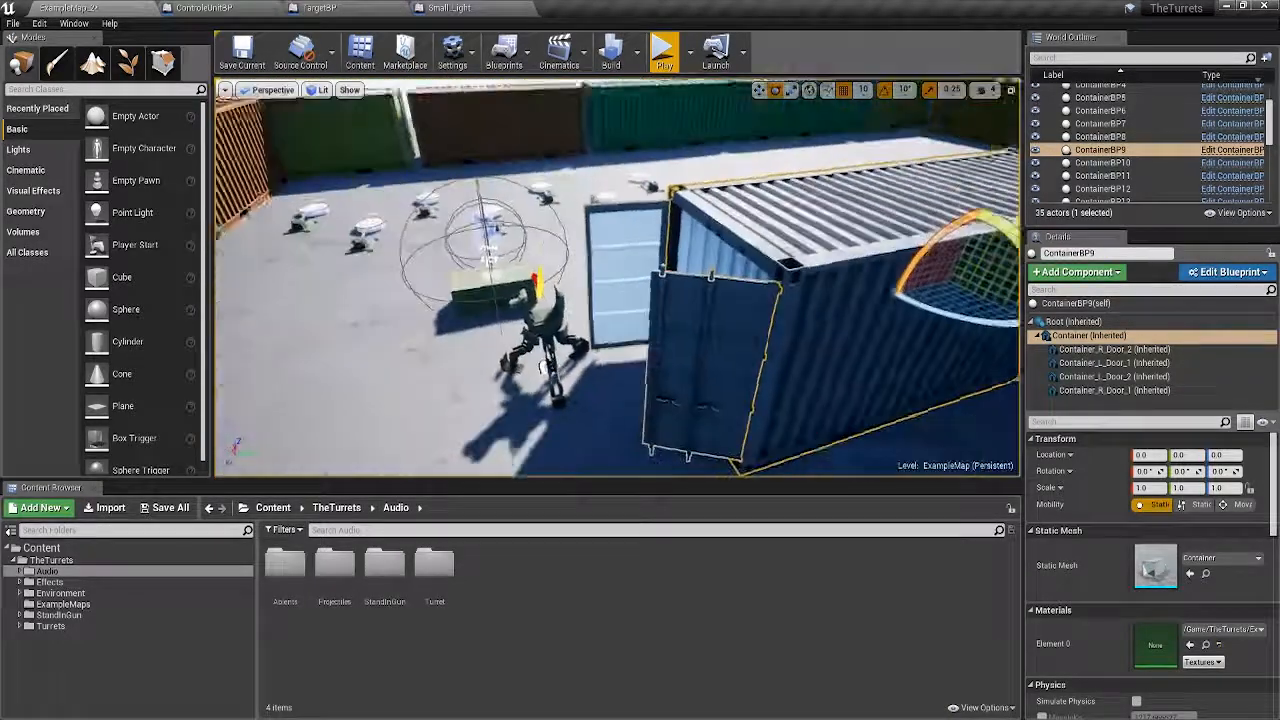
pyautogui.moveTo(617, 277); pyautogui.dragTo(602, 283, button='right')
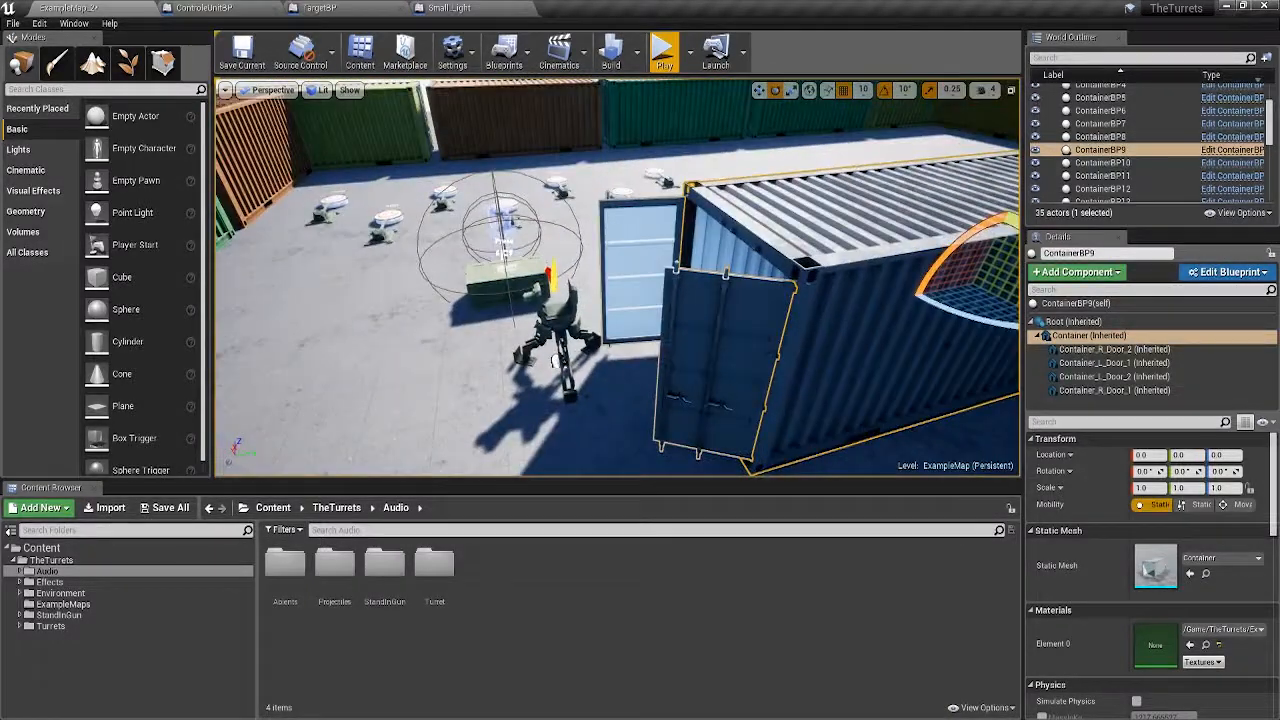